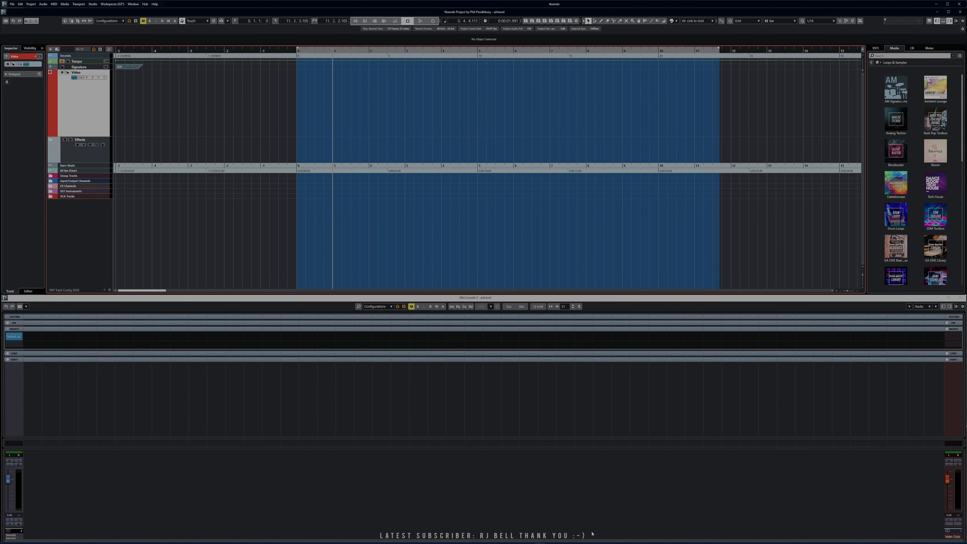
Switch to the file manager window with the Steinberg projects and go to the AirTravel project folder
{"action": "left_click", "coordinate": [584, 541]}
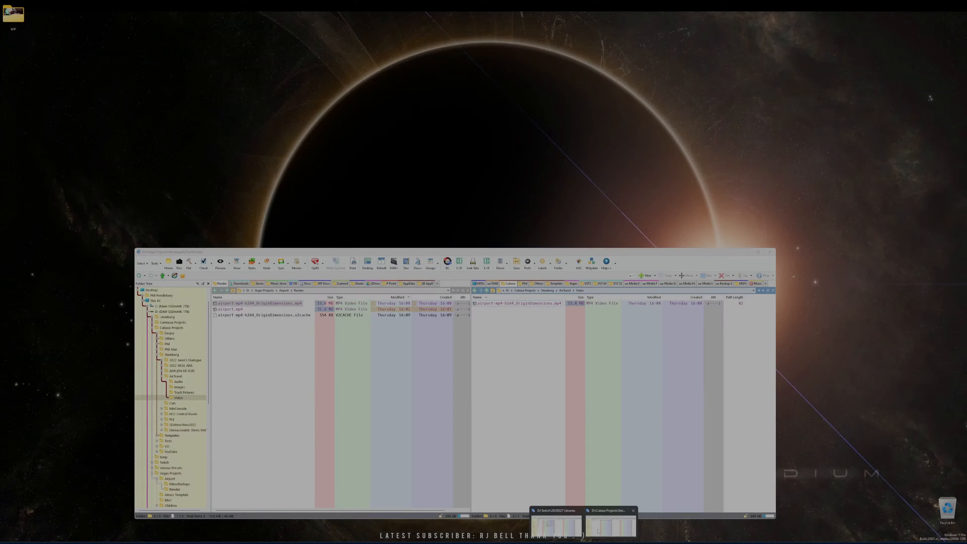
{"action": "left_click", "coordinate": [611, 525]}
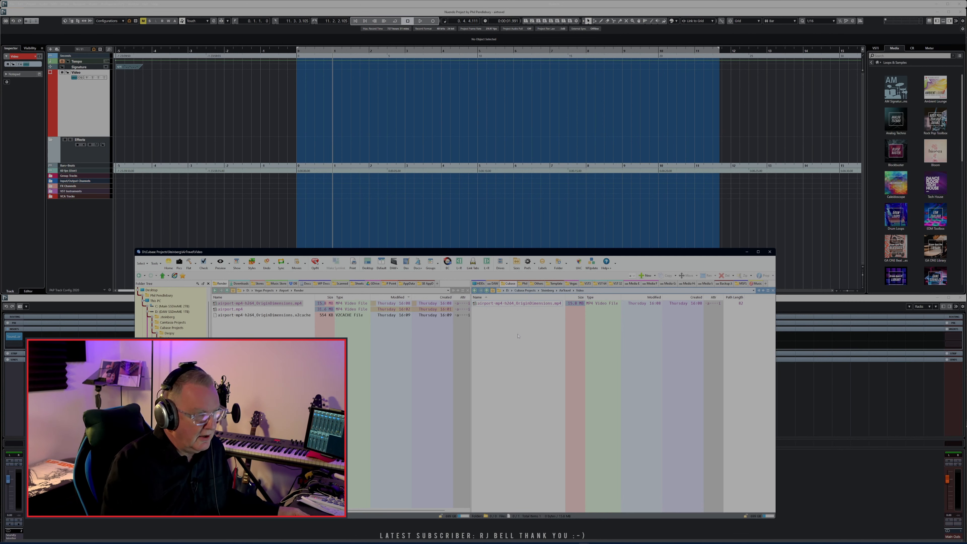
{"action": "left_click", "coordinate": [746, 253]}
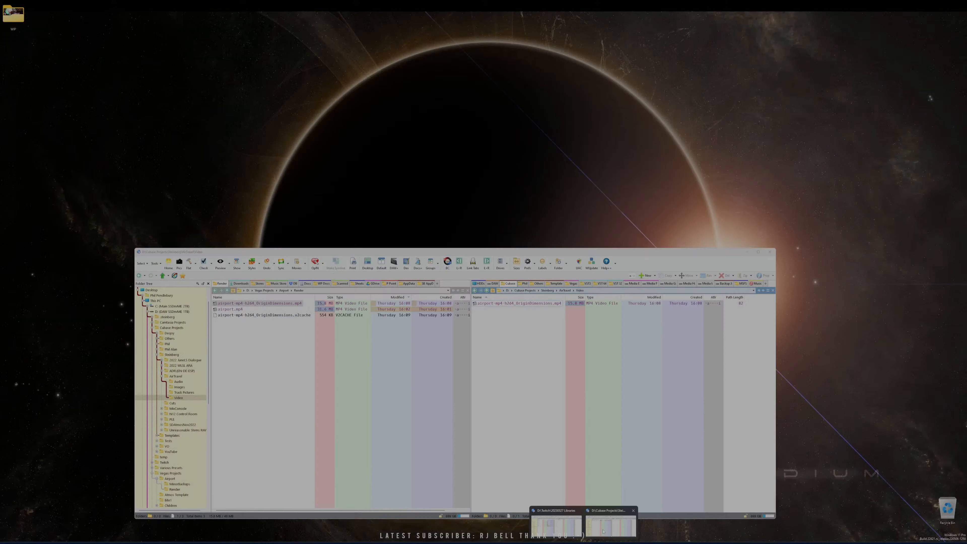
{"action": "left_click", "coordinate": [610, 526]}
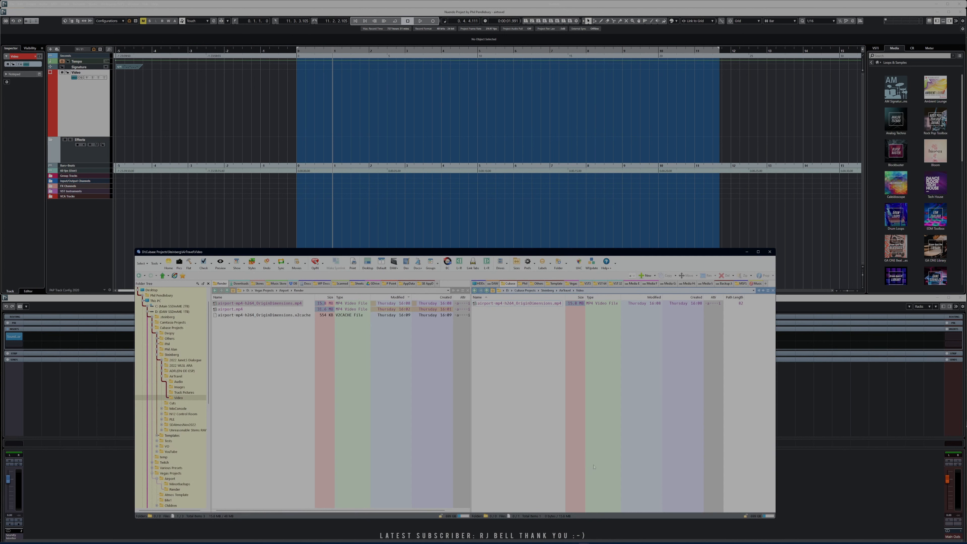
{"action": "left_click", "coordinate": [547, 290]}
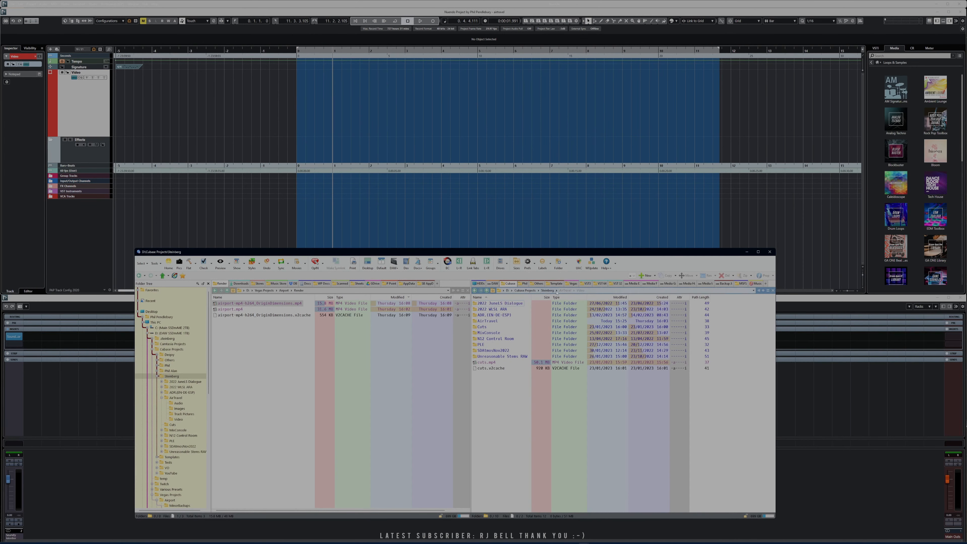
{"action": "left_click", "coordinate": [565, 290]}
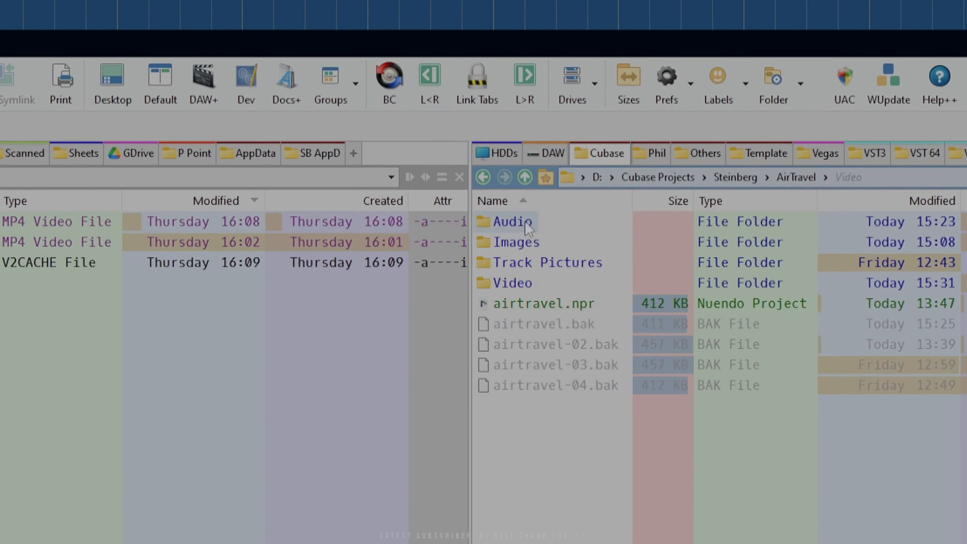
Look inside the Video subfolder and go back up to the AirTravel folder
{"action": "mouse_move", "coordinate": [523, 288]}
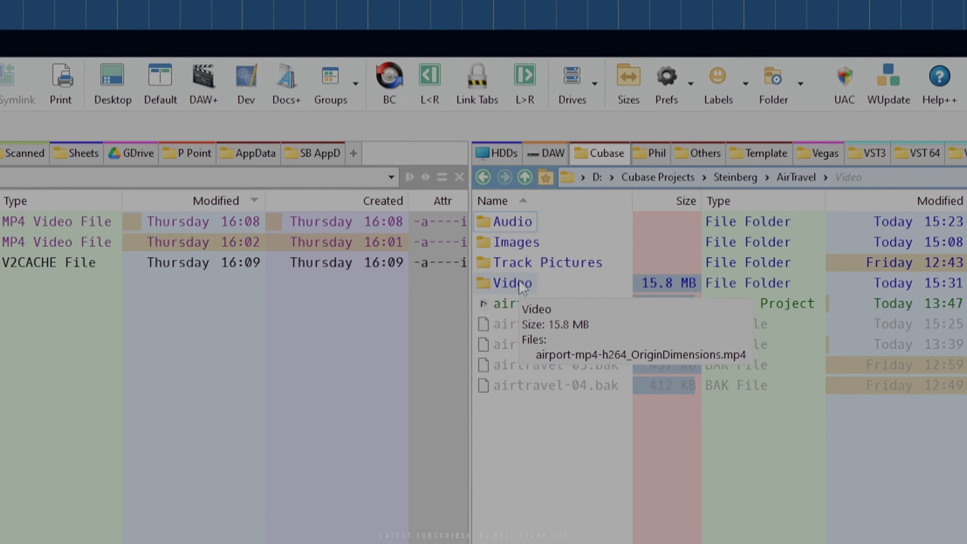
{"action": "double_click", "coordinate": [517, 283]}
{"action": "double_click", "coordinate": [562, 317]}
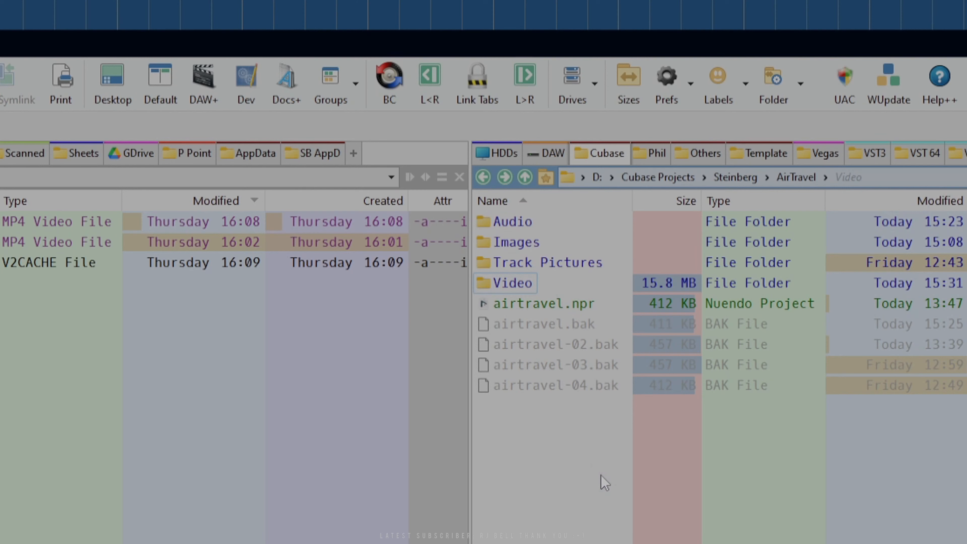
{"action": "key", "text": "Tab"}
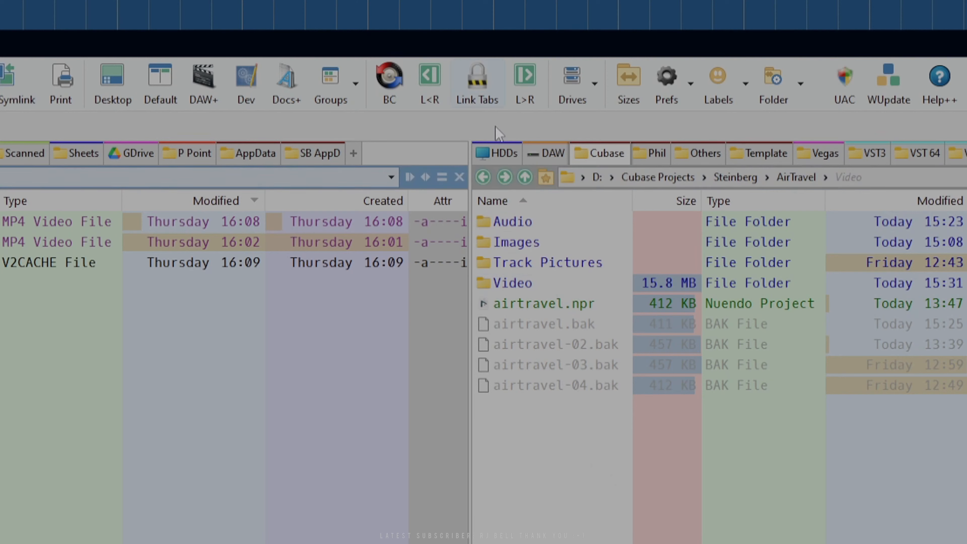
{"action": "key", "text": "Tab"}
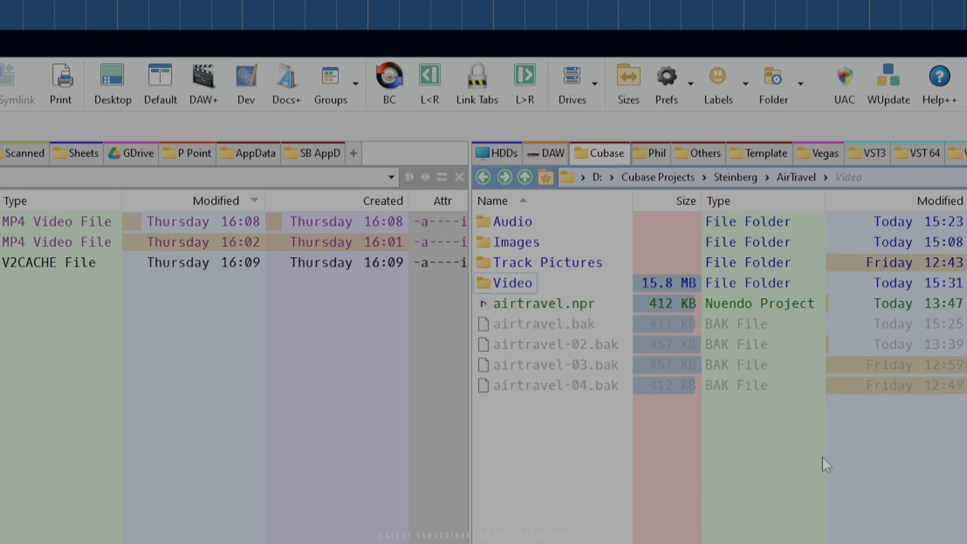
{"action": "left_click", "coordinate": [179, 349]}
{"action": "left_click", "coordinate": [568, 398]}
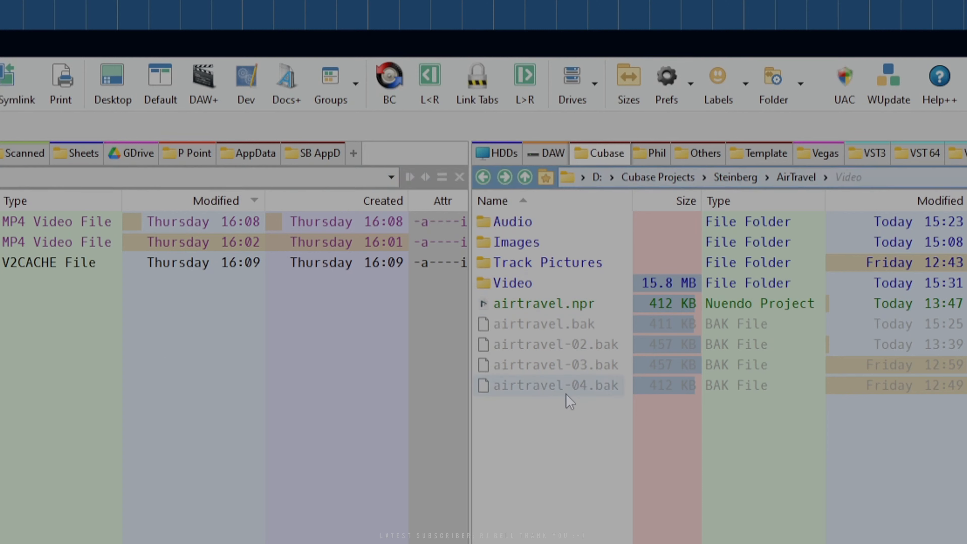
{"action": "left_click", "coordinate": [1, 243]}
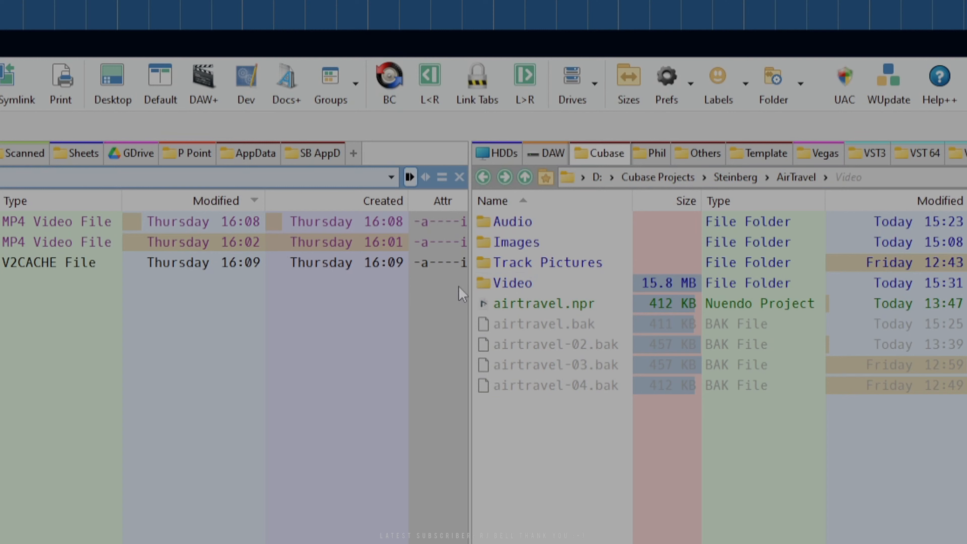
{"action": "left_click", "coordinate": [667, 529]}
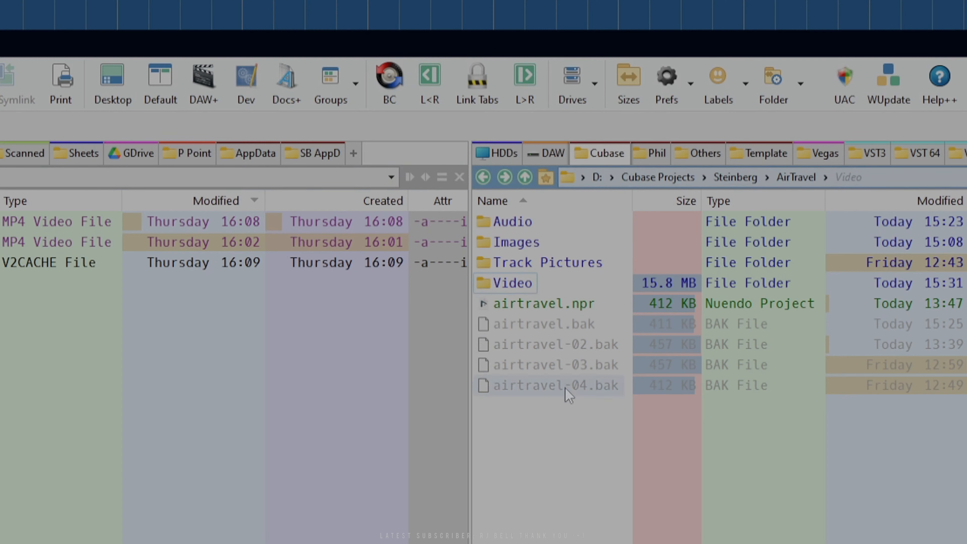
Place airport-mp4-h264_OriginDimensions.mp4 from AirTravel's Video folder on the Video track at bar 0, and close the file manager
{"action": "mouse_move", "coordinate": [519, 289]}
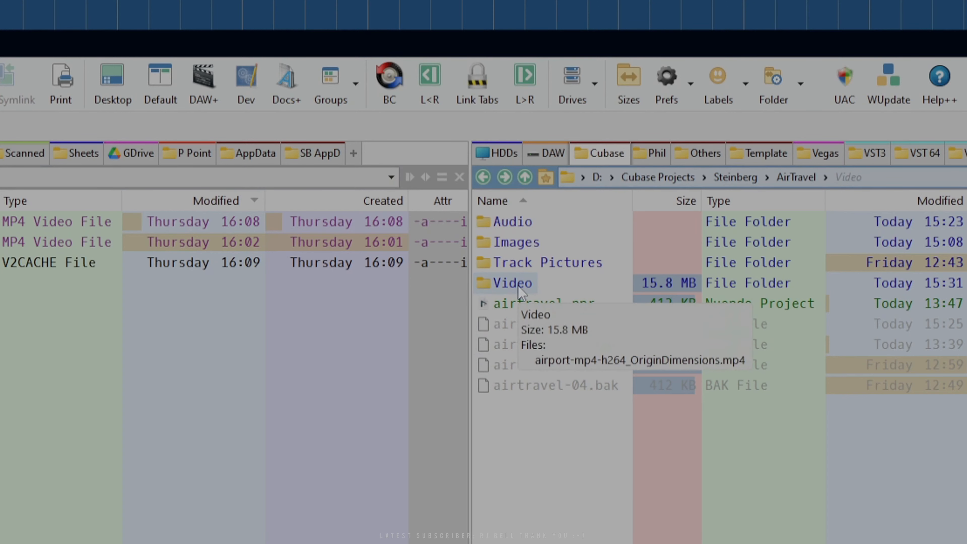
{"action": "double_click", "coordinate": [514, 284]}
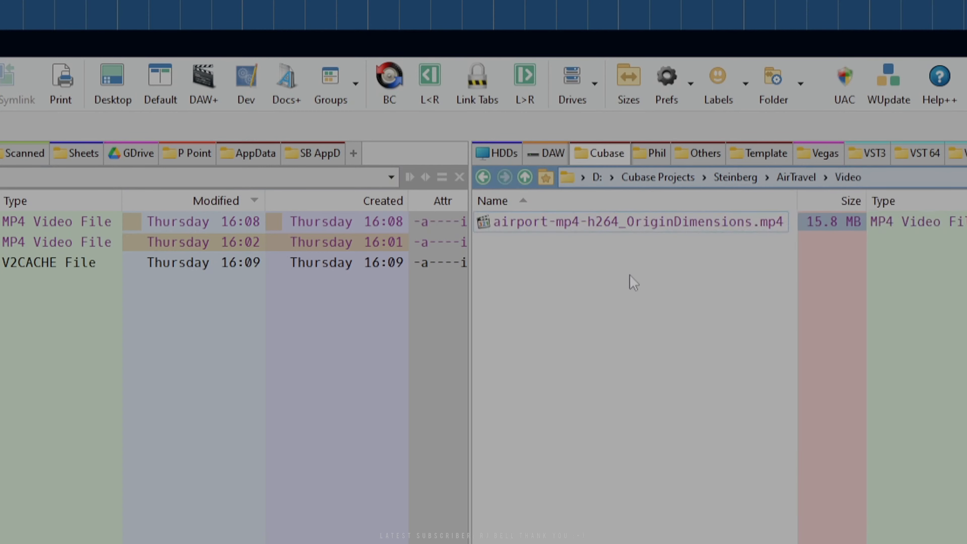
{"action": "key", "text": "BackSpace"}
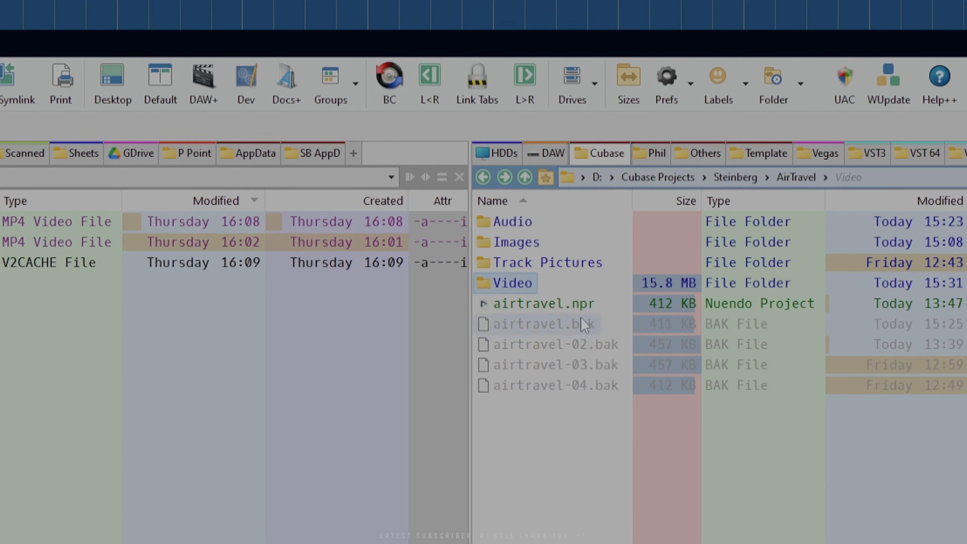
{"action": "double_click", "coordinate": [516, 283]}
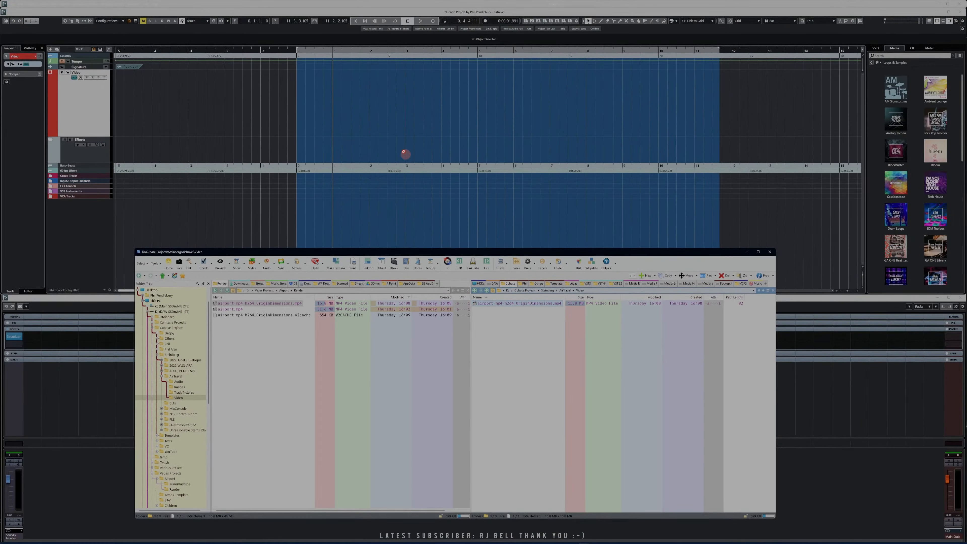
{"action": "left_click_drag", "start_coordinate": [405, 154], "coordinate": [298, 113]}
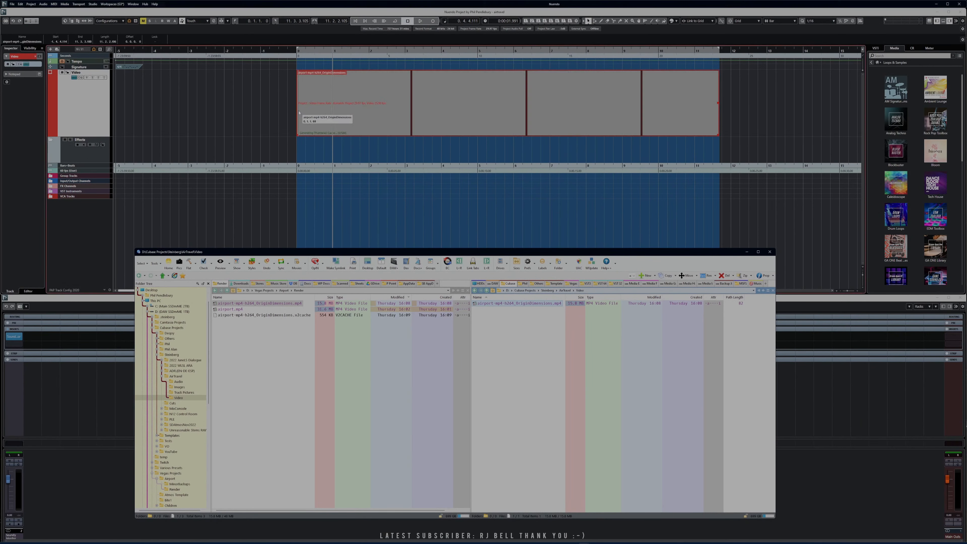
{"action": "left_click", "coordinate": [769, 253]}
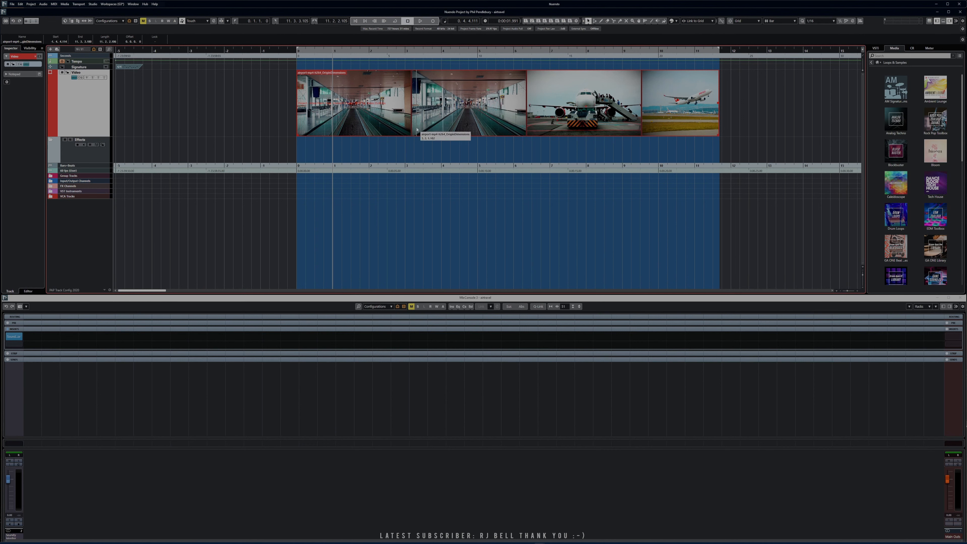
{"action": "mouse_move", "coordinate": [368, 122]}
{"action": "left_mouse_down"}
{"action": "mouse_move", "coordinate": [434, 123]}
{"action": "mouse_move", "coordinate": [377, 122]}
{"action": "left_mouse_up"}
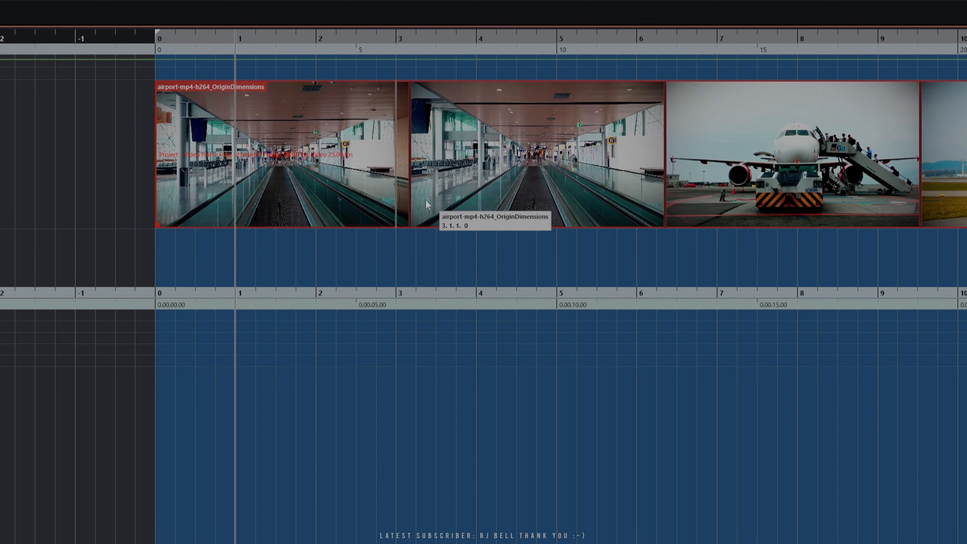
{"action": "left_click_drag", "start_coordinate": [269, 162], "coordinate": [371, 217]}
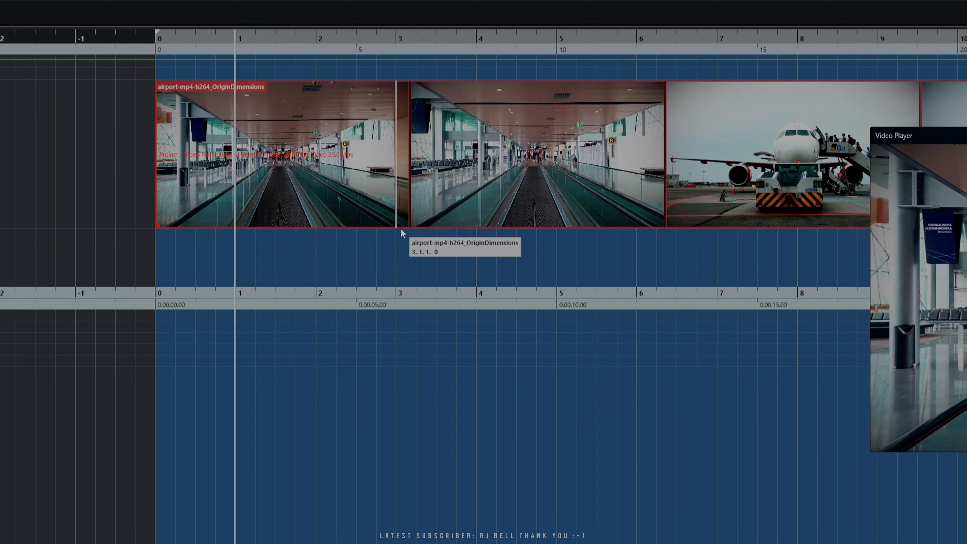
{"action": "key", "text": "F8"}
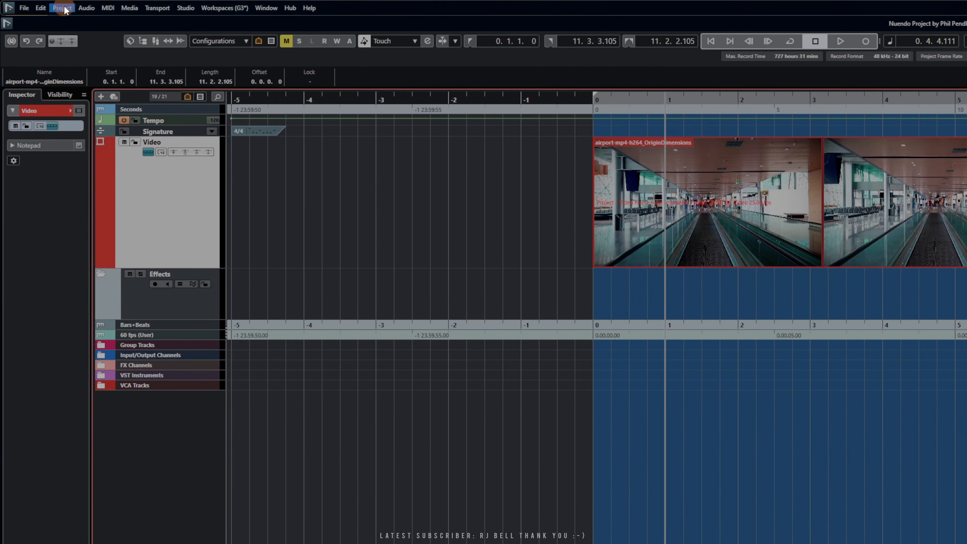
Set the project frame rate from the imported video in Project Setup and apply the settings
{"action": "left_click", "coordinate": [33, 5]}
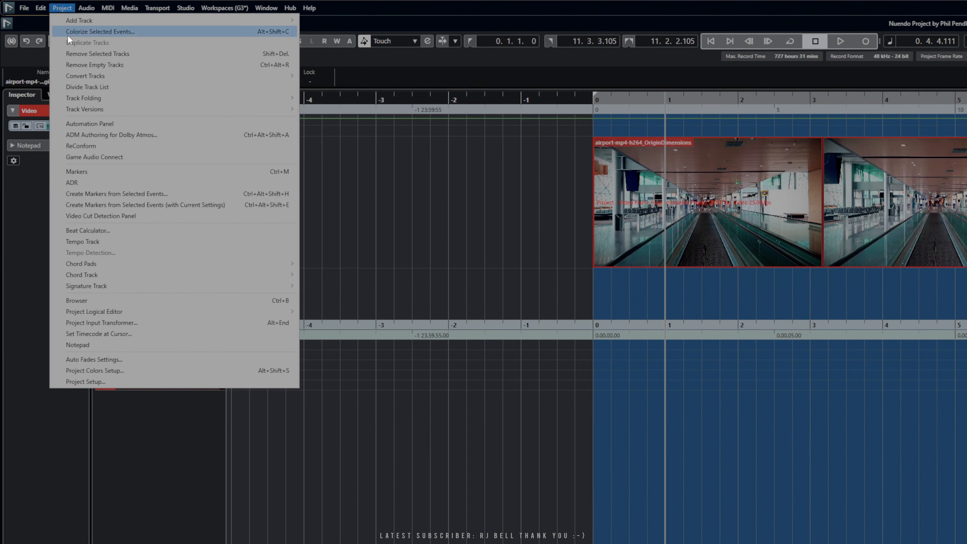
{"action": "left_click", "coordinate": [104, 381]}
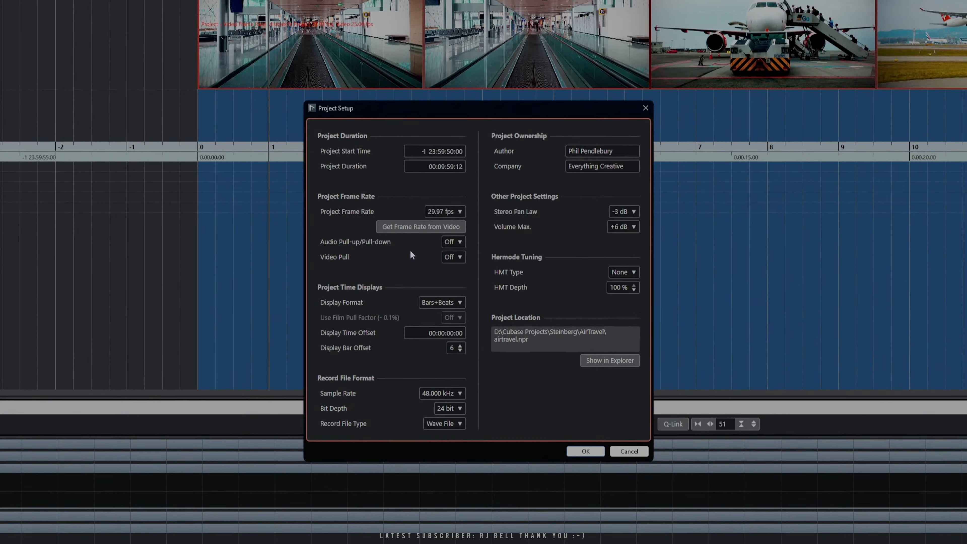
{"action": "left_click", "coordinate": [410, 227]}
{"action": "left_click", "coordinate": [586, 452]}
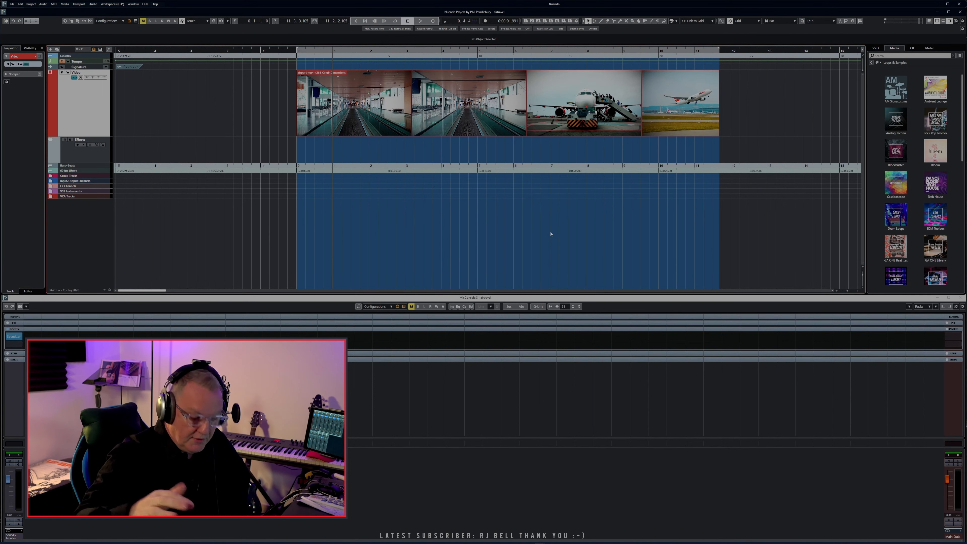
Return the cursor to the project start, open the Video Player and move its window below the Video track
{"action": "key", "text": "Home"}
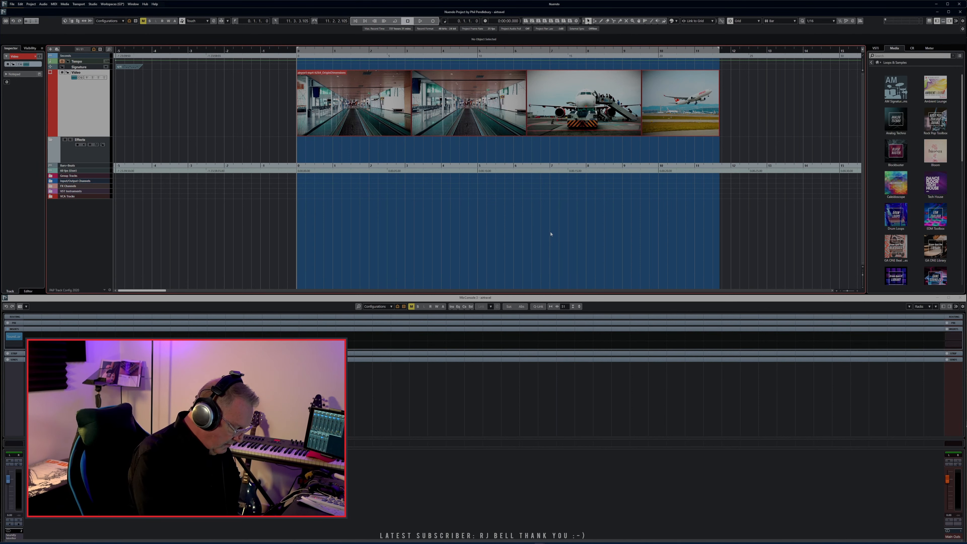
{"action": "key", "text": "F8"}
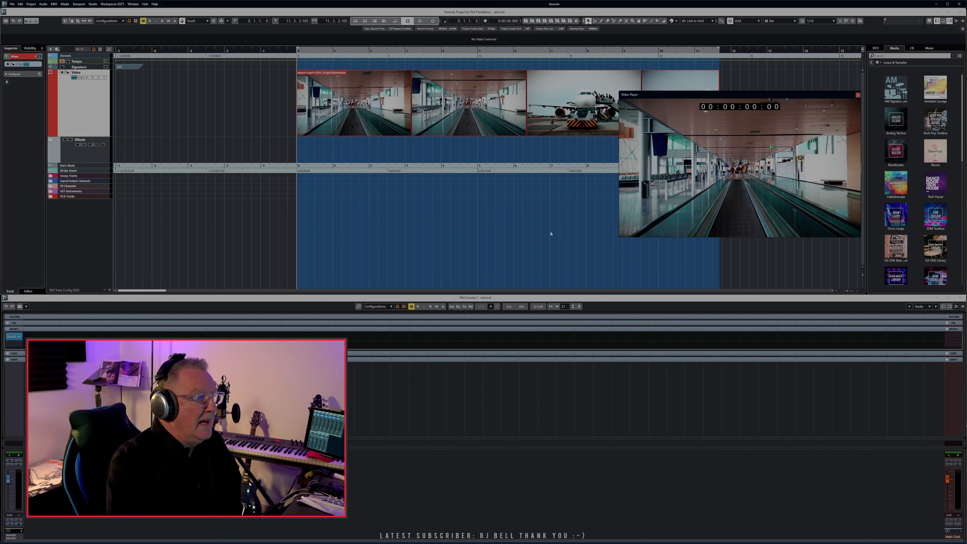
{"action": "left_click_drag", "start_coordinate": [679, 96], "coordinate": [453, 200]}
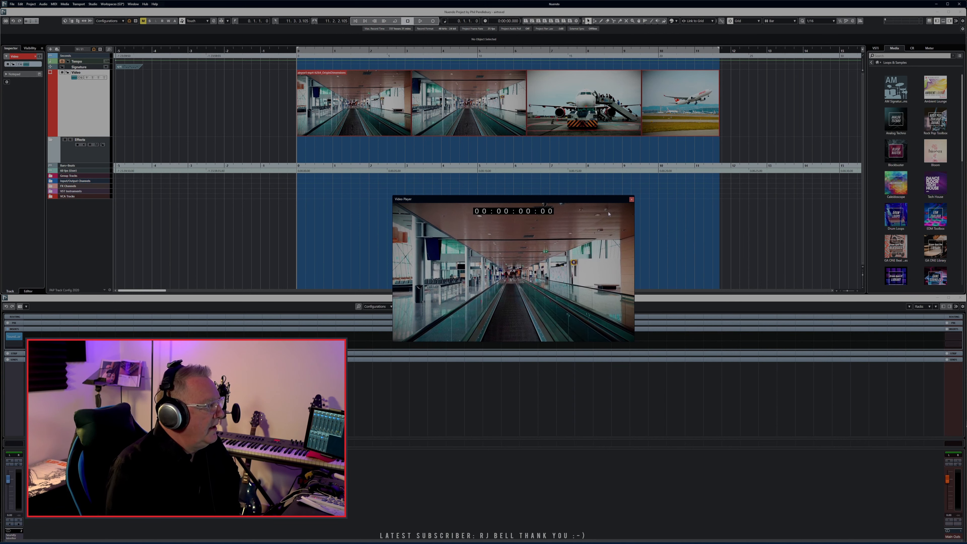
Play the video from the start until the final plane take-off shot, and rewind and fast-forward through the clip to check the picture
{"action": "key", "text": "space"}
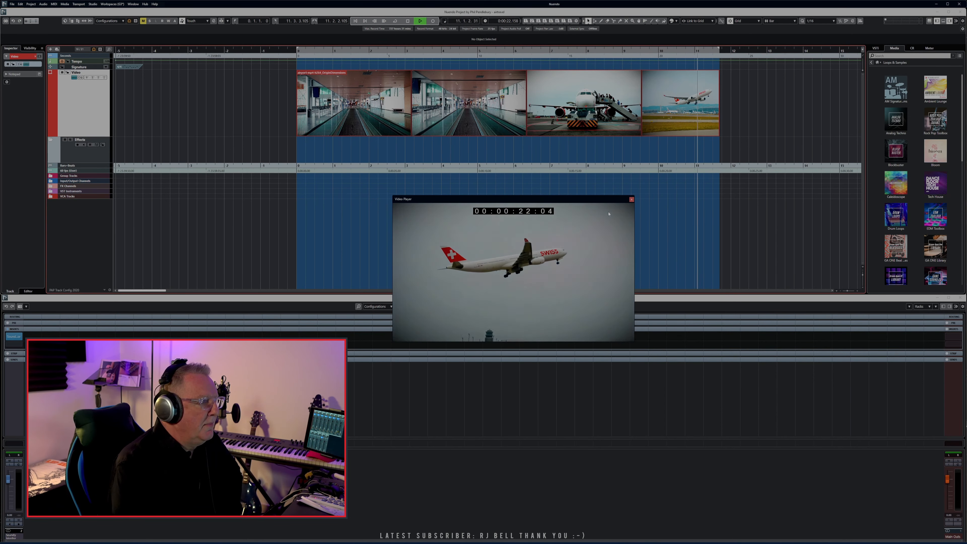
{"action": "key", "text": "space"}
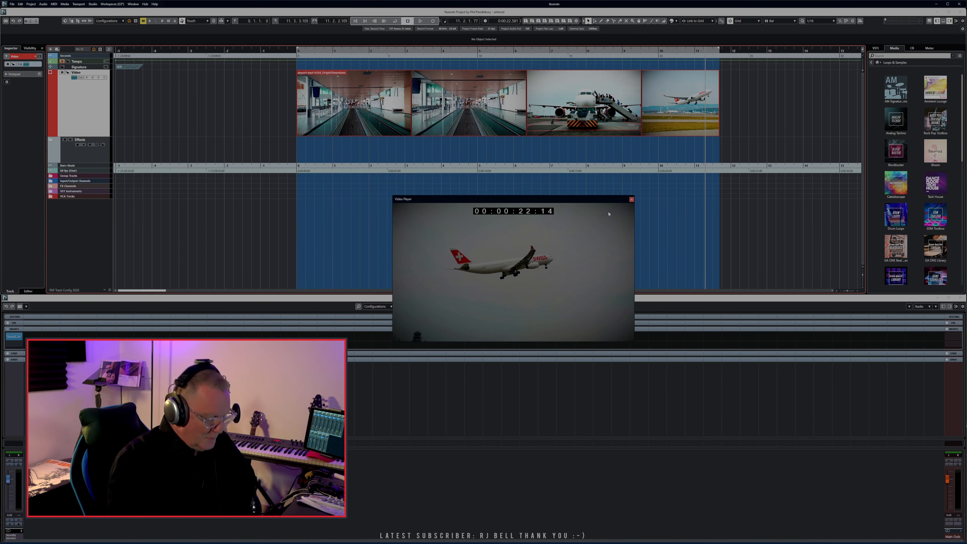
{"action": "key", "text": "KP_Subtract"}
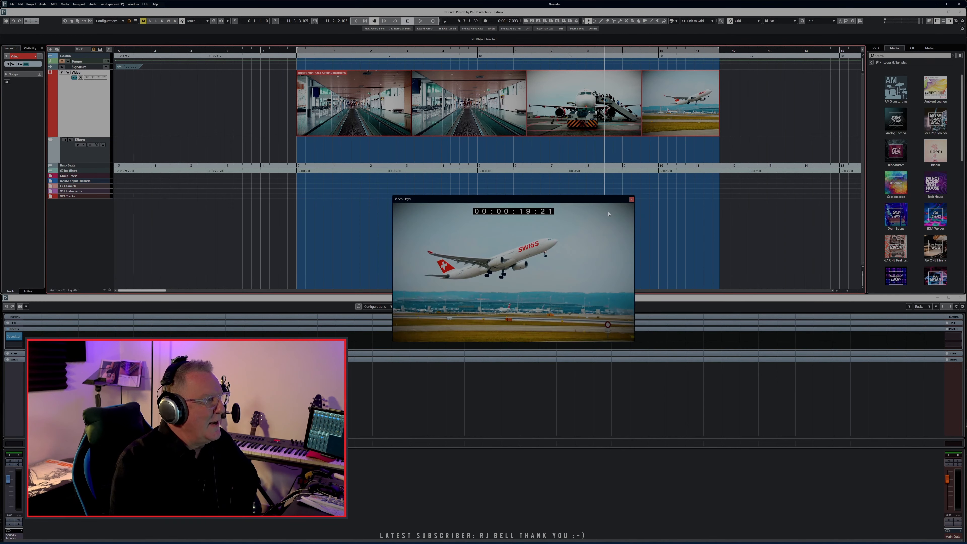
{"action": "key", "text": "KP_Subtract"}
{"action": "key", "text": "KP_Subtract"}
{"action": "key", "text": "KP_Add"}
{"action": "key", "text": "KP_Add"}
{"action": "key", "text": "KP_Subtract"}
{"action": "key", "text": "KP_Subtract"}
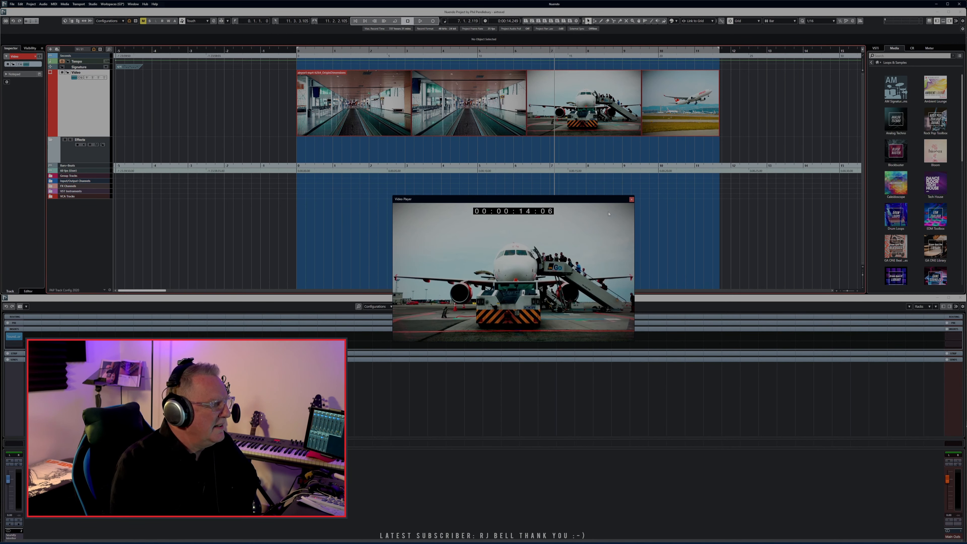
{"action": "key", "text": "KP_Add"}
{"action": "key", "text": "KP_Subtract"}
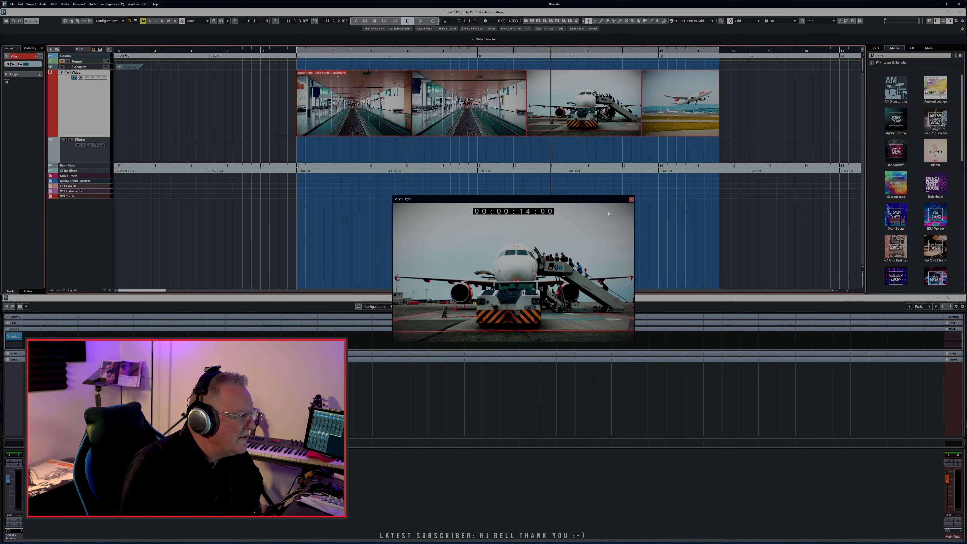
{"action": "key", "text": "KP_Add"}
{"action": "key", "text": "KP_Add"}
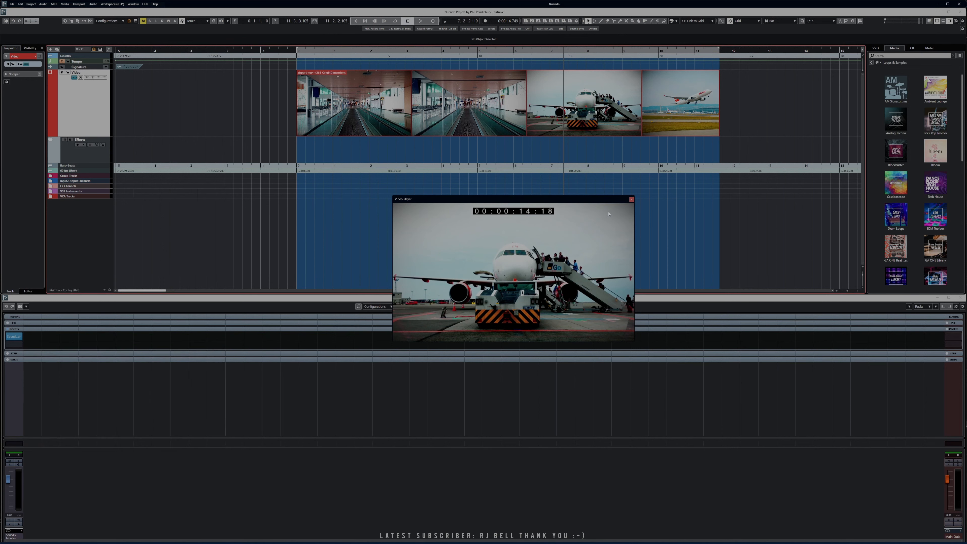
Play the video from the second cycle of the walkway shot's ruler area to check the plane take-off shot, and stop playback
{"action": "left_click", "coordinate": [398, 126]}
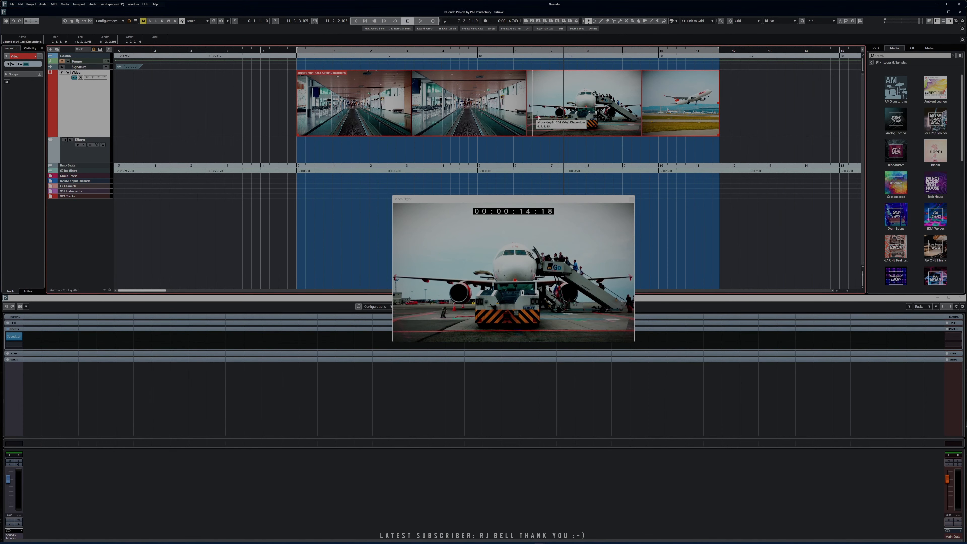
{"action": "left_click", "coordinate": [404, 50]}
{"action": "key", "text": "space"}
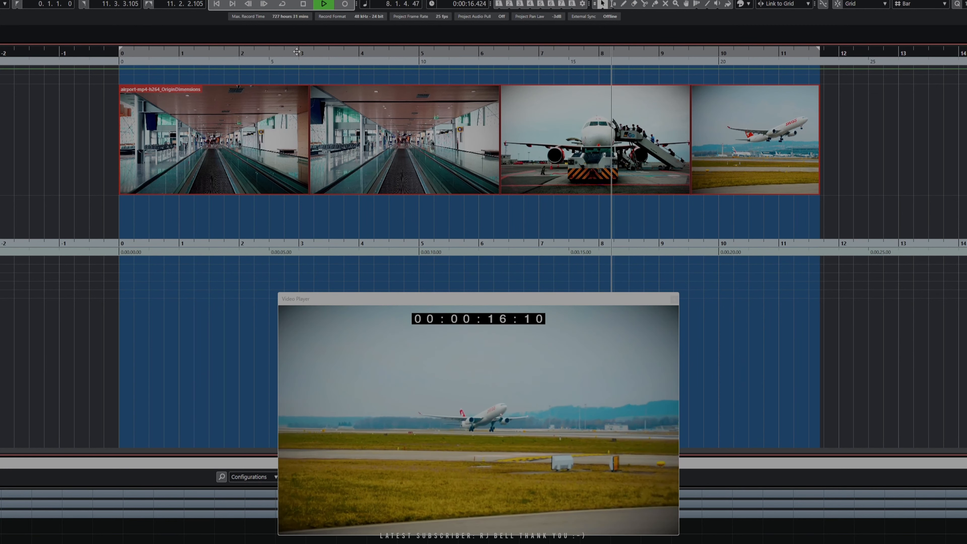
{"action": "key", "text": "space"}
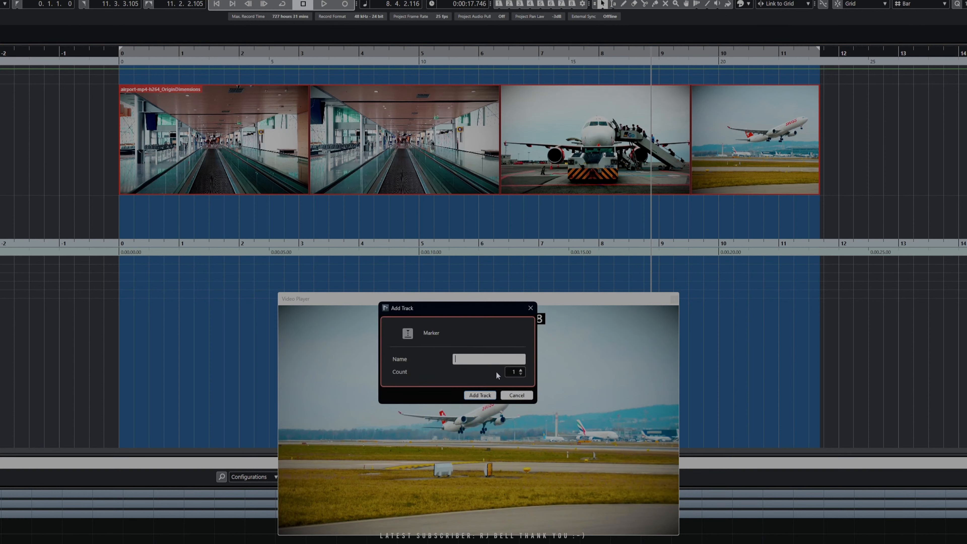
Add one Marker track named Main and move it above the Video track
{"action": "type", "text": "Main"}
{"action": "left_click", "coordinate": [479, 396]}
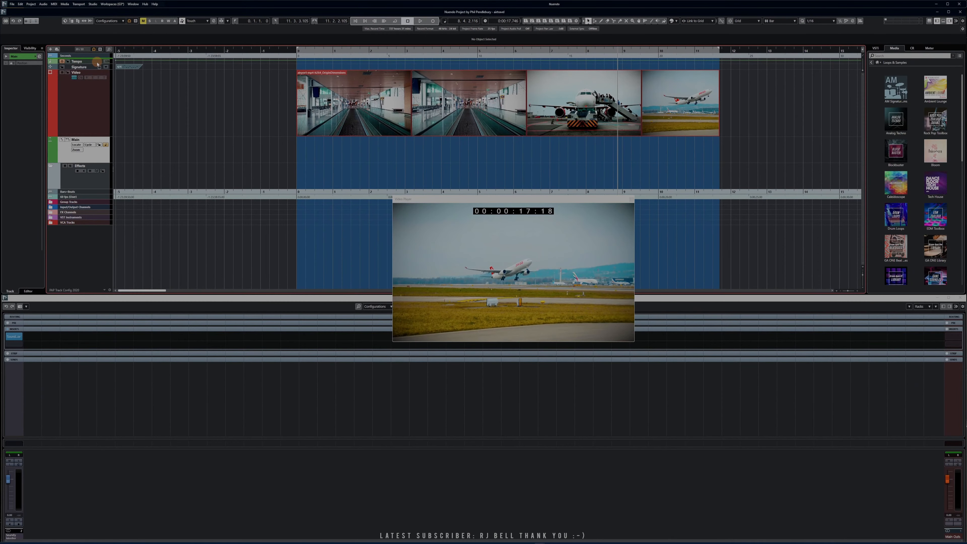
{"action": "left_click_drag", "start_coordinate": [97, 64], "coordinate": [98, 74]}
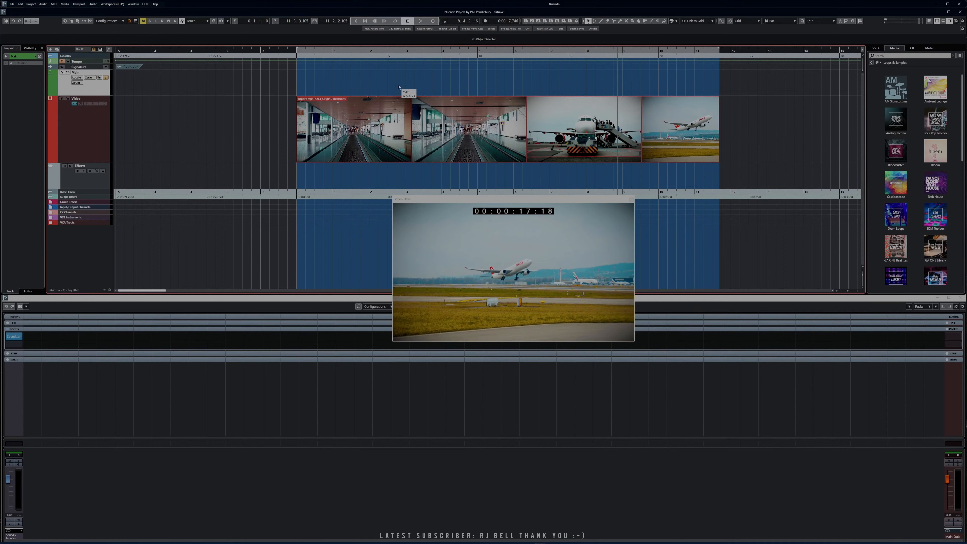
{"action": "double_click", "coordinate": [414, 85]}
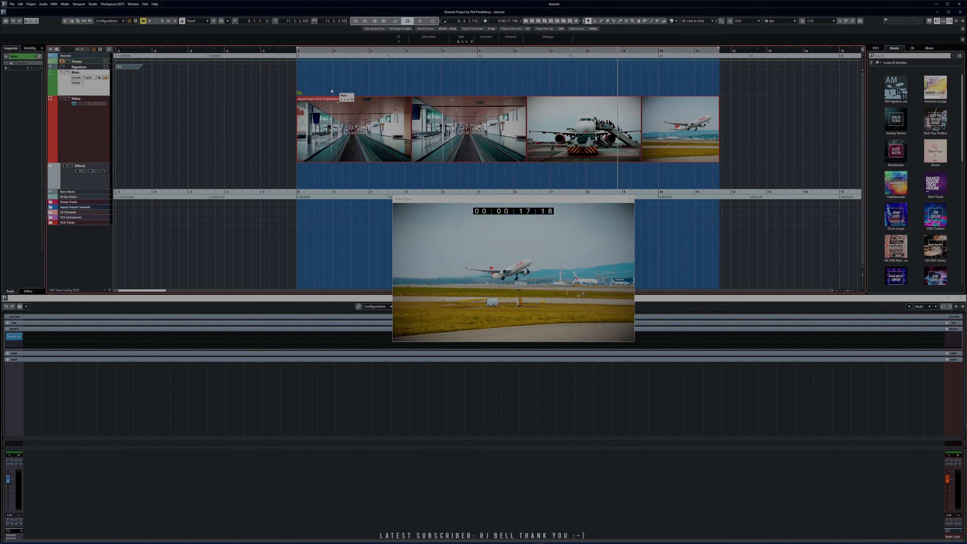
{"action": "left_click", "coordinate": [299, 92]}
{"action": "key", "text": "Delete"}
Add a cycle marker across the locator range on the Main track, describe it as All Video in the marker list, and close the list
{"action": "left_click", "coordinate": [68, 72]}
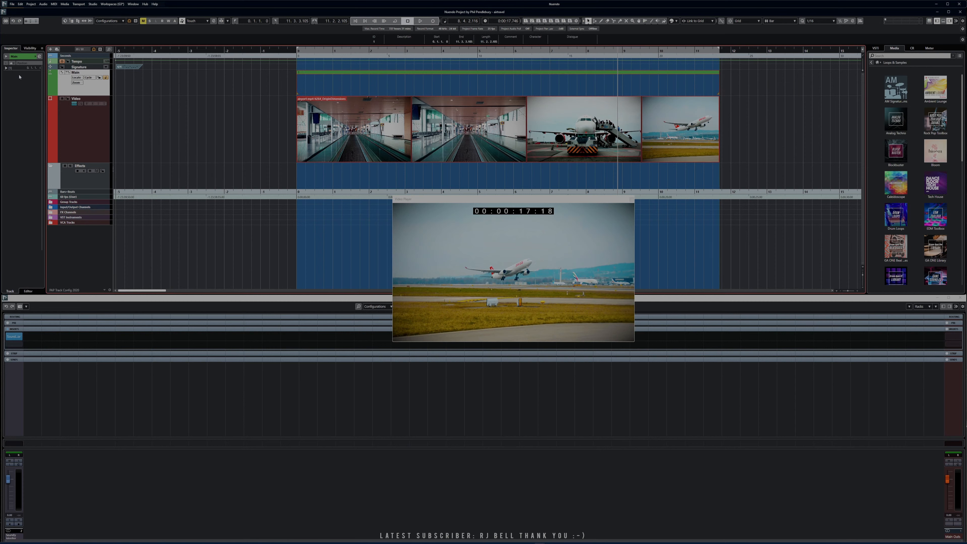
{"action": "key", "text": "ctrl+m"}
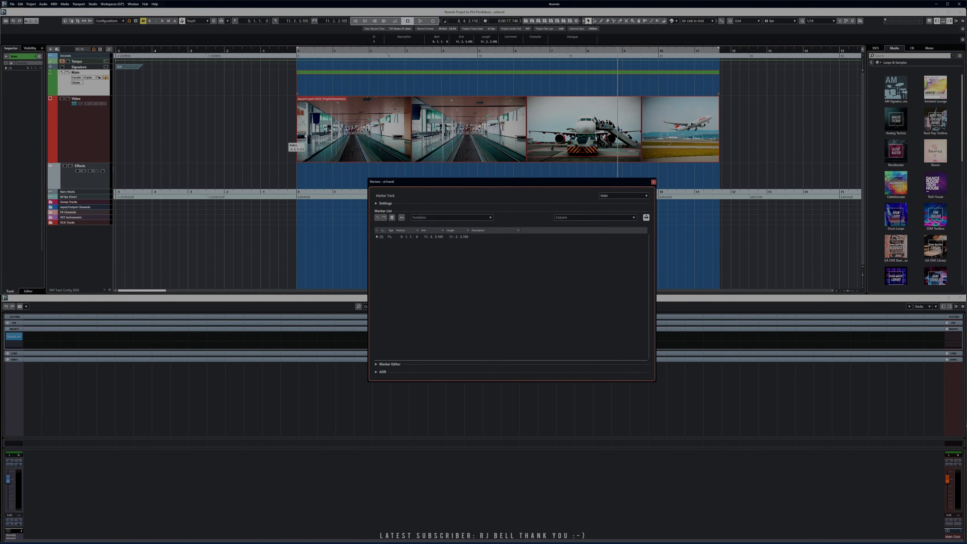
{"action": "left_click", "coordinate": [481, 240]}
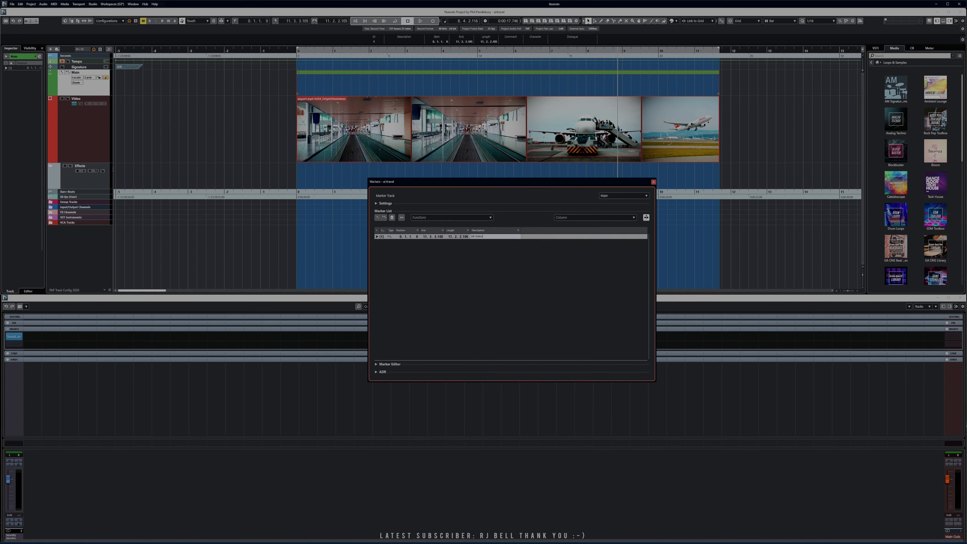
{"action": "left_click", "coordinate": [573, 291]}
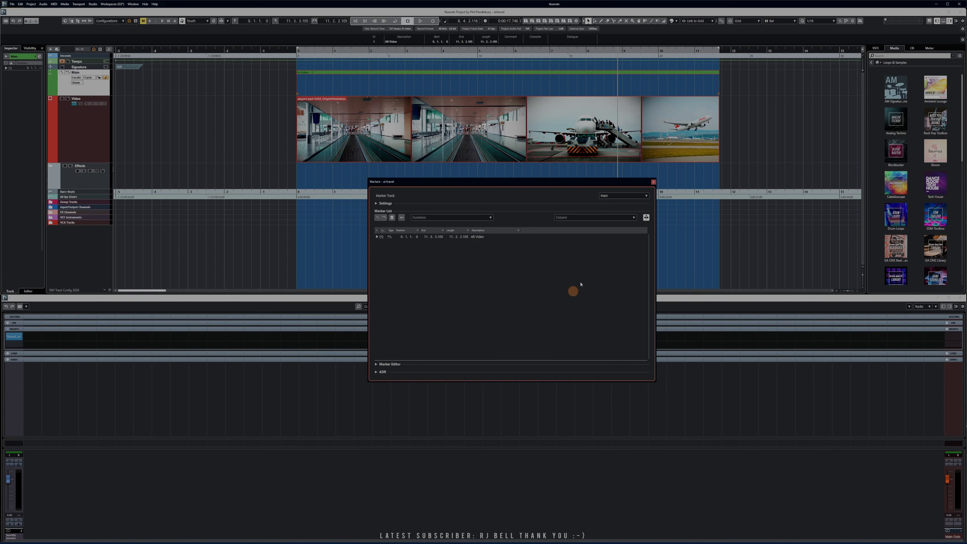
{"action": "left_click", "coordinate": [653, 181]}
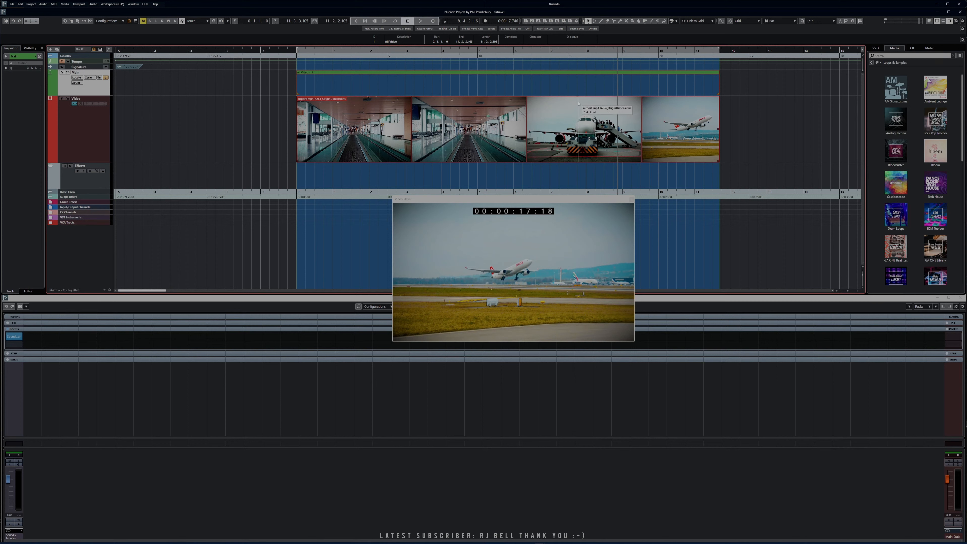
Move the cursor to the right locator, past the end of the clip, and back to the left locator at bar 0
{"action": "key", "text": "KP_2"}
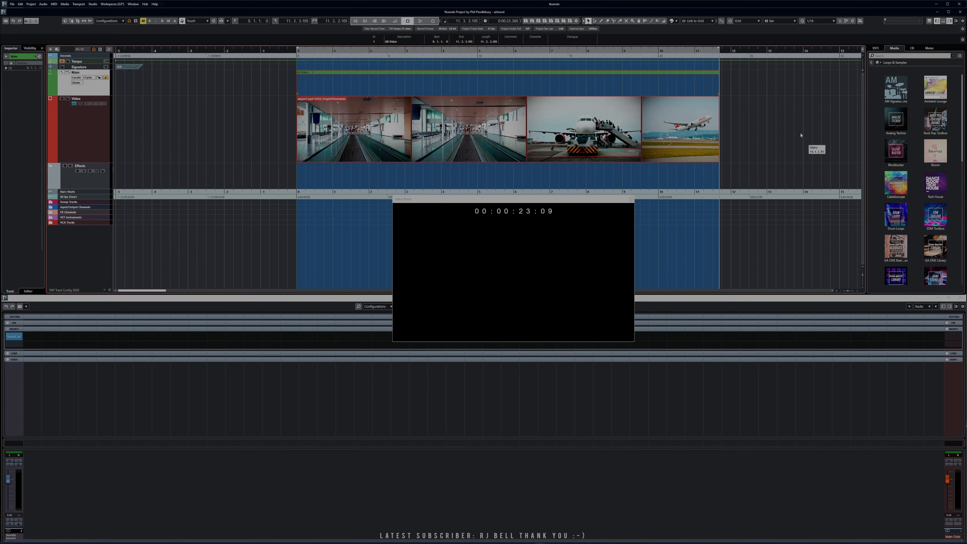
{"action": "left_click", "coordinate": [795, 50]}
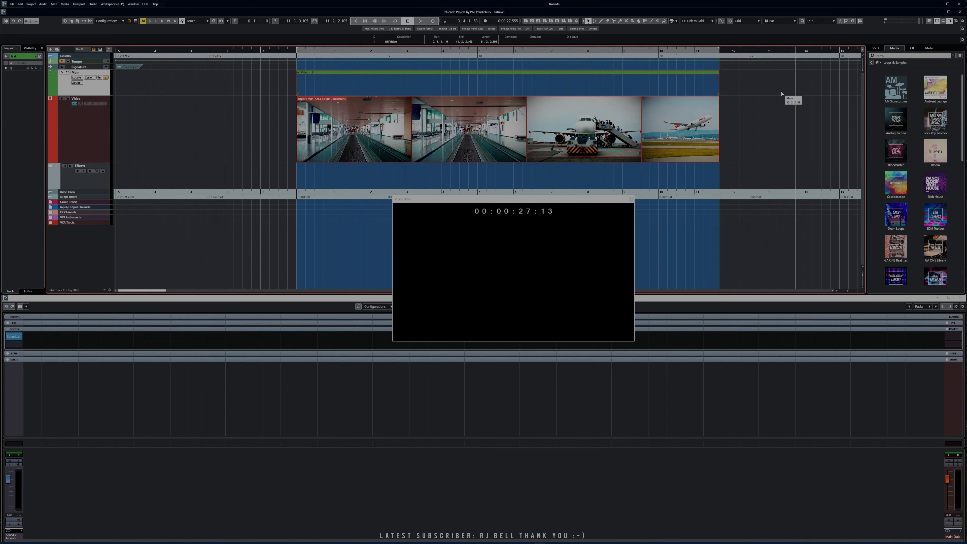
{"action": "key", "text": "KP_1"}
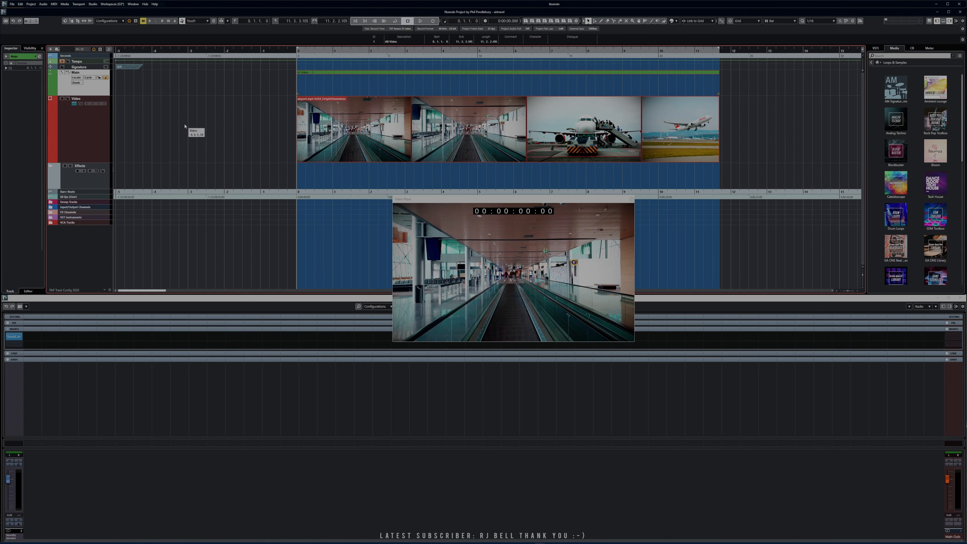
{"action": "left_click", "coordinate": [256, 220]}
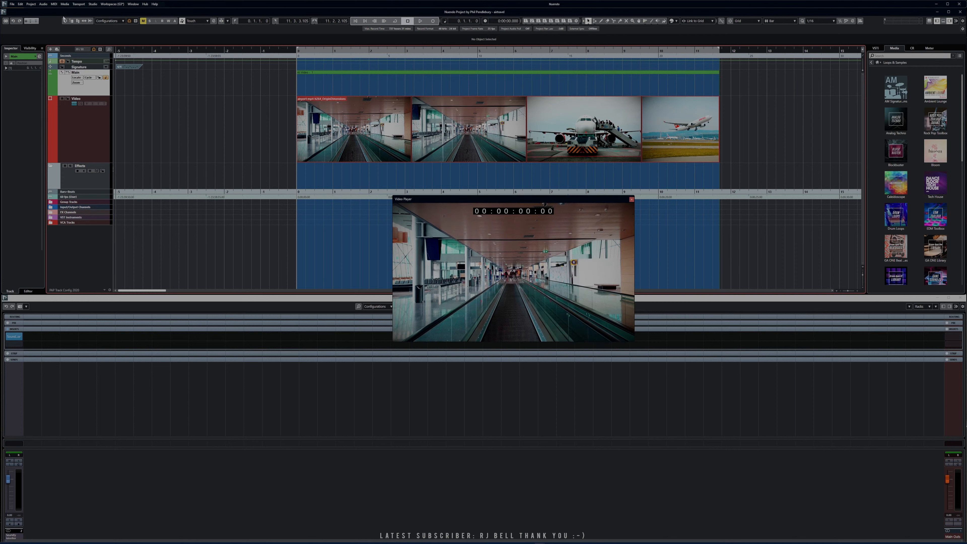
Open the Video Cut Detection Panel, play the video through to its final frames, and return the cursor to the project start
{"action": "left_click", "coordinate": [31, 3]}
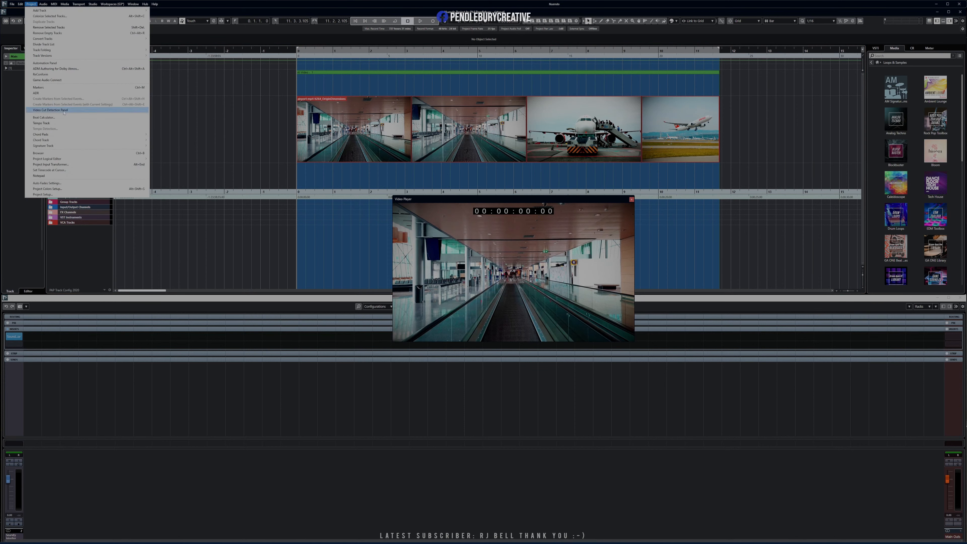
{"action": "left_click", "coordinate": [50, 110]}
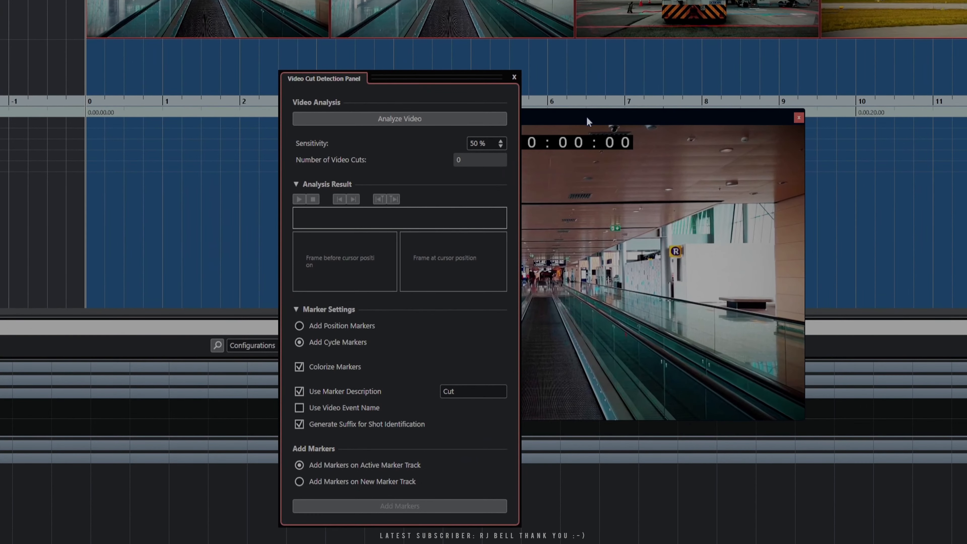
{"action": "left_click_drag", "start_coordinate": [422, 84], "coordinate": [459, 73]}
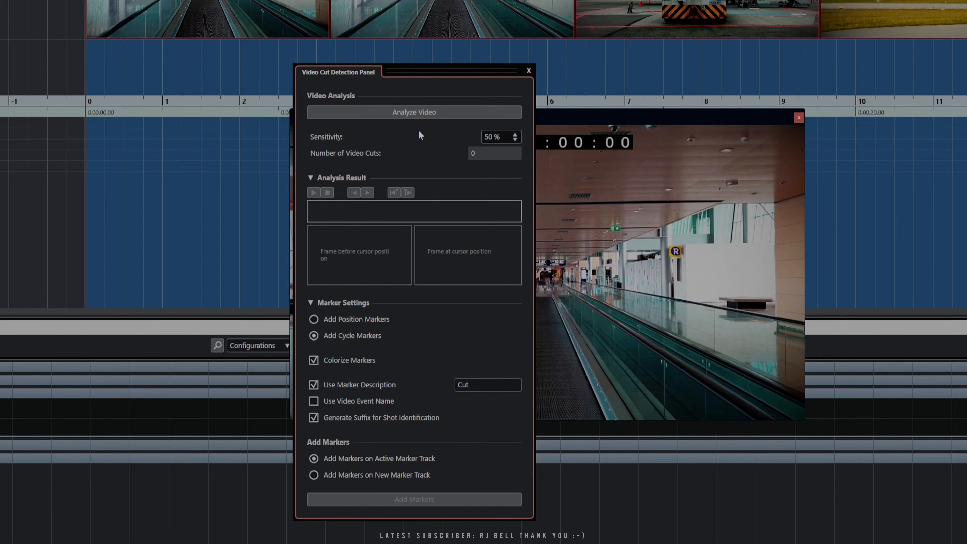
{"action": "key", "text": "space"}
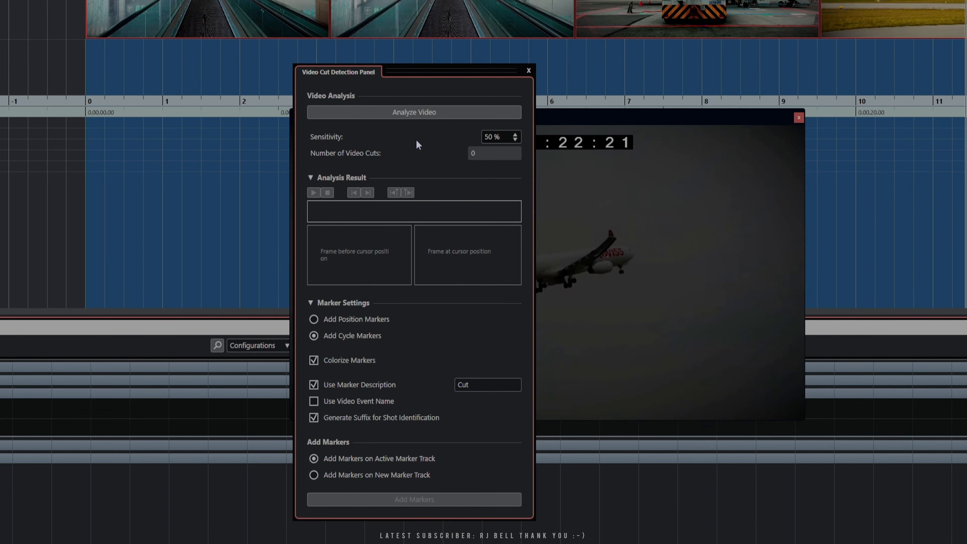
{"action": "key", "text": "period"}
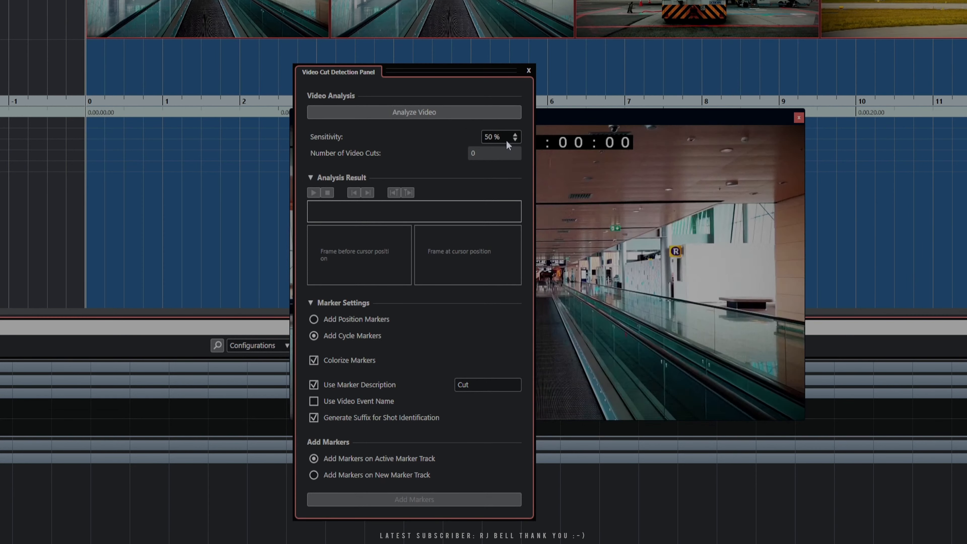
Select the airport video event and analyze it for cuts with 50 % sensitivity
{"action": "left_click", "coordinate": [405, 111]}
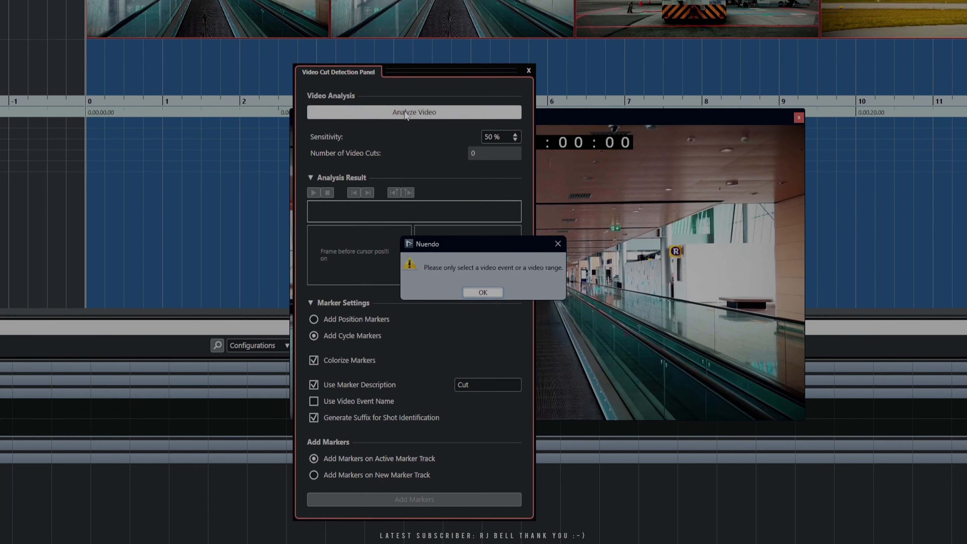
{"action": "left_click", "coordinate": [483, 293]}
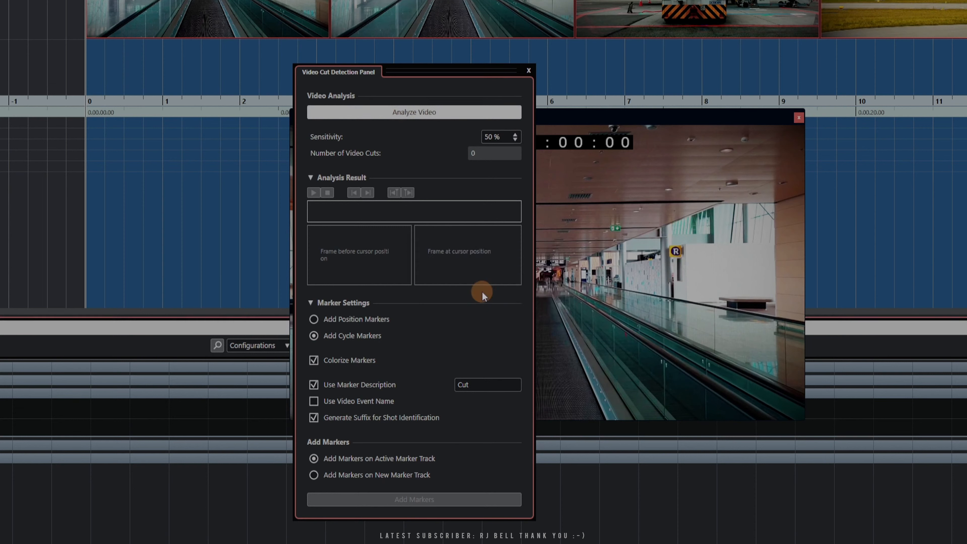
{"action": "left_click", "coordinate": [205, 13]}
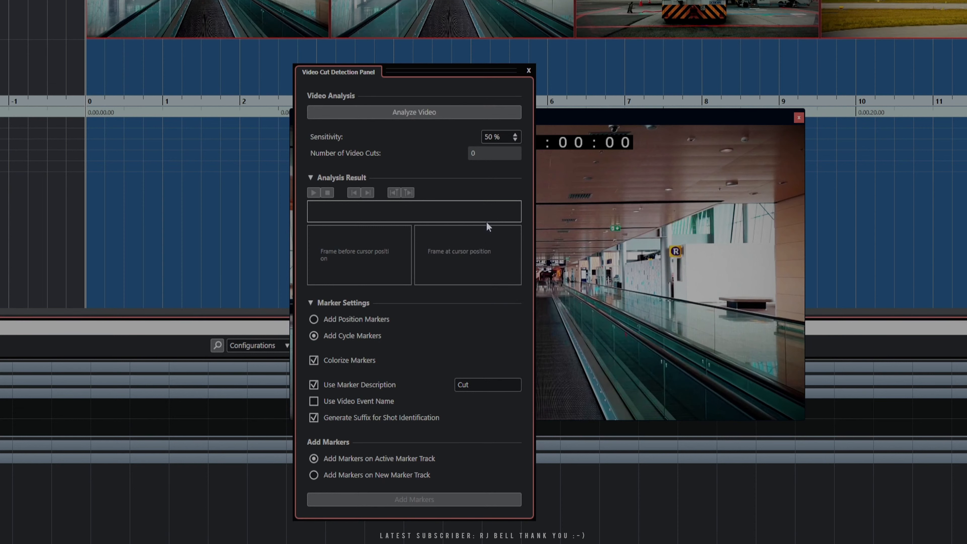
{"action": "left_click", "coordinate": [424, 115]}
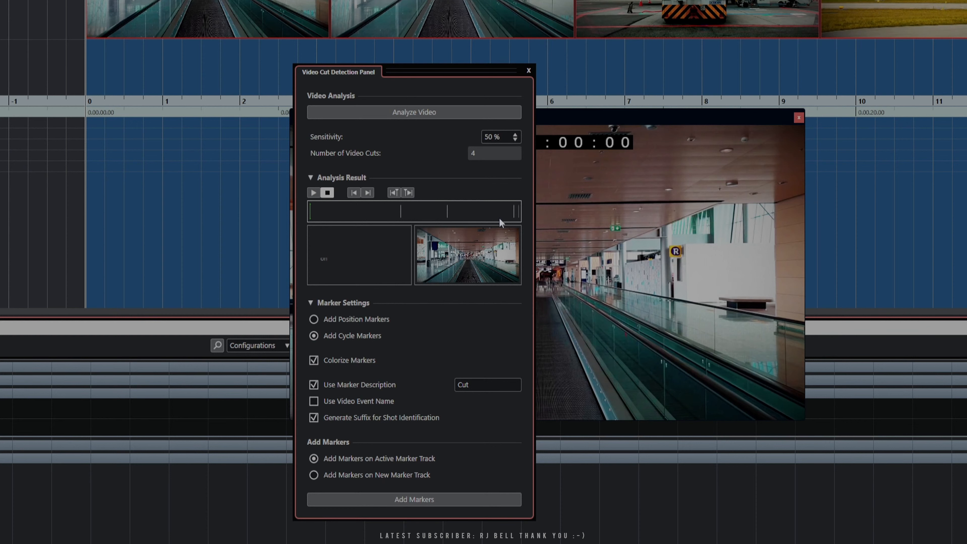
Step forward and back through the detected cuts, comparing the frames before and at each cut
{"action": "left_click", "coordinate": [366, 192]}
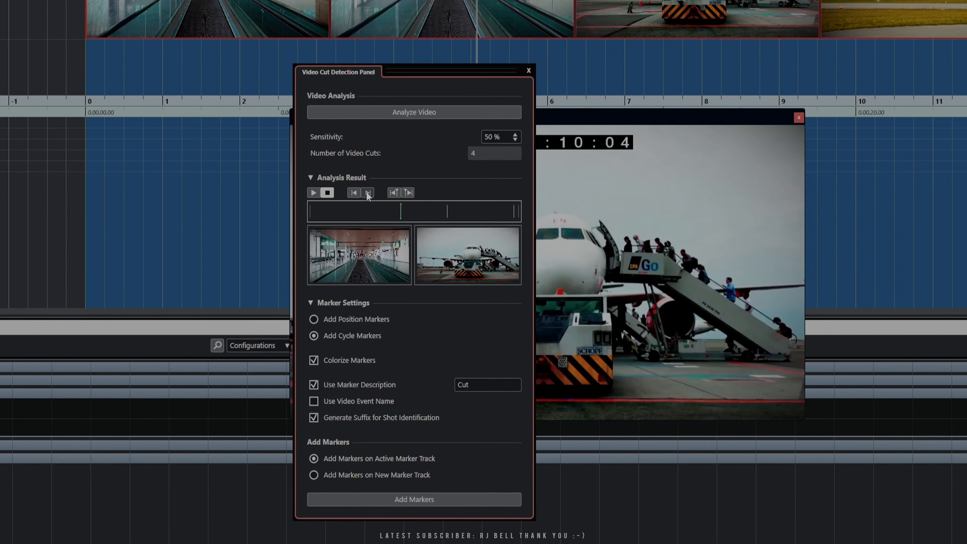
{"action": "left_click", "coordinate": [354, 192]}
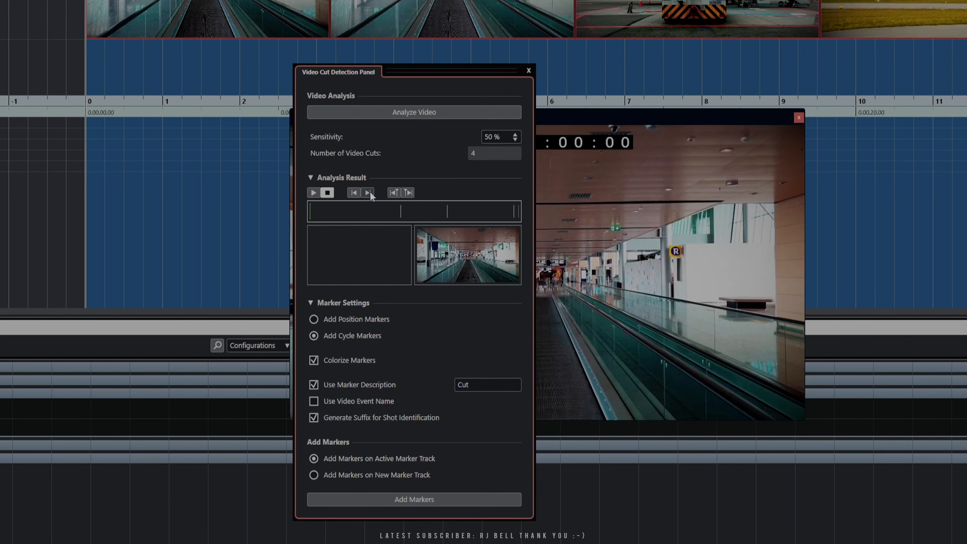
{"action": "left_click", "coordinate": [367, 191]}
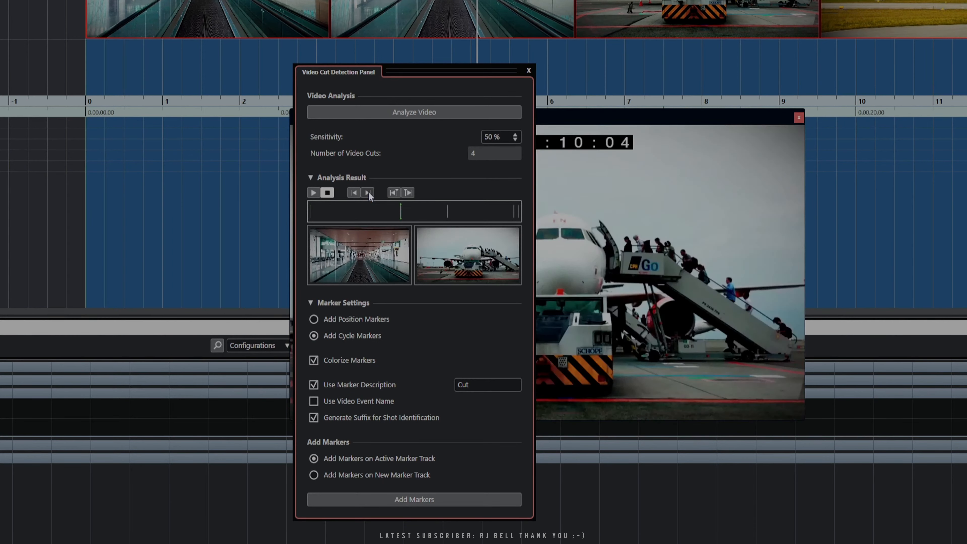
{"action": "left_click", "coordinate": [354, 192]}
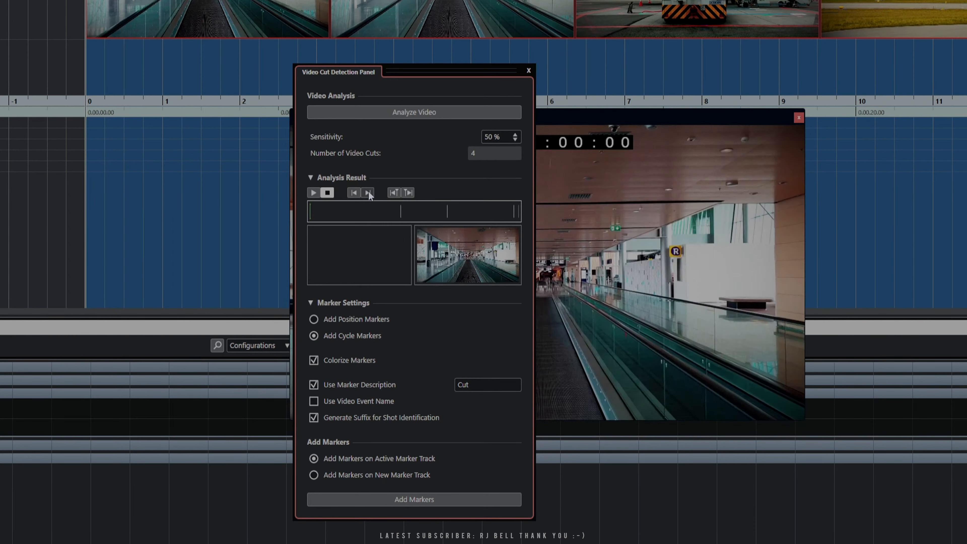
{"action": "left_click", "coordinate": [368, 193]}
{"action": "left_click", "coordinate": [368, 192]}
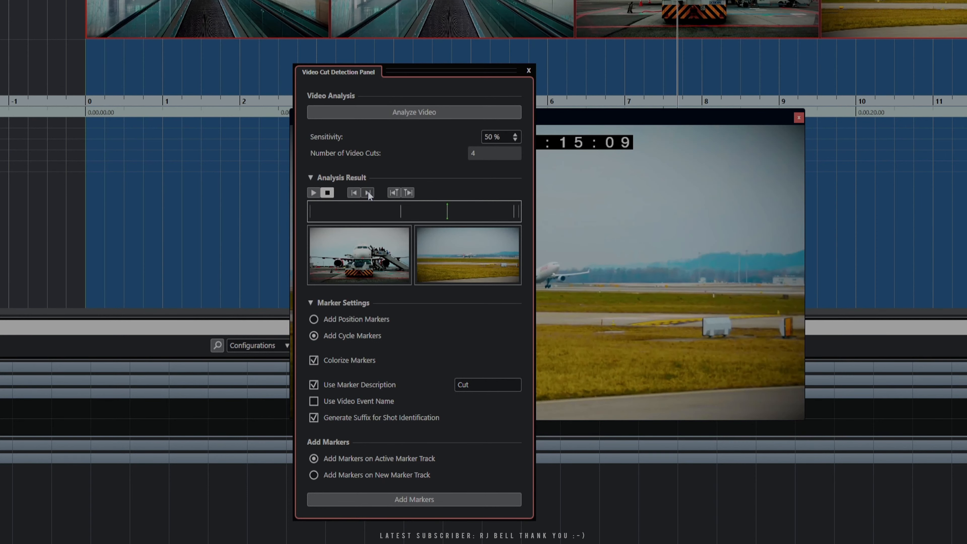
{"action": "left_click", "coordinate": [367, 193]}
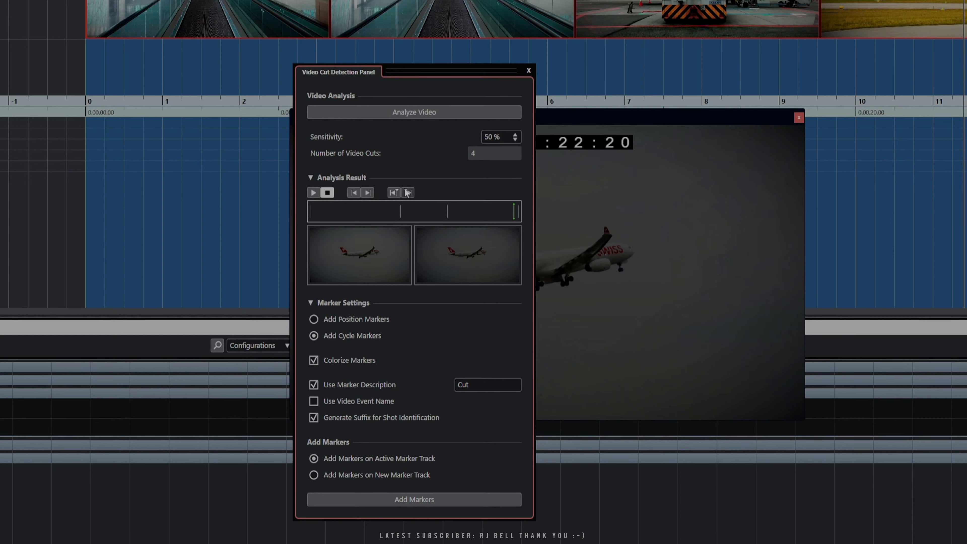
Return to the take-off cut, add colorized cycle markers described as Cut on the active marker track, and close the detection panel
{"action": "left_click", "coordinate": [354, 193]}
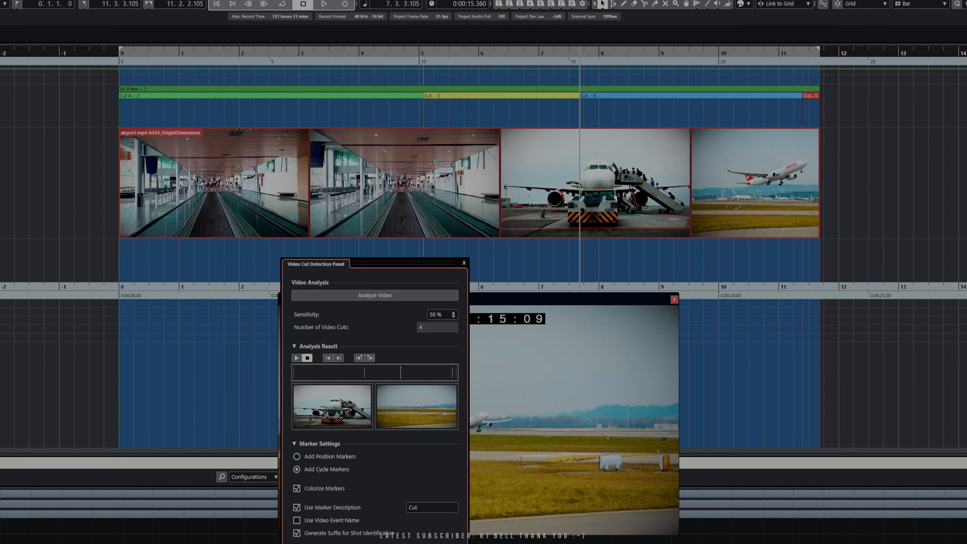
{"action": "left_click", "coordinate": [465, 263]}
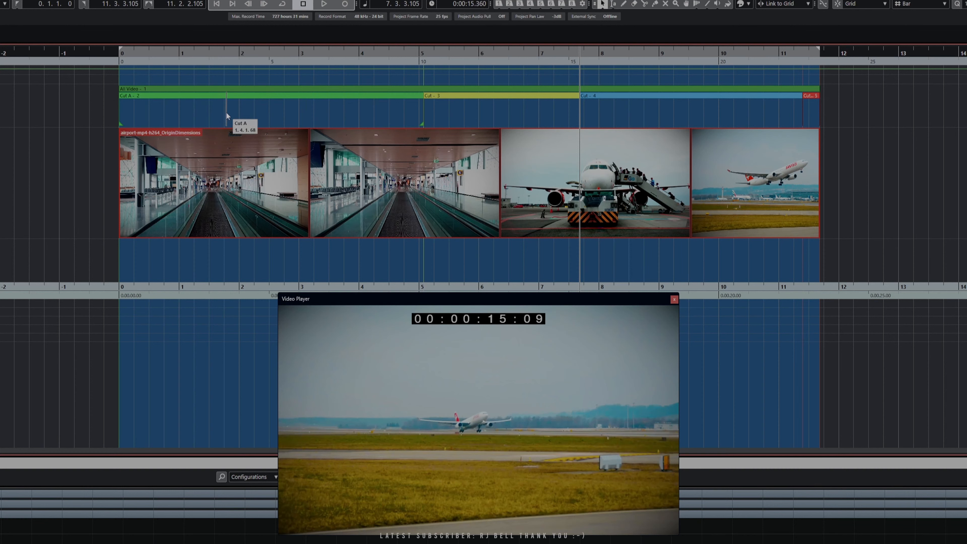
Open the marker list and rename the Cut A marker as Airport
{"action": "key", "text": "ctrl+m"}
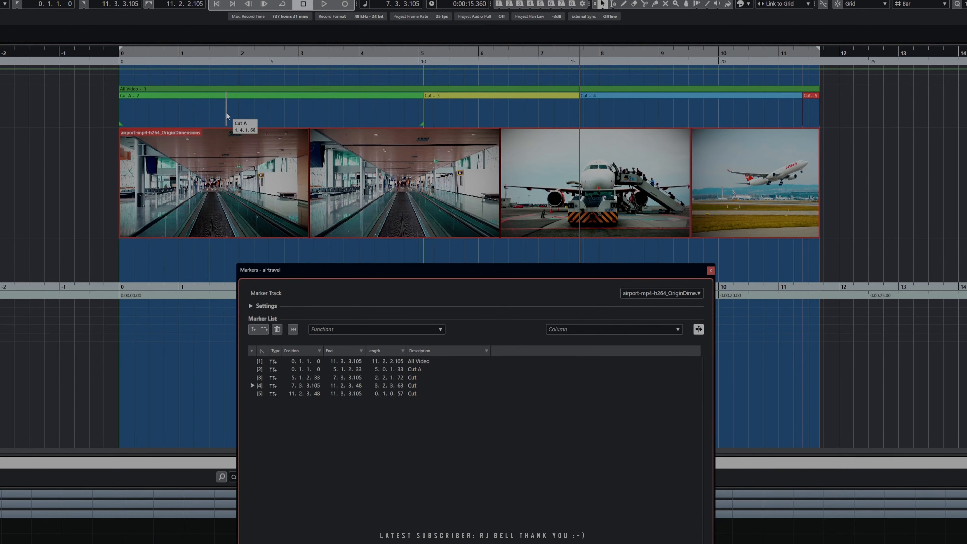
{"action": "double_click", "coordinate": [415, 369]}
{"action": "type", "text": "Airport"}
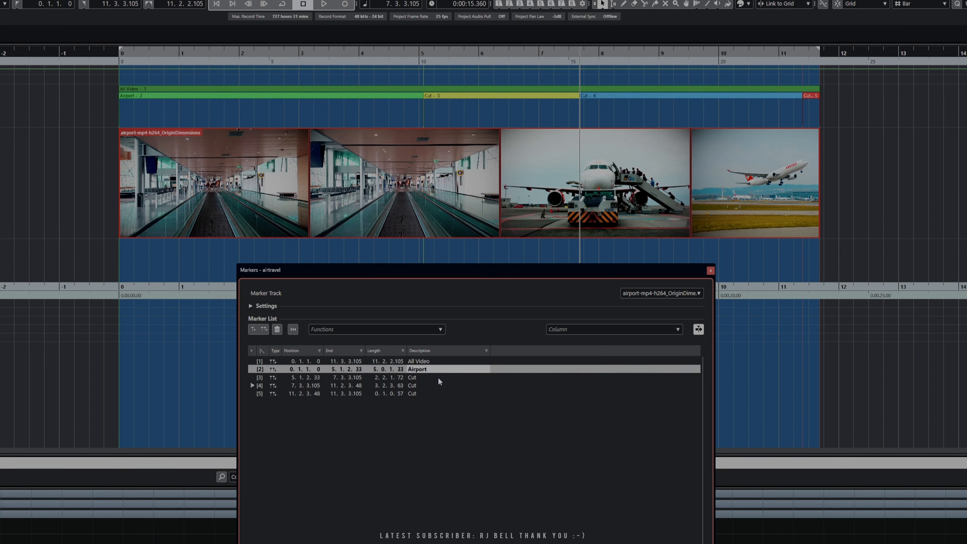
Rename the third cycle marker, covering the parked aircraft shot, as Boarding
{"action": "left_click", "coordinate": [413, 377]}
{"action": "left_click", "coordinate": [413, 377]}
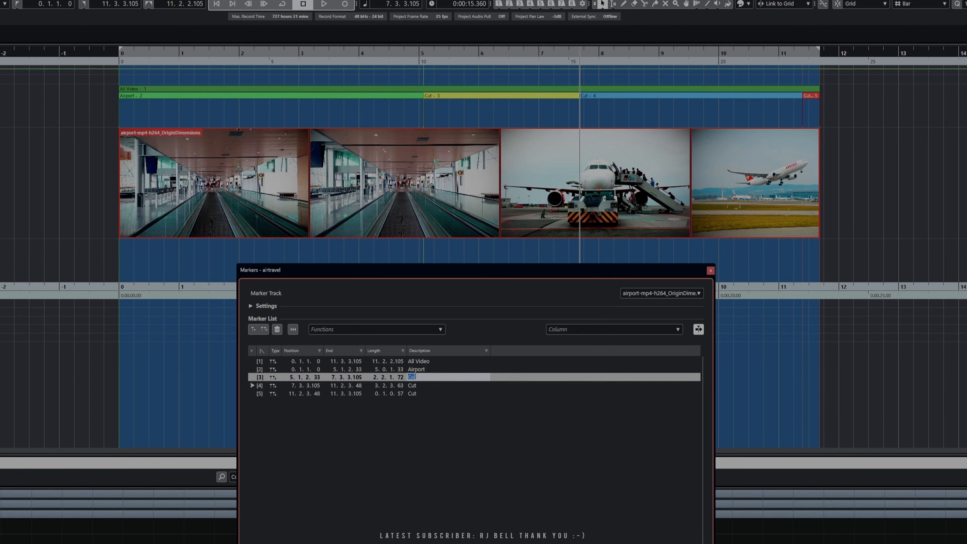
{"action": "type", "text": "Boprading"}
{"action": "key", "text": "BackSpace"}
{"action": "key", "text": "Right"}
{"action": "key", "text": "Return"}
Rename the remaining two Cut markers as Takeoff and Fade, and close the marker list
{"action": "double_click", "coordinate": [415, 385]}
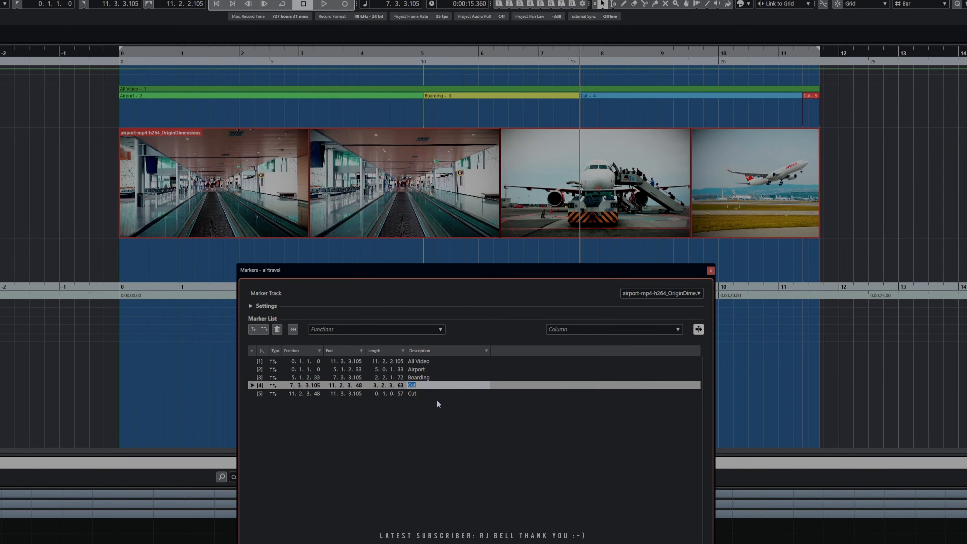
{"action": "type", "text": "Takeoff"}
{"action": "key", "text": "Return"}
{"action": "double_click", "coordinate": [415, 394]}
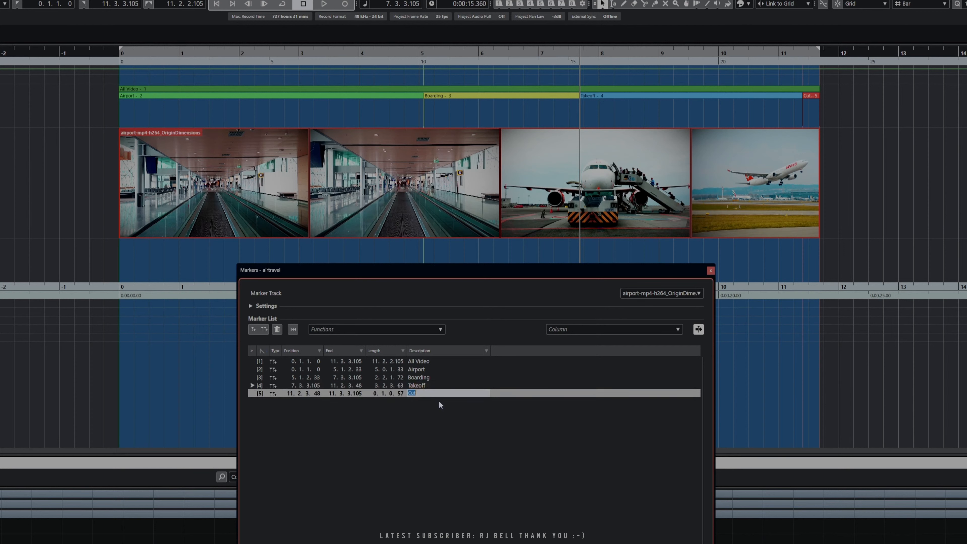
{"action": "type", "text": "Fade"}
{"action": "left_click", "coordinate": [711, 270]}
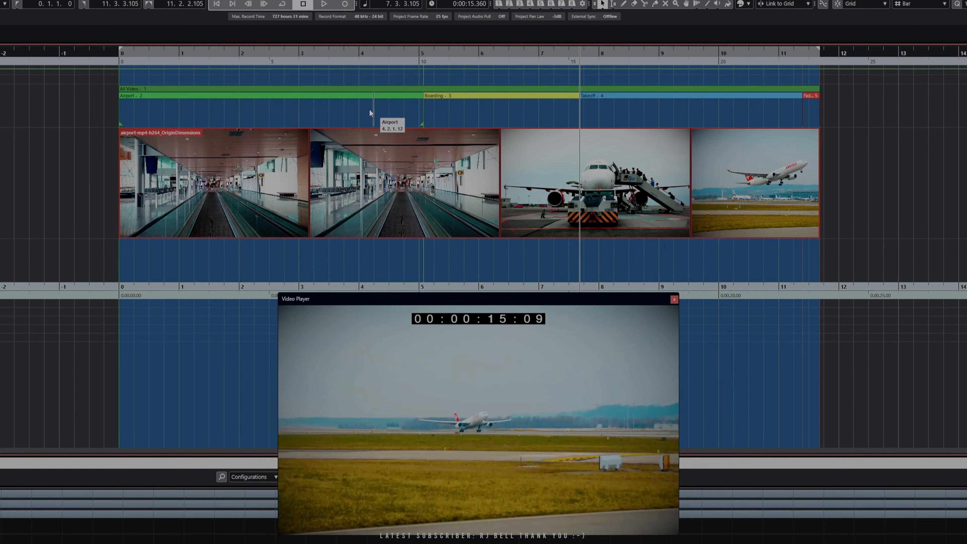
Inspect the Airport, Boarding, Takeoff and Fade cycle markers on the marker track one by one
{"action": "left_click", "coordinate": [240, 95]}
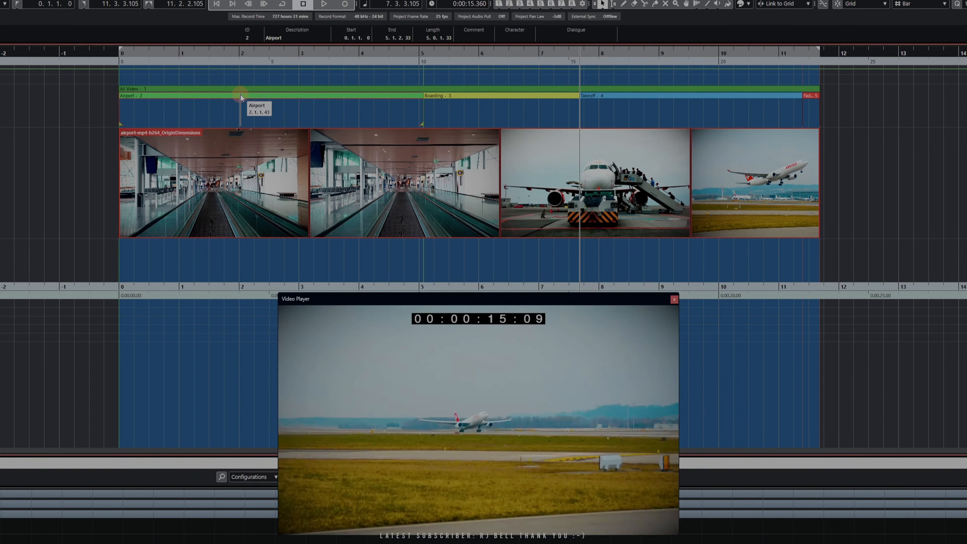
{"action": "left_click", "coordinate": [461, 94]}
{"action": "left_click", "coordinate": [619, 95]}
{"action": "left_click", "coordinate": [808, 96]}
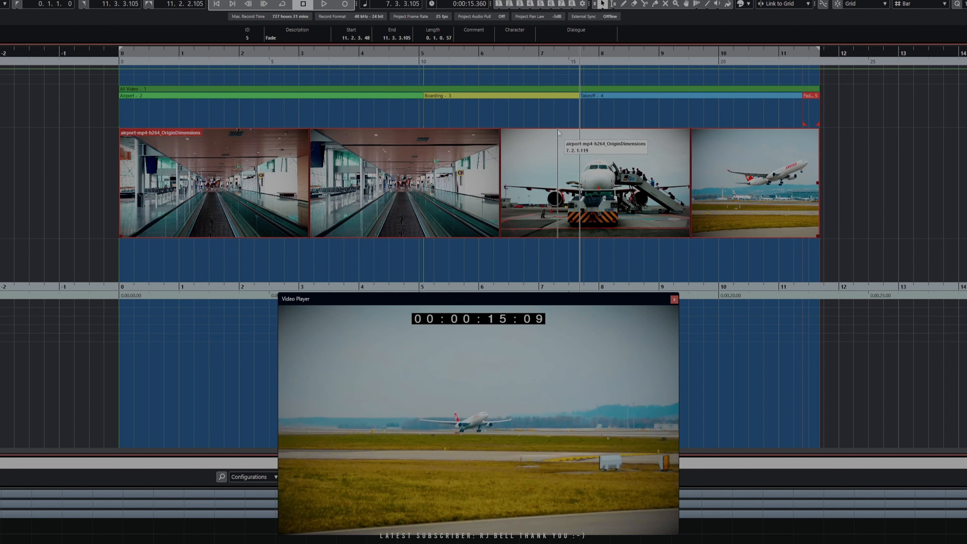
{"action": "left_click", "coordinate": [606, 95]}
{"action": "left_click", "coordinate": [404, 96]}
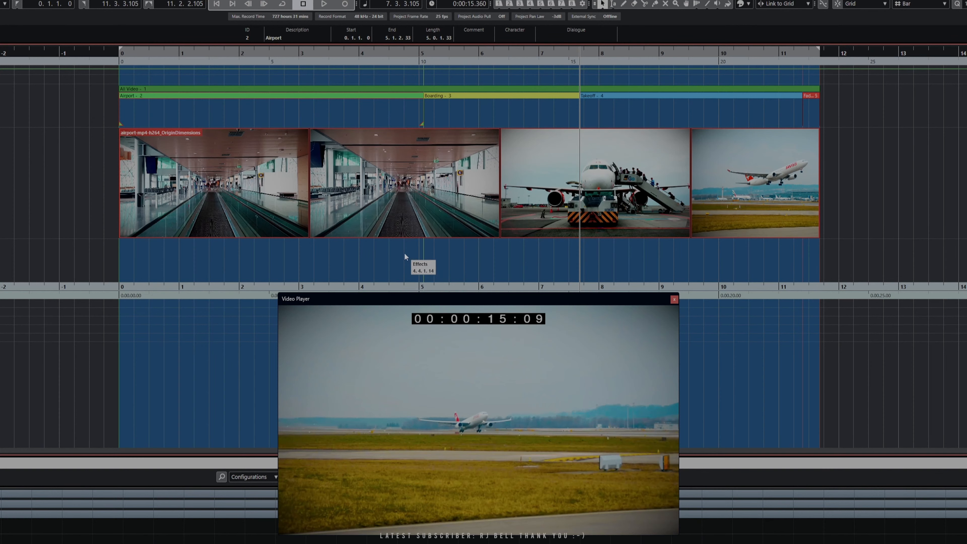
Play the video from the project start through to the take-off shot, stop playback and clear the marker selection
{"action": "key", "text": "Home"}
{"action": "key", "text": "space"}
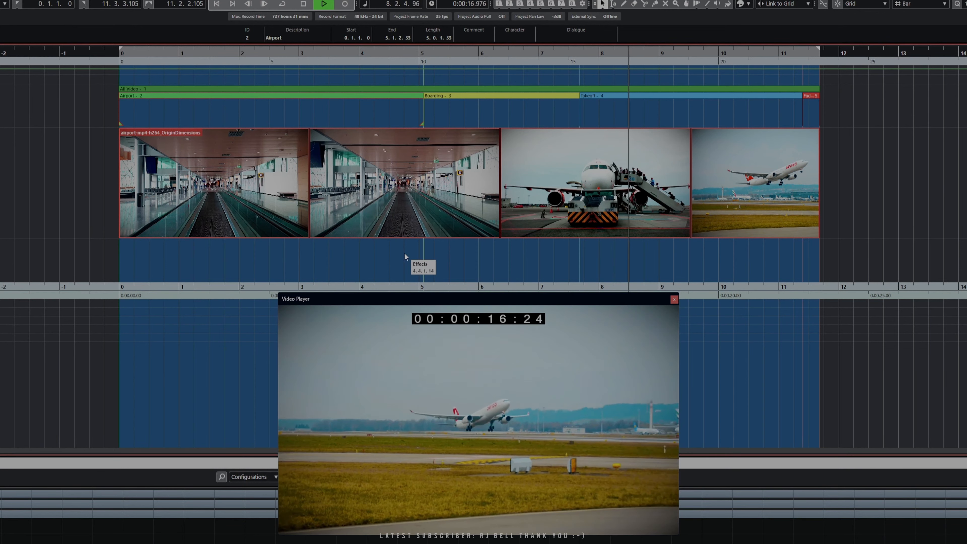
{"action": "key", "text": "space"}
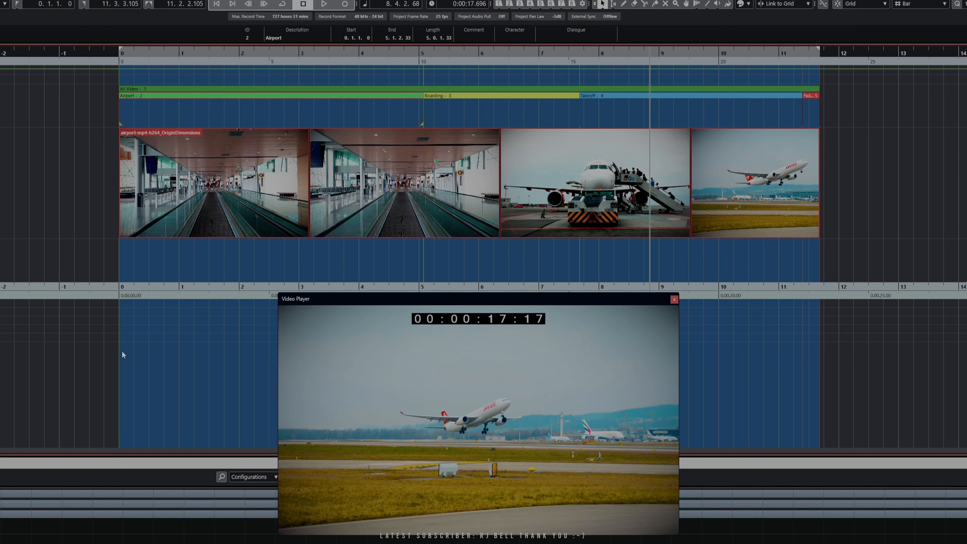
{"action": "left_click", "coordinate": [270, 362]}
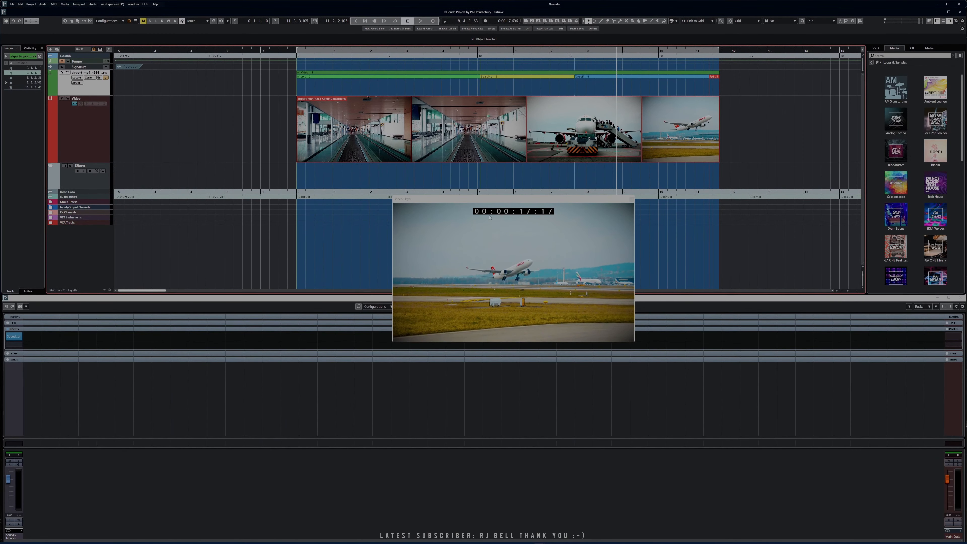
Return to the project start, set the locators around the Airport marker and play that section almost to its end
{"action": "key", "text": "Home"}
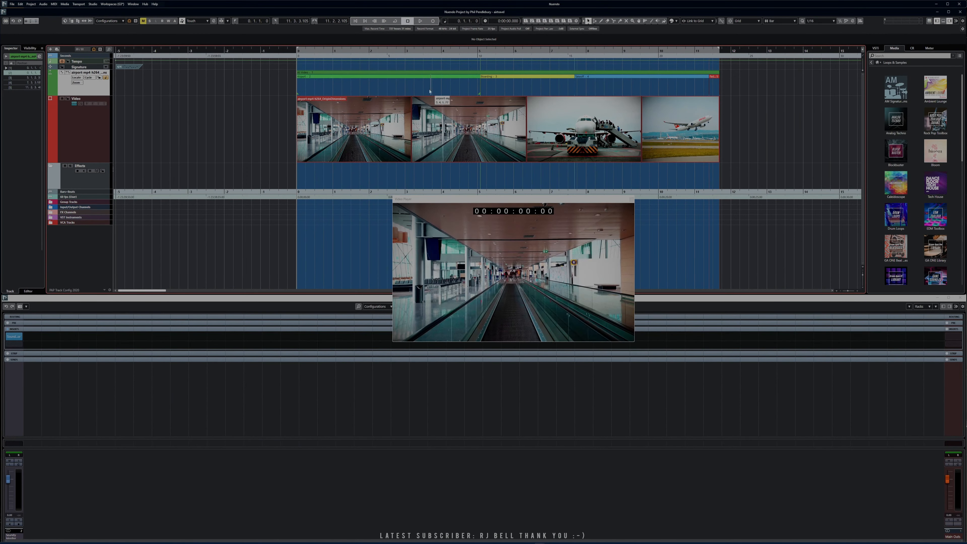
{"action": "left_click", "coordinate": [412, 78]}
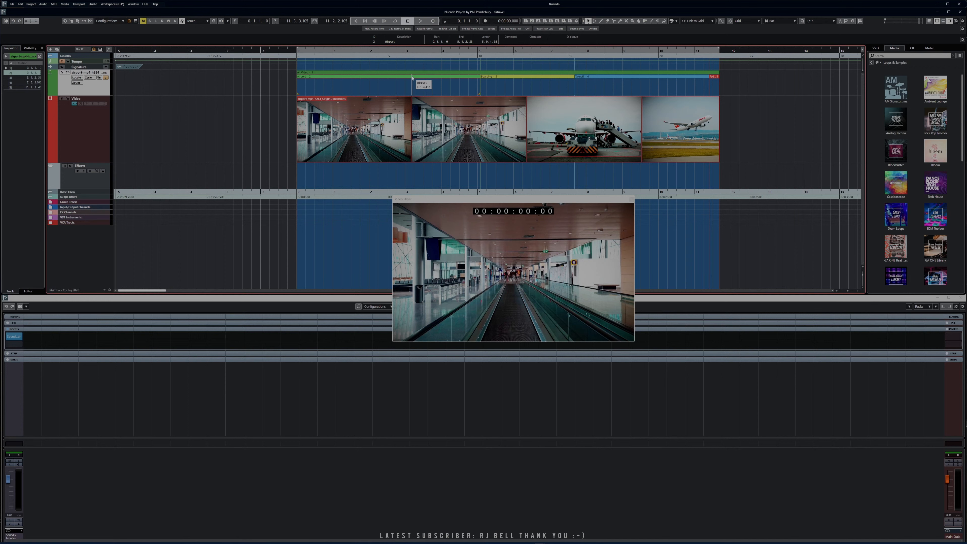
{"action": "key", "text": "p"}
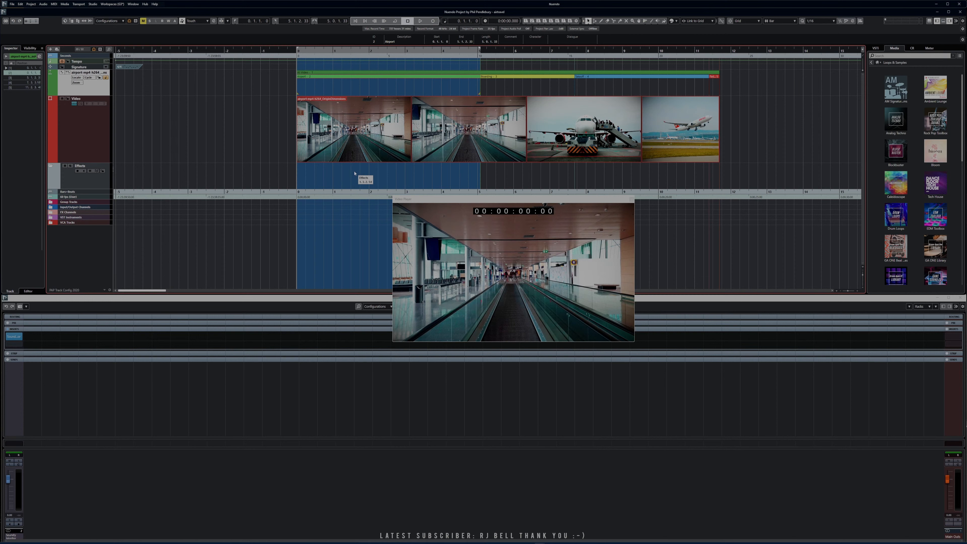
{"action": "key", "text": "space"}
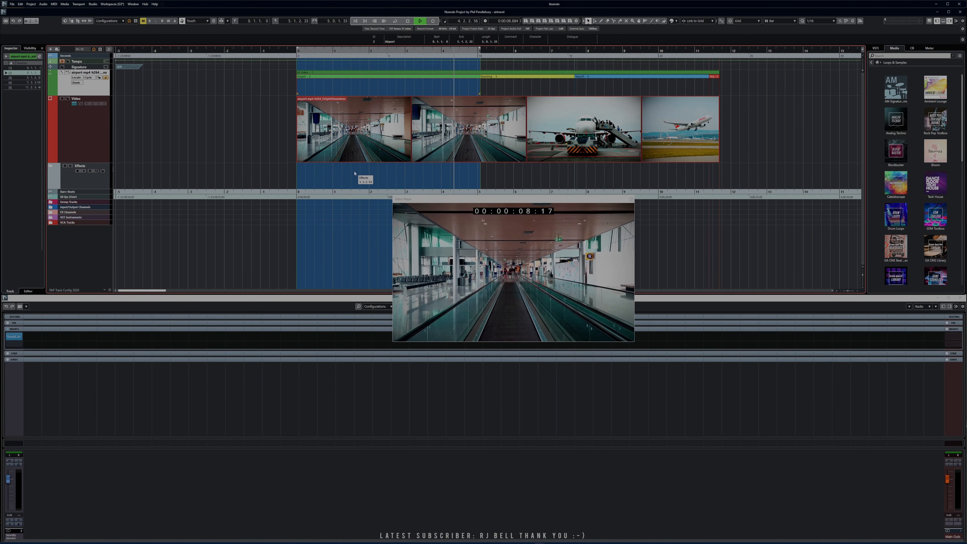
{"action": "key", "text": "space"}
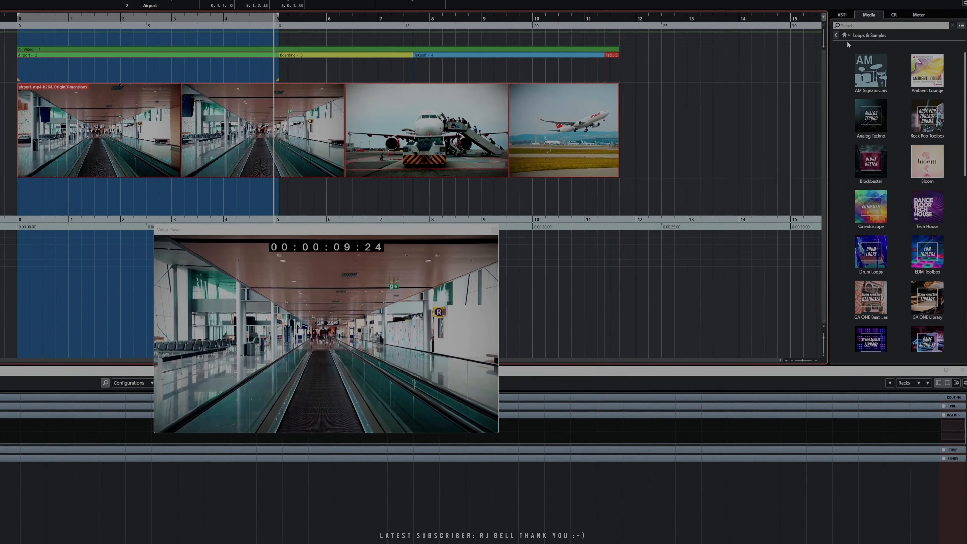
Browse the Loops & Samples media collections and open Pro Sound Effects
{"action": "left_click", "coordinate": [845, 35]}
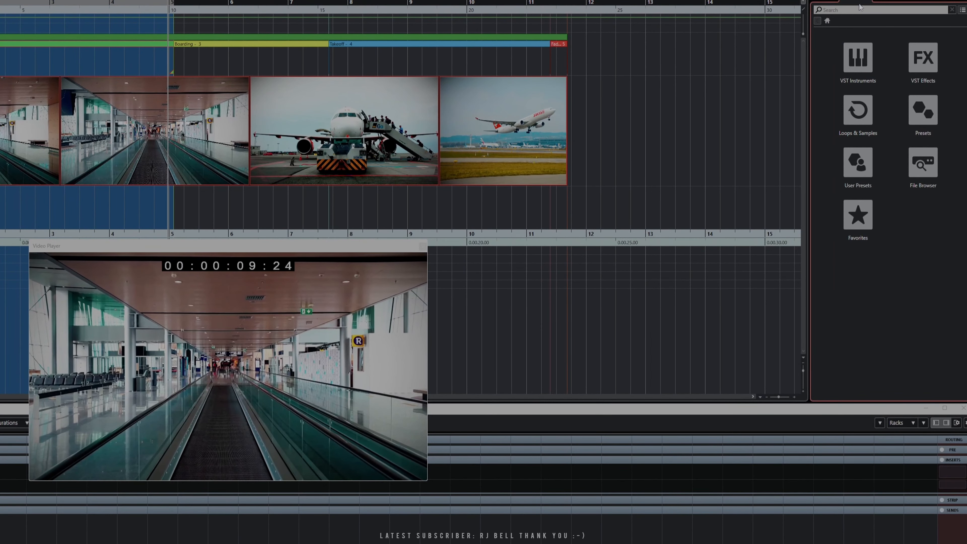
{"action": "left_click", "coordinate": [866, 115]}
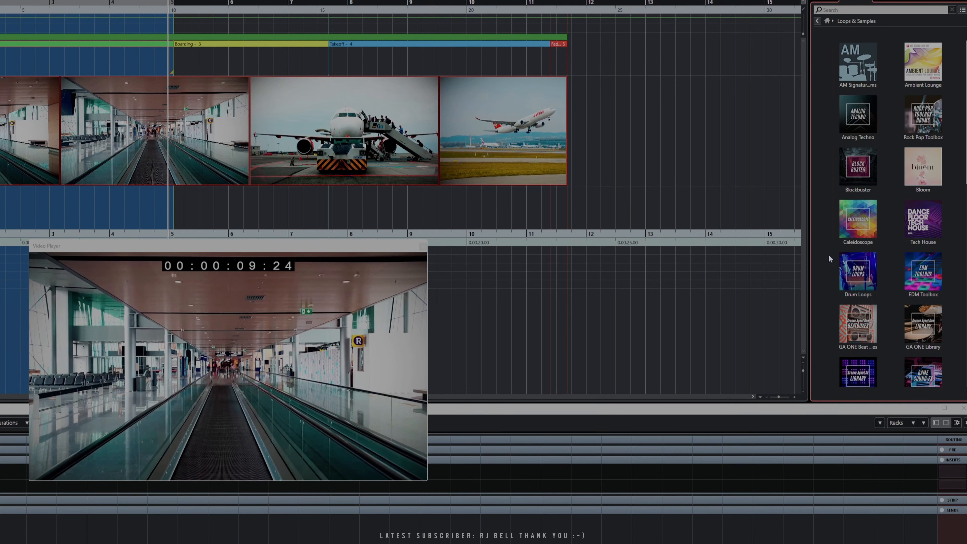
{"action": "scroll", "coordinate": [881, 163], "scroll_direction": "down", "scroll_amount": 2}
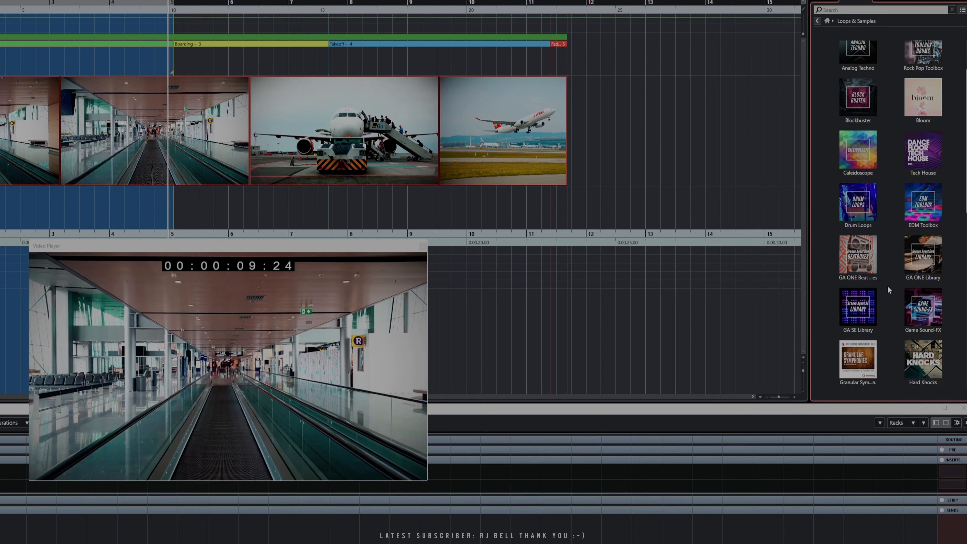
{"action": "scroll", "coordinate": [884, 248], "scroll_direction": "up", "scroll_amount": 2}
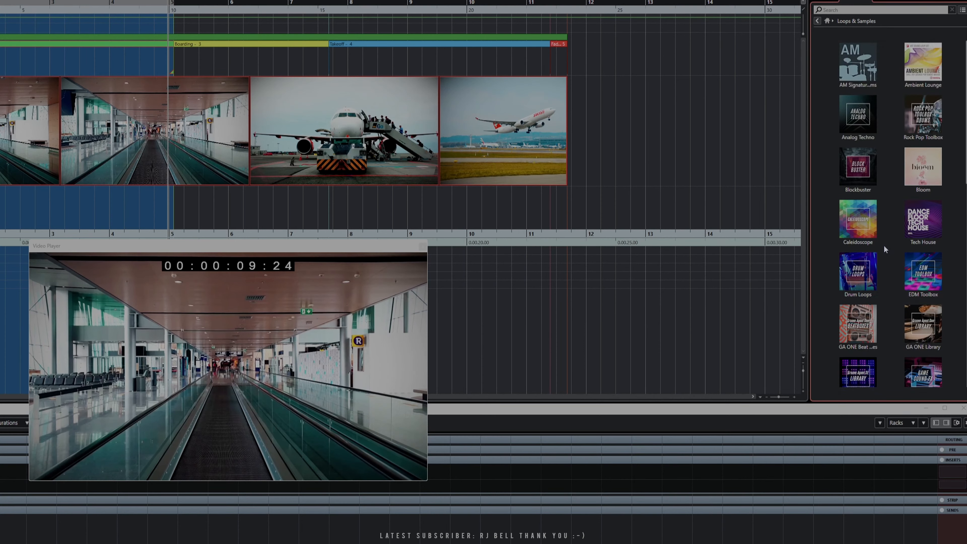
{"action": "scroll", "coordinate": [884, 245], "scroll_direction": "down", "scroll_amount": 3}
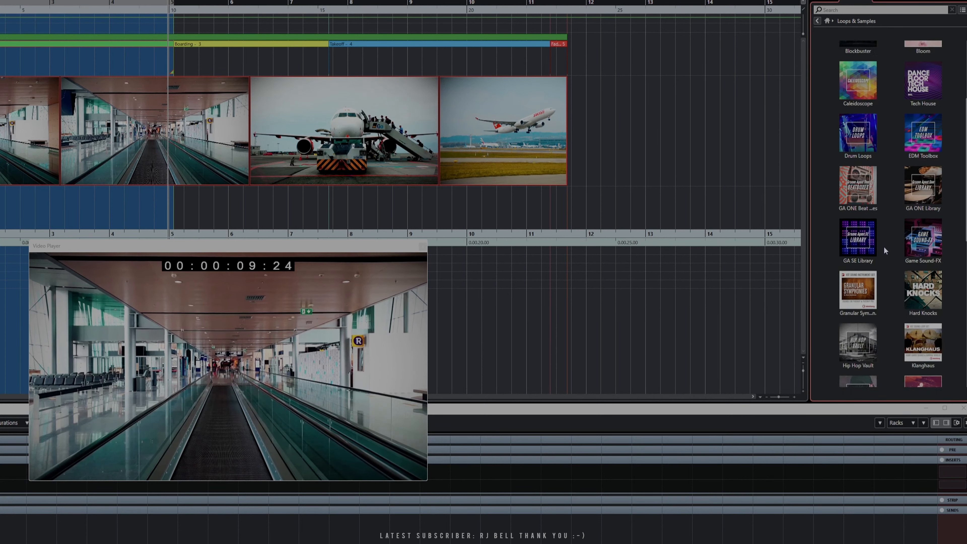
{"action": "scroll", "coordinate": [884, 247], "scroll_direction": "up", "scroll_amount": 2}
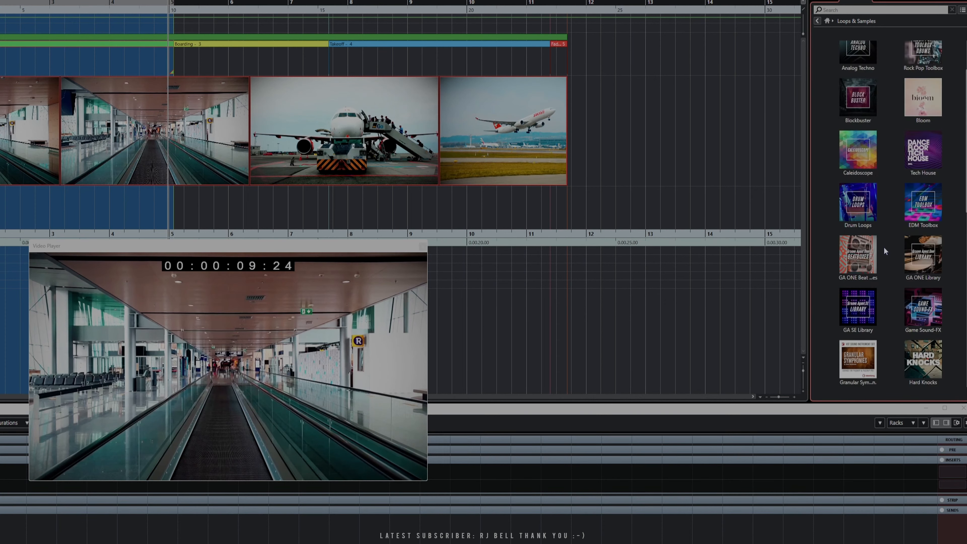
{"action": "scroll", "coordinate": [884, 251], "scroll_direction": "up", "scroll_amount": 2}
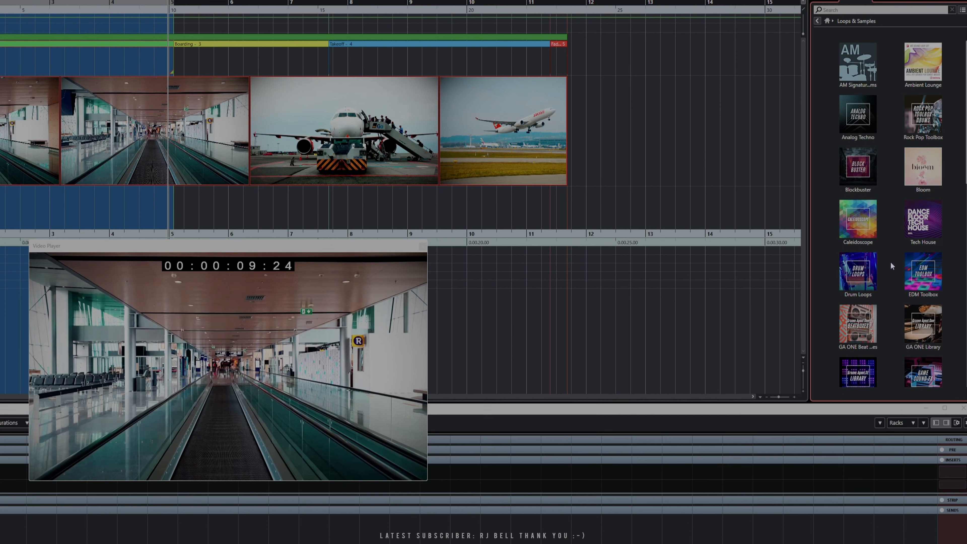
{"action": "scroll", "coordinate": [890, 263], "scroll_direction": "down", "scroll_amount": 3}
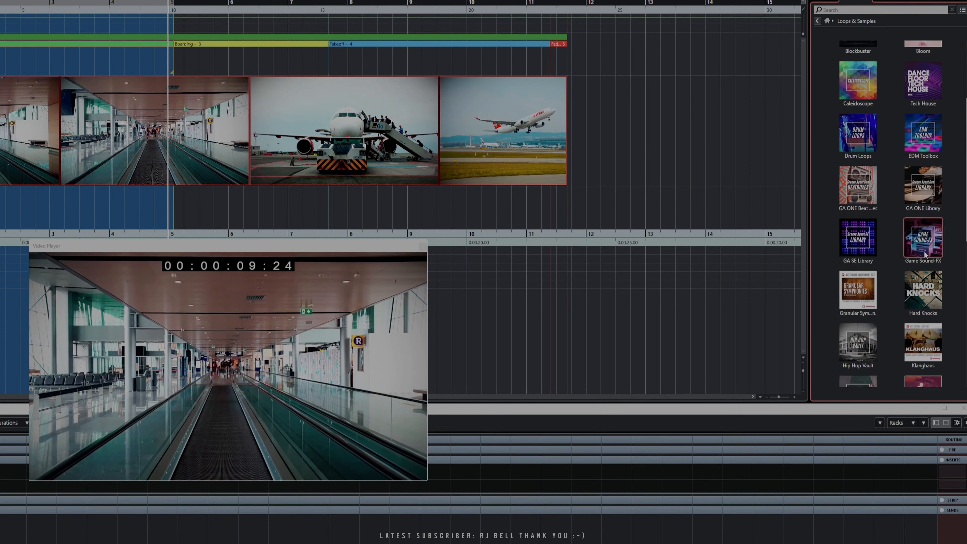
{"action": "scroll", "coordinate": [888, 250], "scroll_direction": "down", "scroll_amount": 4}
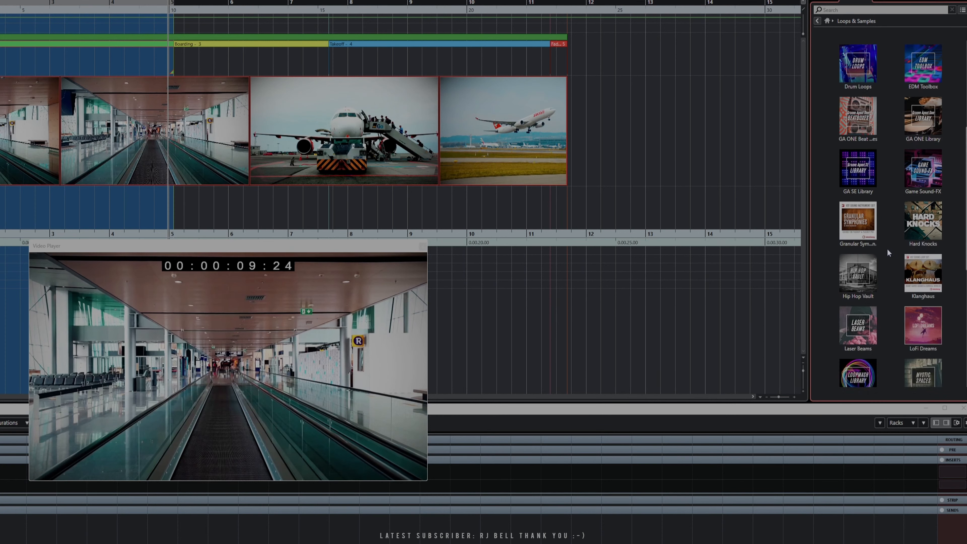
{"action": "scroll", "coordinate": [882, 265], "scroll_direction": "down", "scroll_amount": 2}
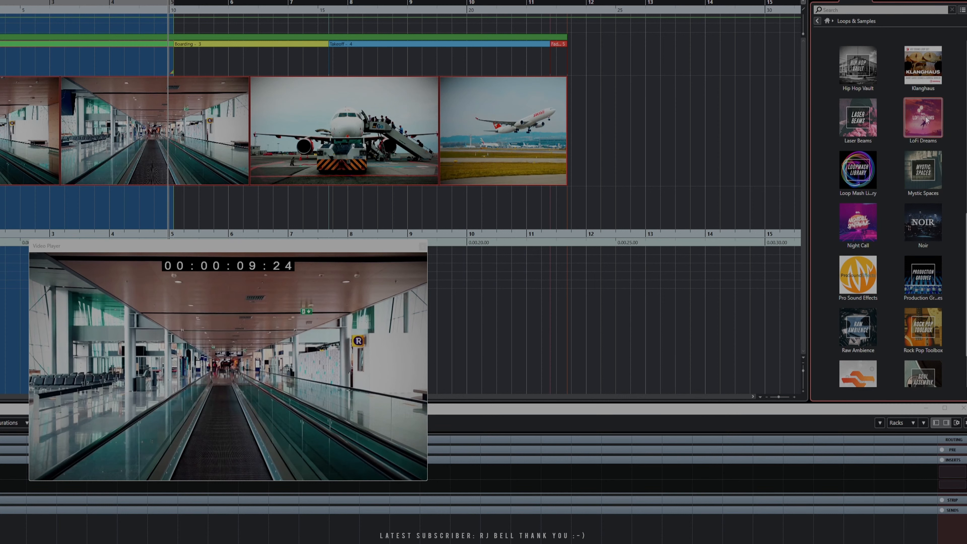
{"action": "left_click", "coordinate": [851, 275]}
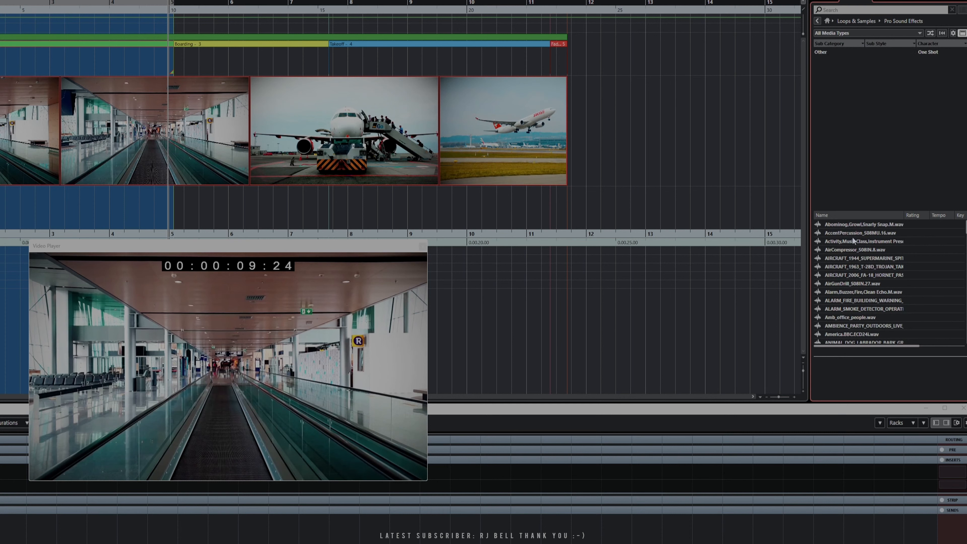
Audition the music class, F/A-18 Hornet, smoke detector and group sheep sounds from the Pro Sound Effects list
{"action": "left_click", "coordinate": [837, 243]}
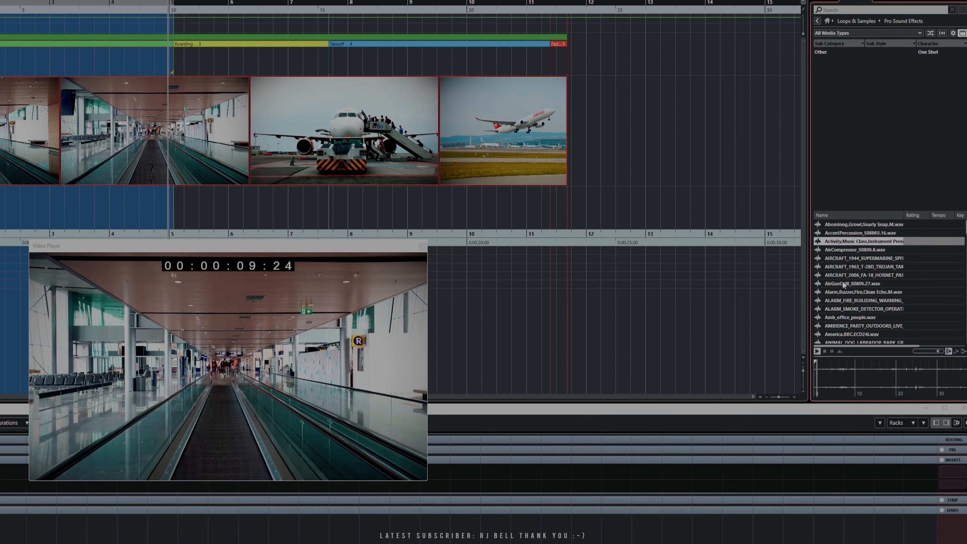
{"action": "left_click", "coordinate": [841, 274]}
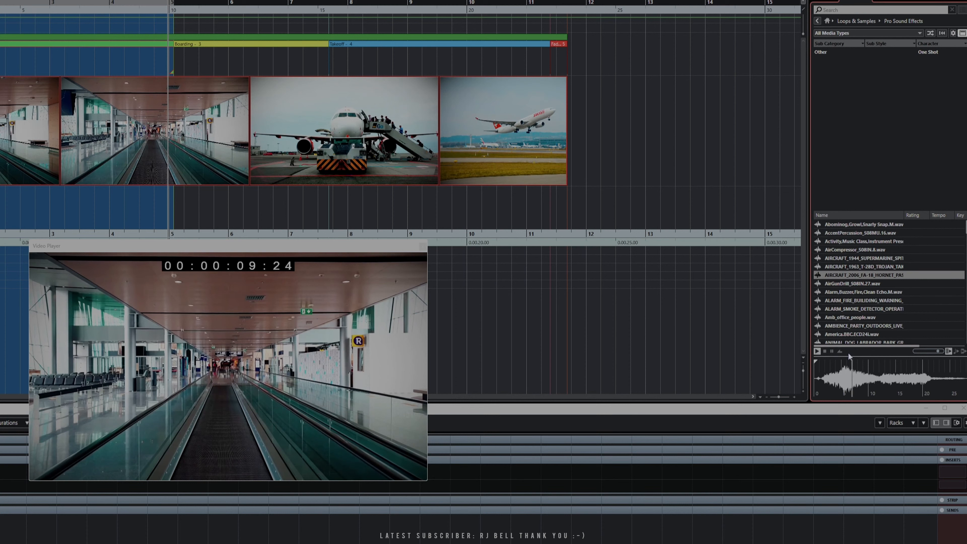
{"action": "key", "text": "space"}
{"action": "left_click", "coordinate": [837, 308]}
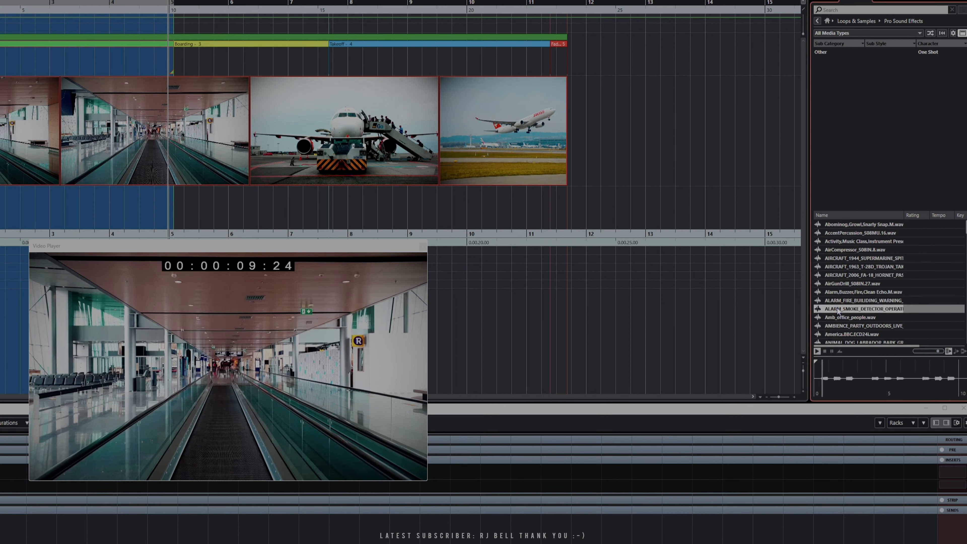
{"action": "scroll", "coordinate": [837, 307], "scroll_direction": "down", "scroll_amount": 1}
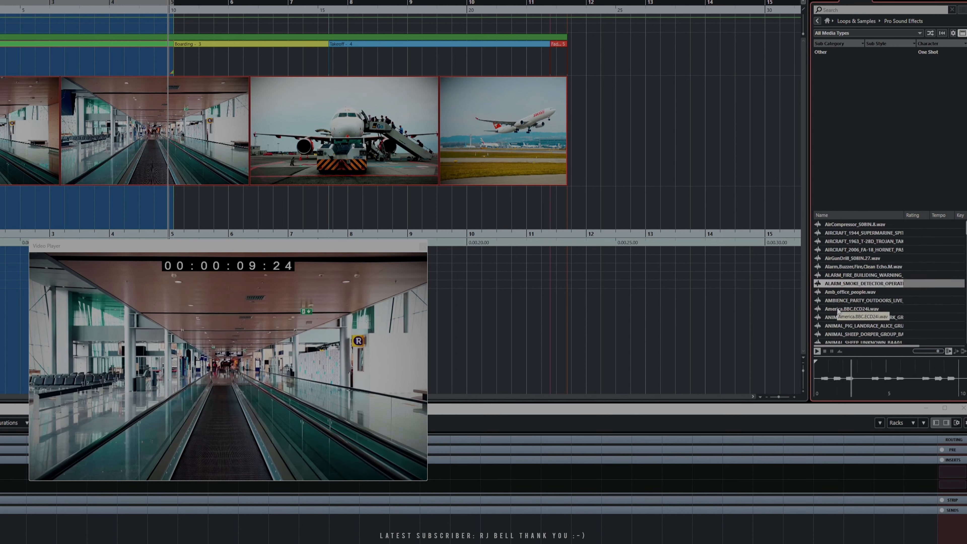
{"action": "scroll", "coordinate": [837, 307], "scroll_direction": "down", "scroll_amount": 1}
{"action": "left_click", "coordinate": [837, 309]}
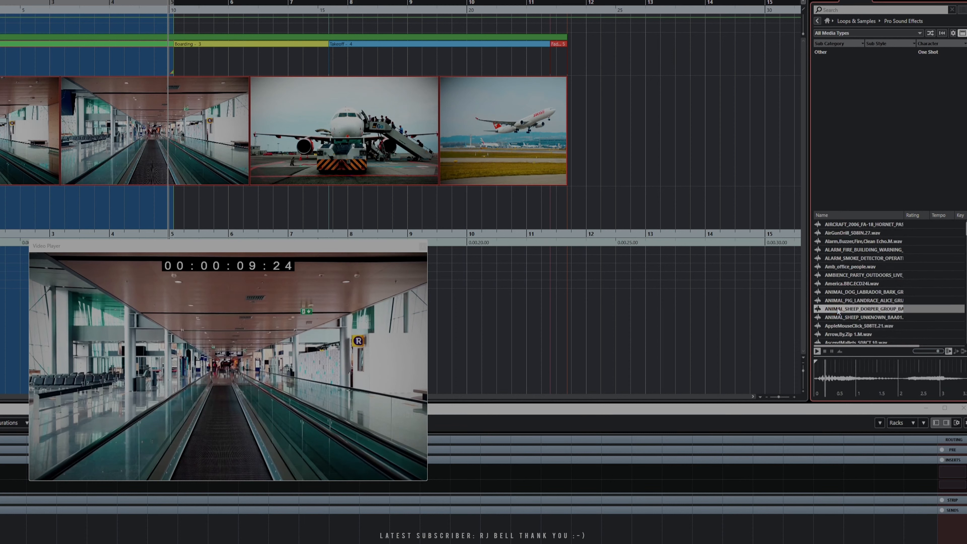
{"action": "key", "text": "space"}
Look further through the Pro Sound Effects files and audition AirGunDrill_S08IN.27.wav near the beginning of the list
{"action": "scroll", "coordinate": [852, 292], "scroll_direction": "down", "scroll_amount": 15}
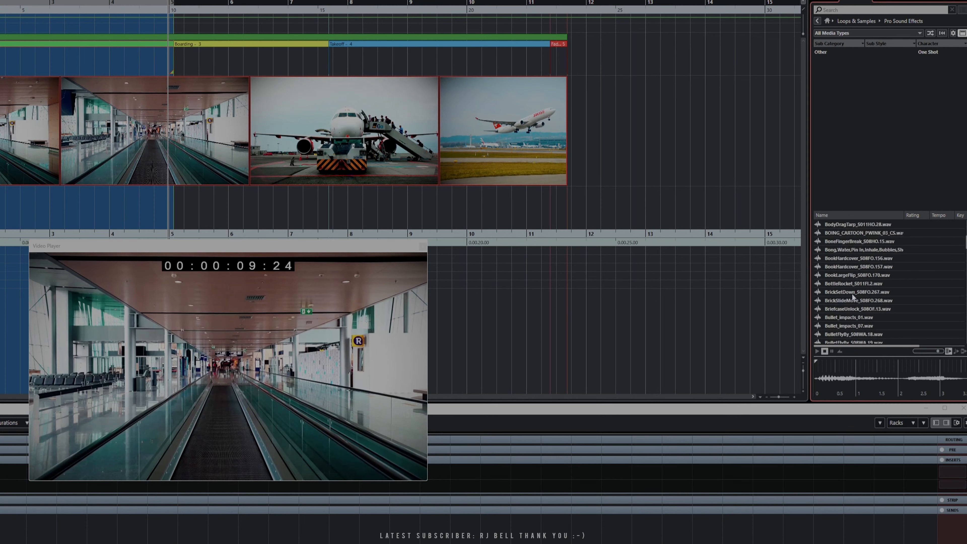
{"action": "scroll", "coordinate": [852, 294], "scroll_direction": "up", "scroll_amount": 8}
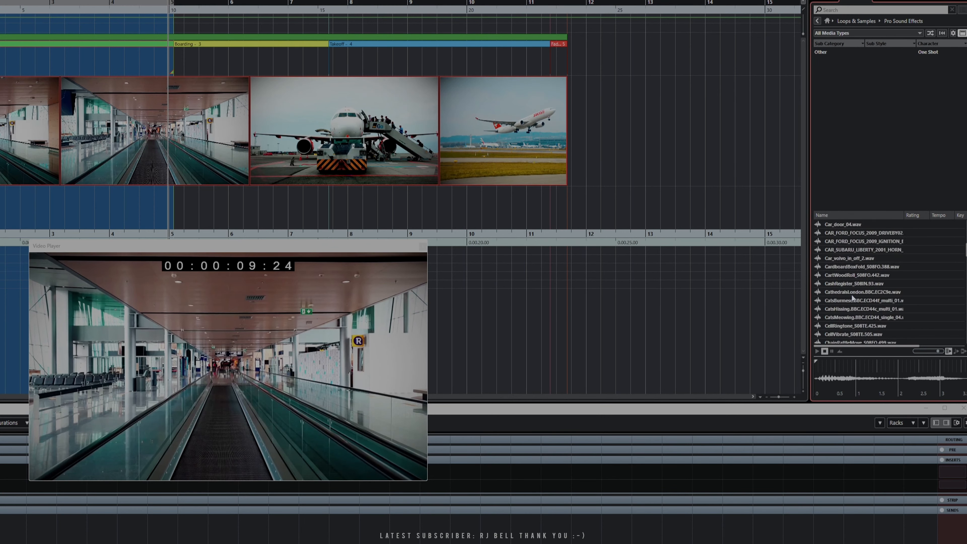
{"action": "scroll", "coordinate": [852, 298], "scroll_direction": "up", "scroll_amount": 10}
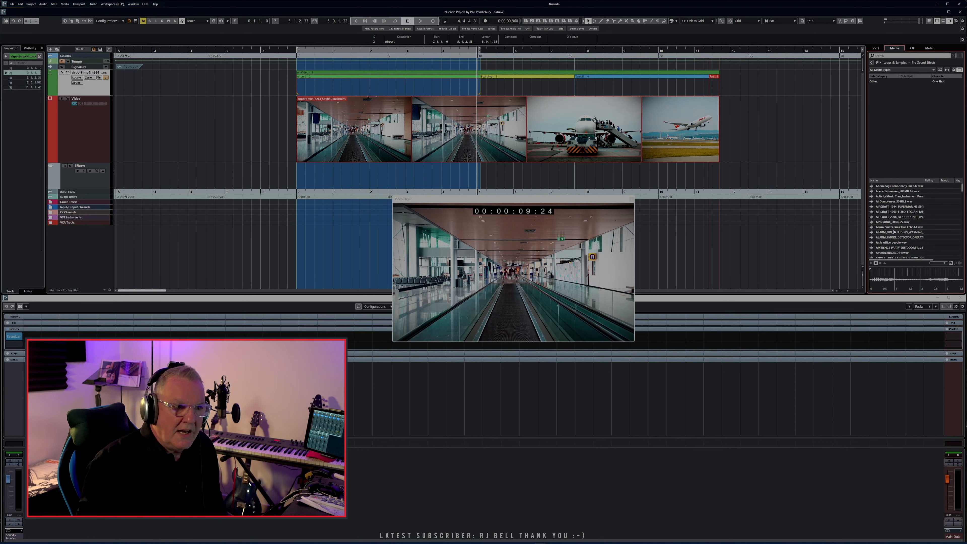
{"action": "left_click", "coordinate": [889, 223]}
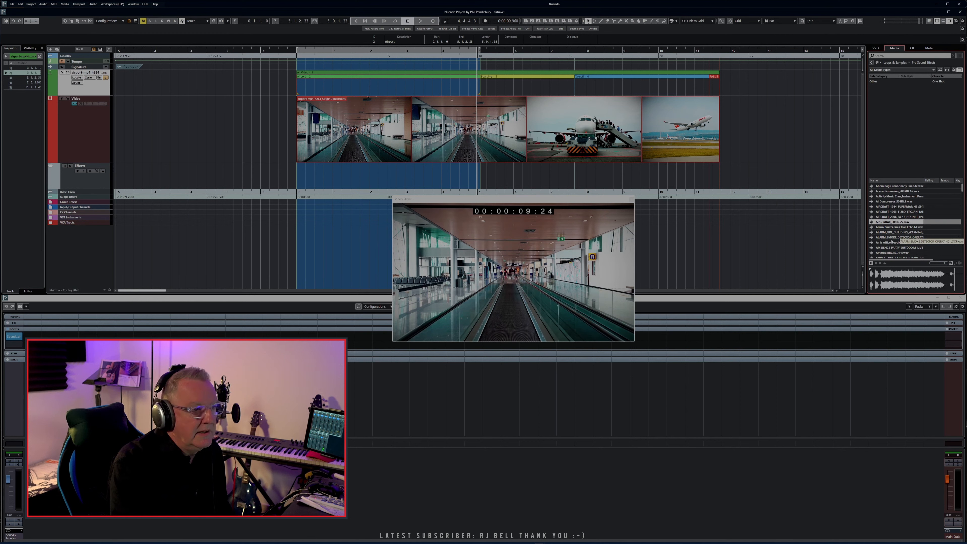
Audition the basketball, baby talk, bicycle pedal and electronic beep sounds further down the Pro Sound Effects list
{"action": "scroll", "coordinate": [892, 241], "scroll_direction": "down", "scroll_amount": 2}
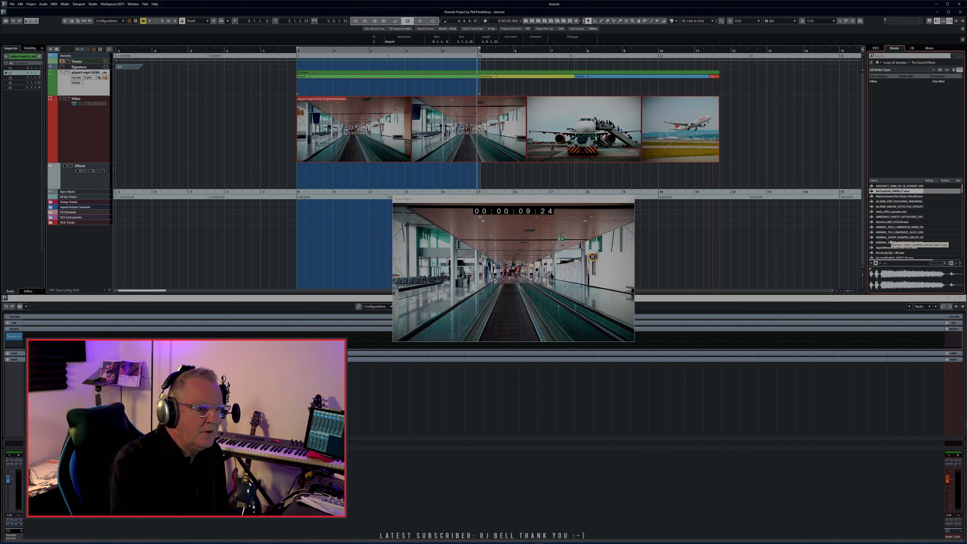
{"action": "scroll", "coordinate": [884, 241], "scroll_direction": "down", "scroll_amount": 5}
{"action": "left_click", "coordinate": [889, 237]}
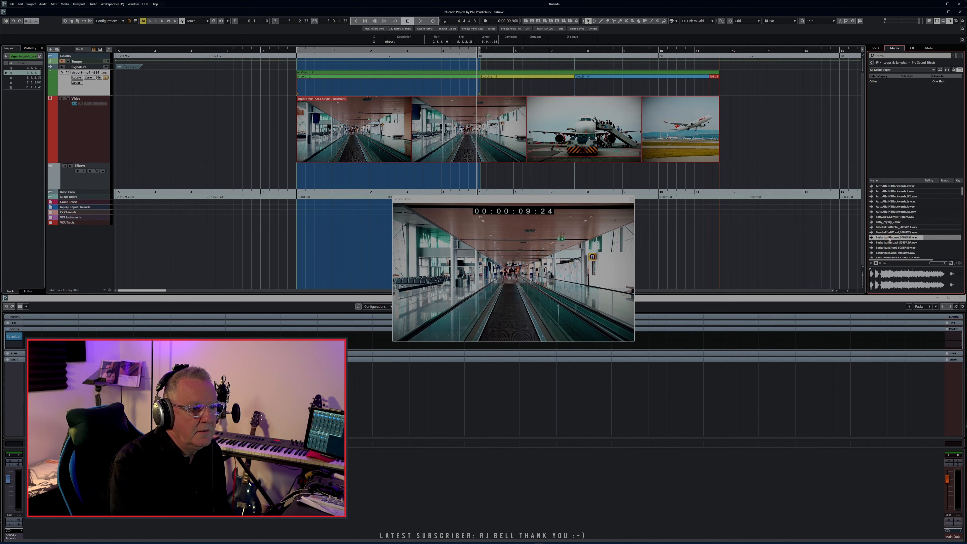
{"action": "left_click", "coordinate": [889, 218]}
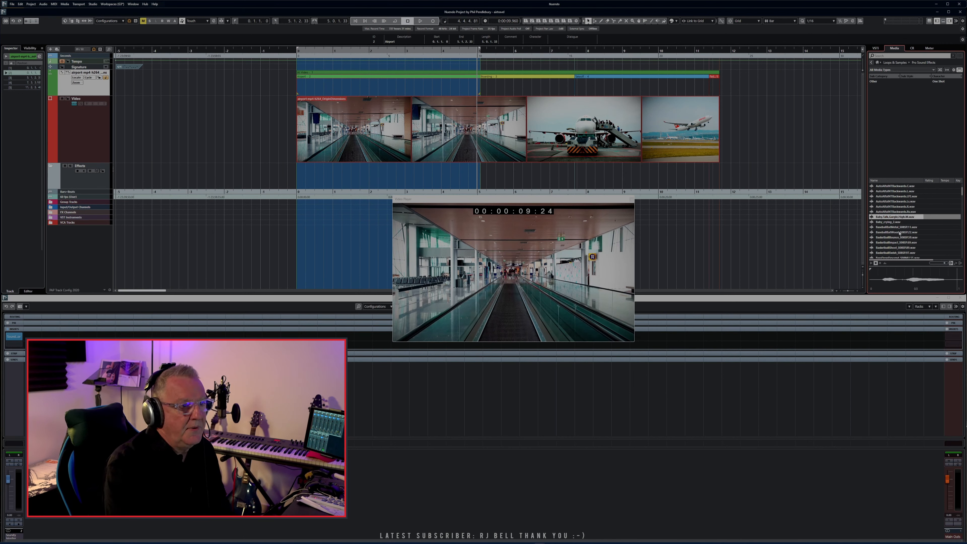
{"action": "scroll", "coordinate": [894, 251], "scroll_direction": "down", "scroll_amount": 5}
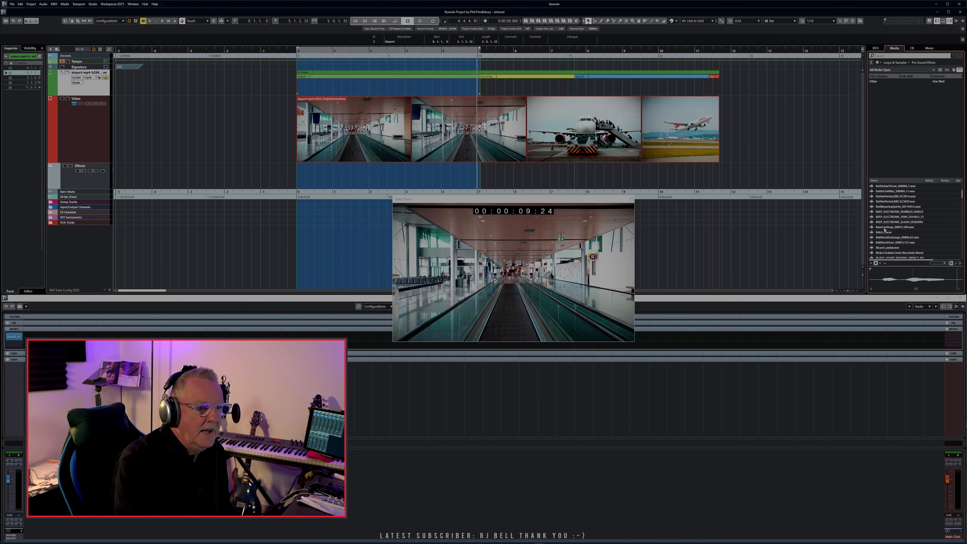
{"action": "left_click", "coordinate": [882, 248]}
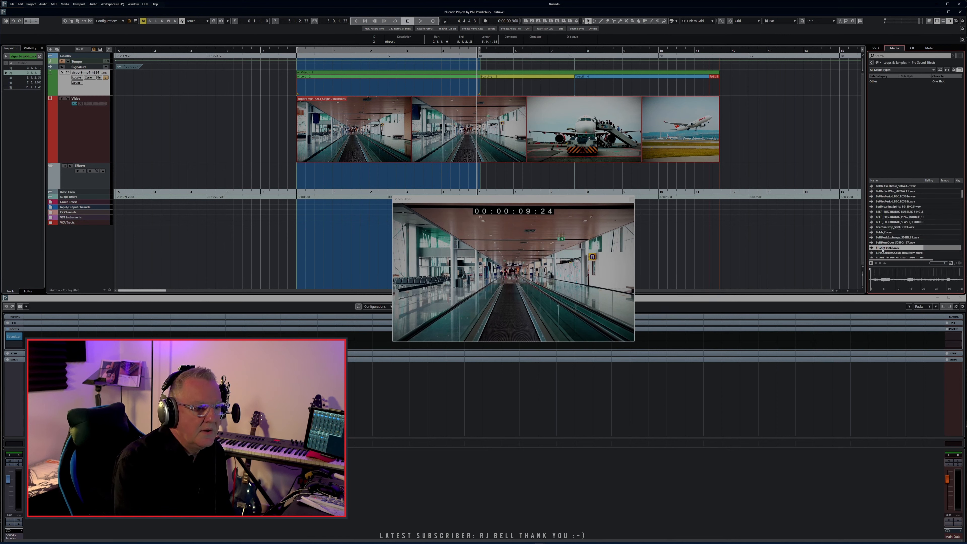
{"action": "left_click", "coordinate": [884, 223]}
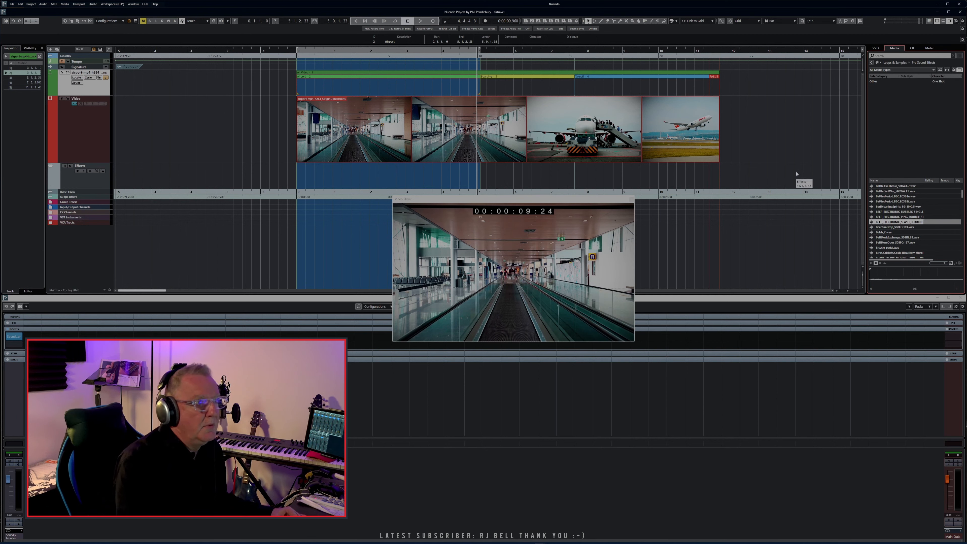
Find the elevator recordings in the Pro Sound Effects list and audition both of them
{"action": "scroll", "coordinate": [890, 228], "scroll_direction": "down", "scroll_amount": 8}
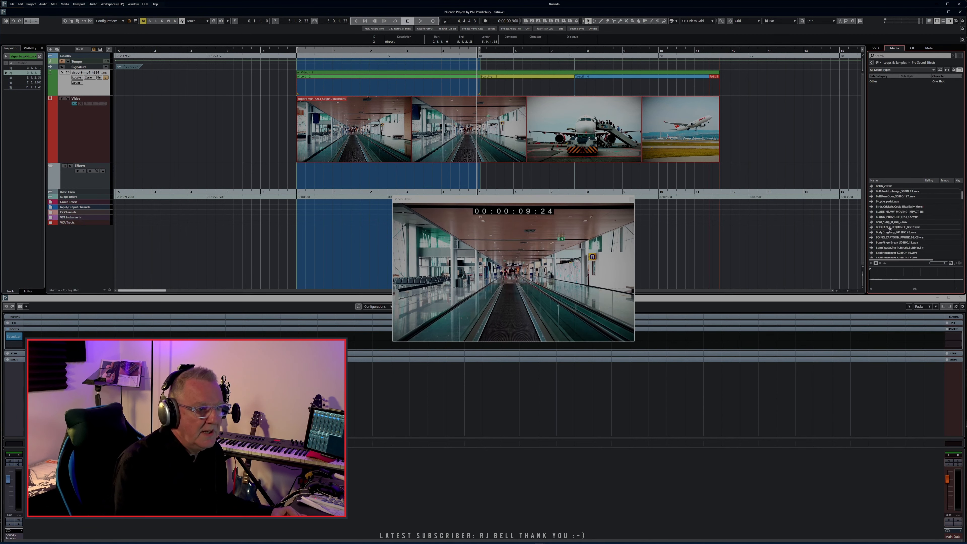
{"action": "scroll", "coordinate": [889, 229], "scroll_direction": "down", "scroll_amount": 12}
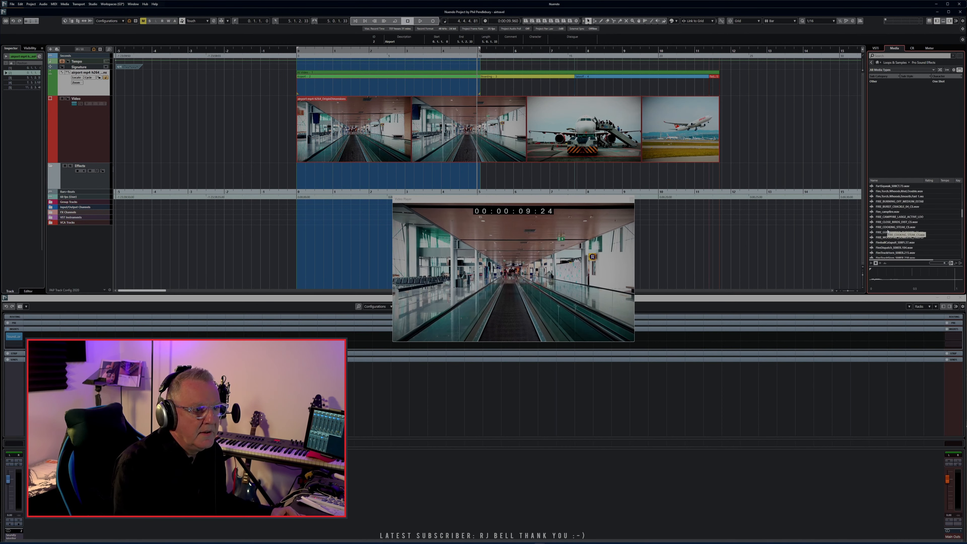
{"action": "scroll", "coordinate": [886, 229], "scroll_direction": "up", "scroll_amount": 3}
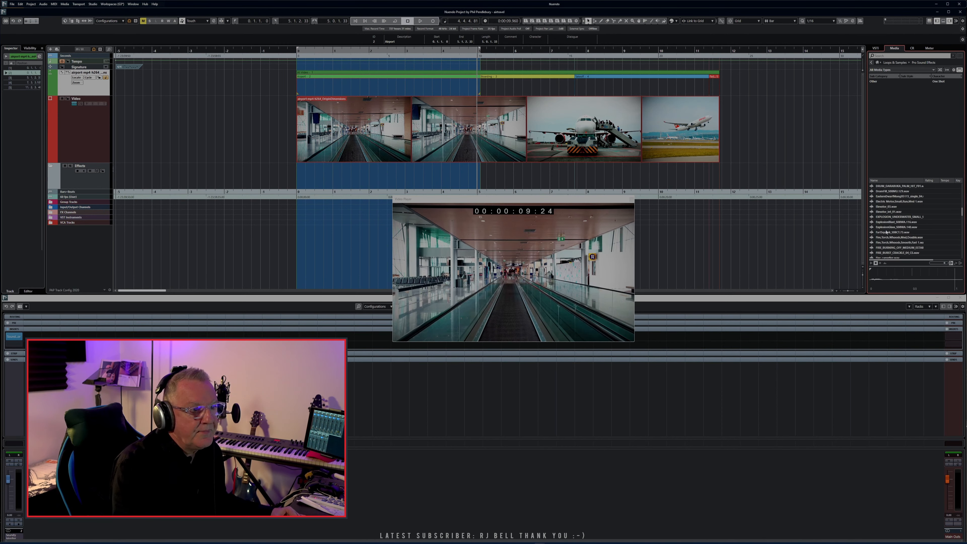
{"action": "left_click", "coordinate": [885, 207]}
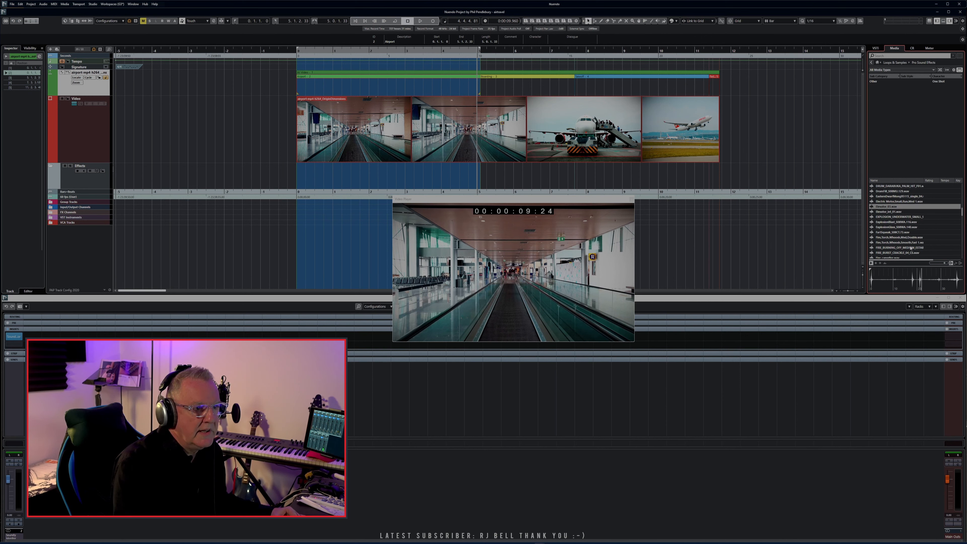
{"action": "key", "text": "Down"}
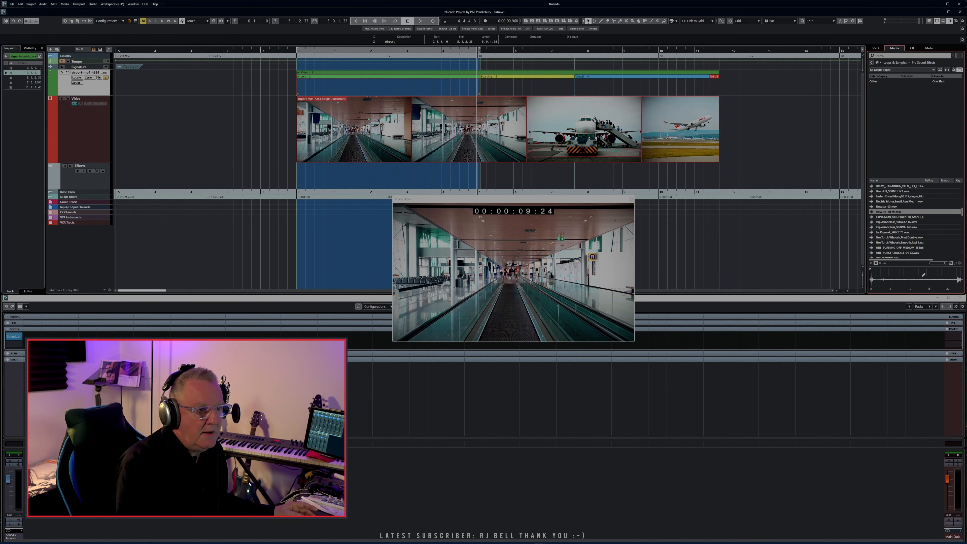
Audition Elevator_int_01.wav from several different points of its preview waveform
{"action": "left_click_drag", "start_coordinate": [885, 274], "coordinate": [895, 271]}
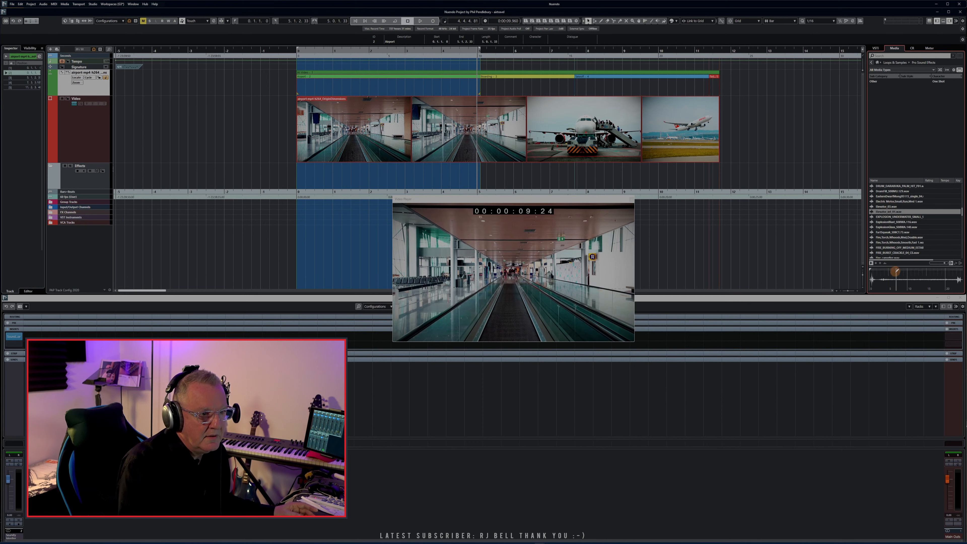
{"action": "left_click", "coordinate": [875, 270]}
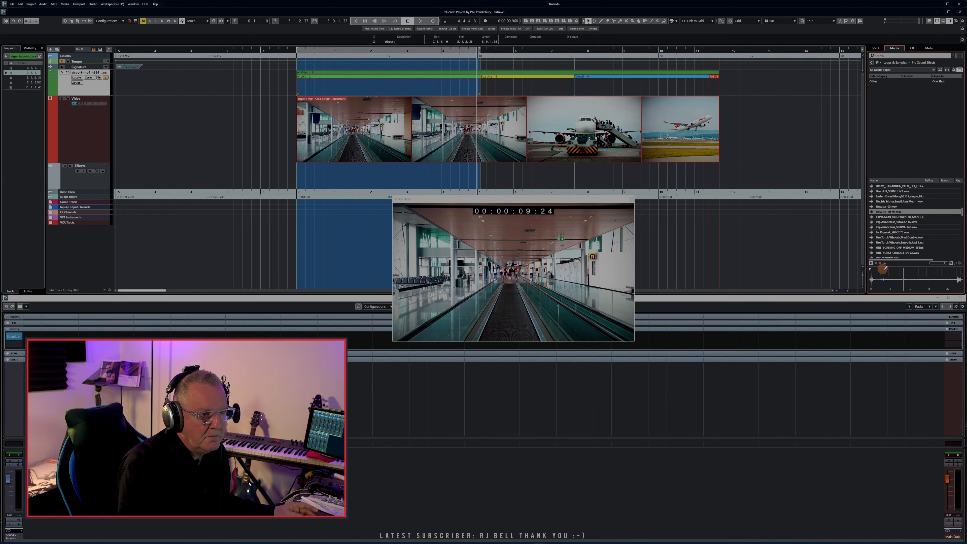
{"action": "left_click", "coordinate": [877, 269]}
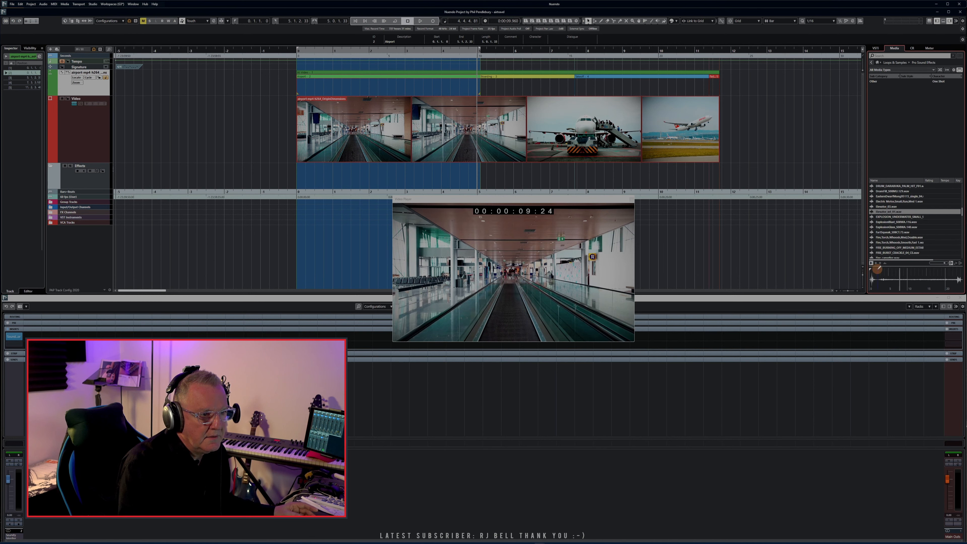
{"action": "left_click", "coordinate": [908, 272]}
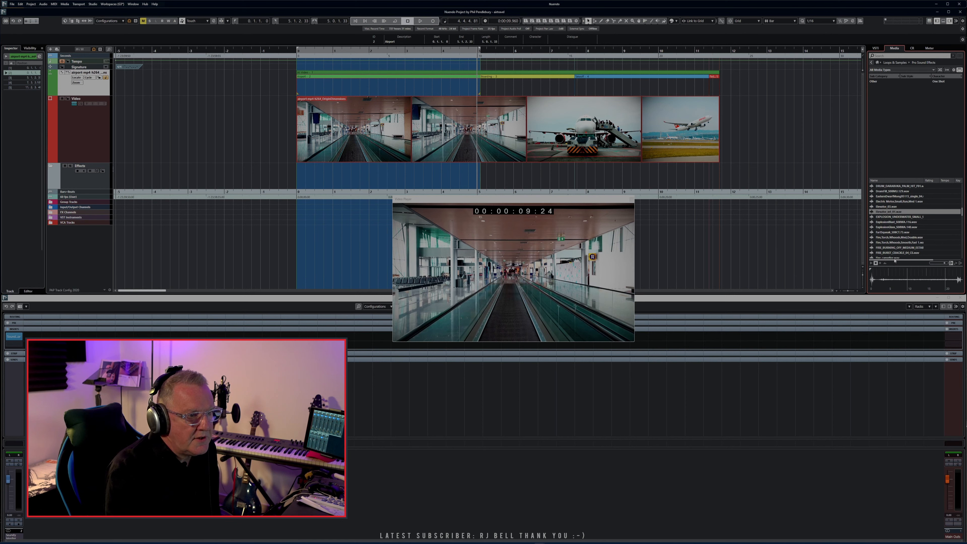
Place Elevator_int_01.wav on a new audio track near the start of the video and move the track into the Effects folder
{"action": "left_click", "coordinate": [889, 212]}
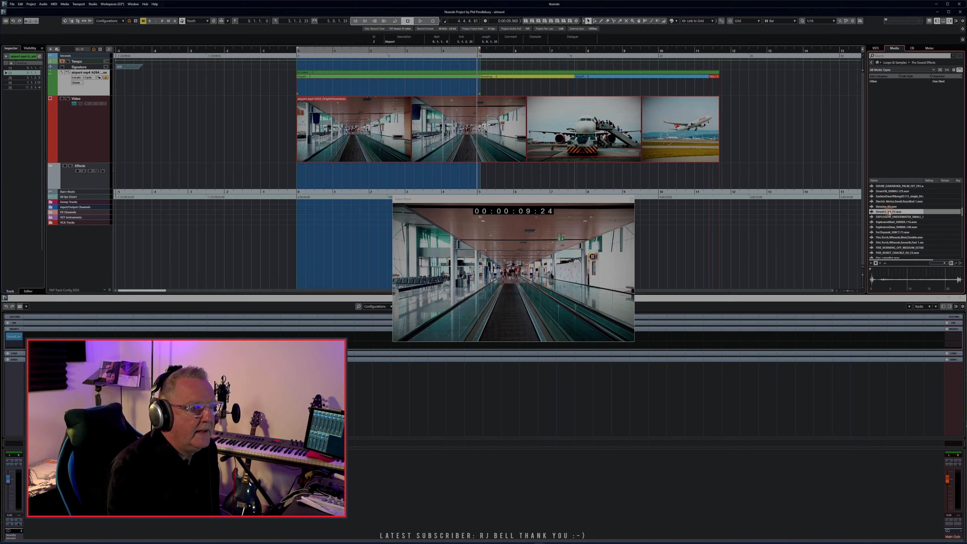
{"action": "left_click_drag", "start_coordinate": [595, 187], "coordinate": [298, 238]}
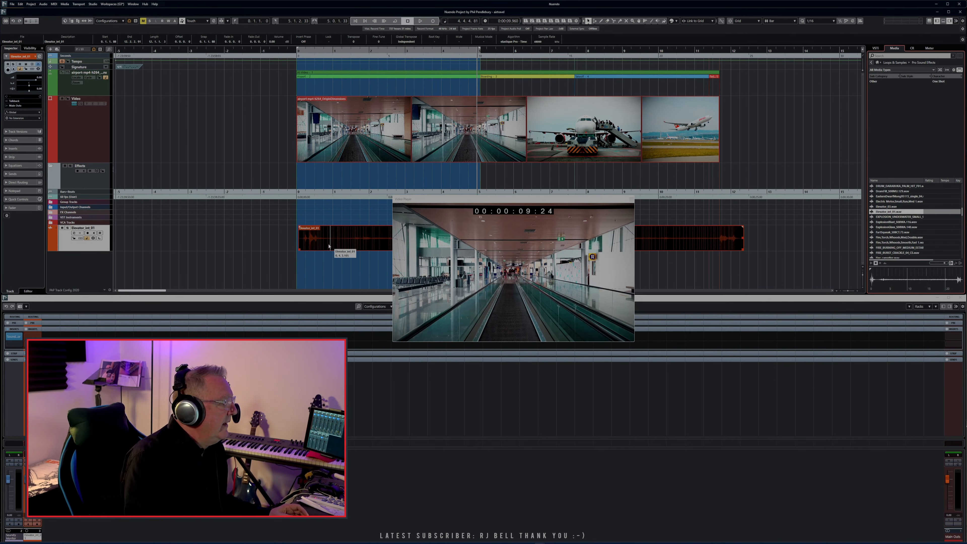
{"action": "left_click", "coordinate": [76, 182]}
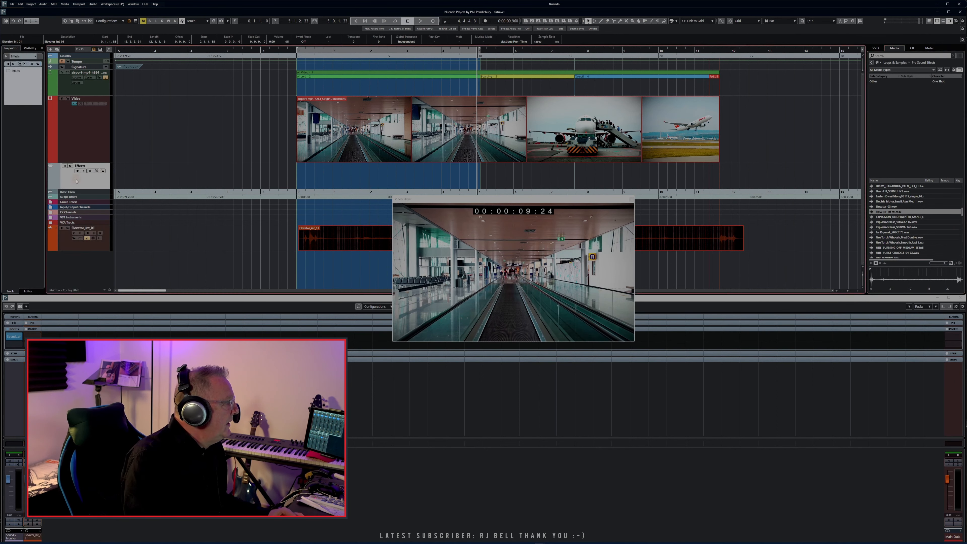
{"action": "left_click", "coordinate": [79, 241]}
{"action": "left_click_drag", "start_coordinate": [77, 182], "coordinate": [76, 183]}
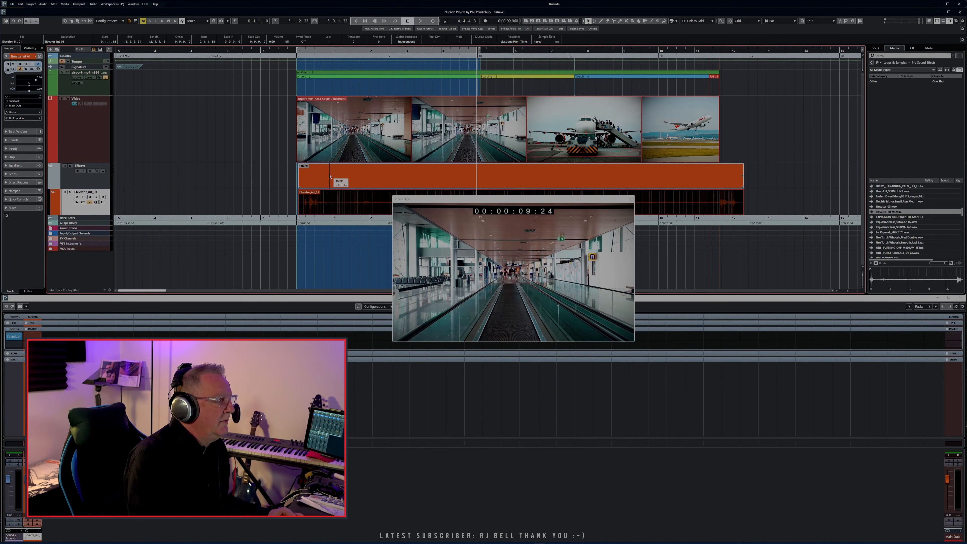
Move the Video Player below the Effects tracks and close the extra MixConsole window after opening it
{"action": "left_click", "coordinate": [524, 202]}
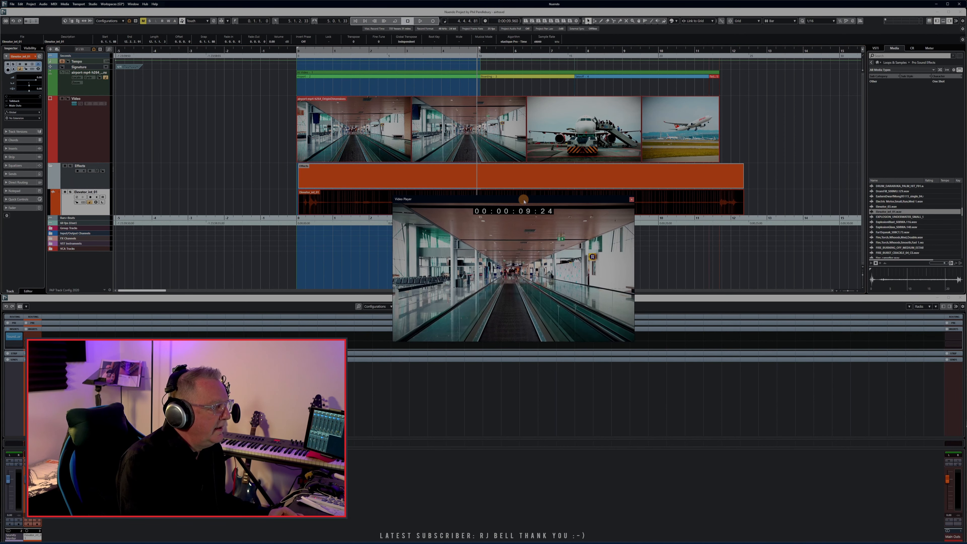
{"action": "left_click_drag", "start_coordinate": [523, 201], "coordinate": [520, 260]}
{"action": "key", "text": "F3"}
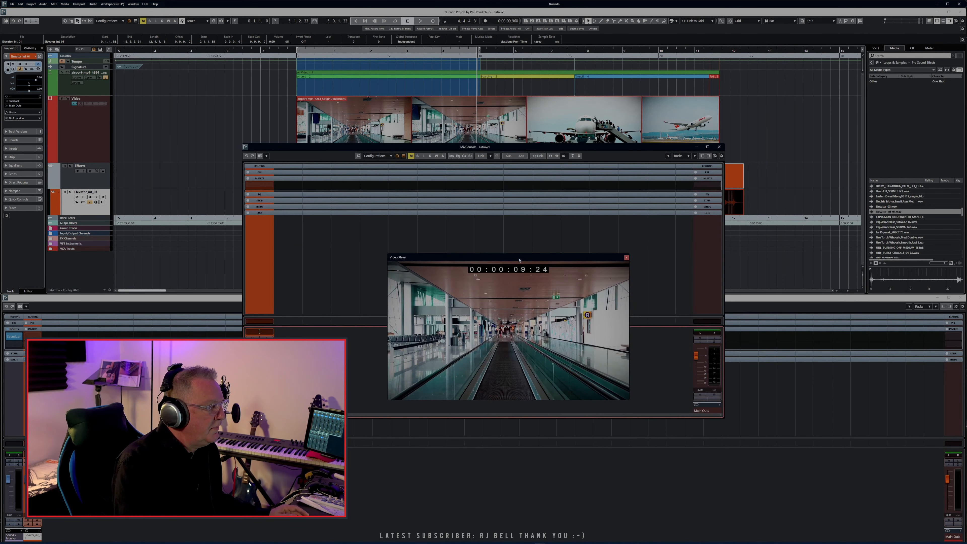
{"action": "mouse_move", "coordinate": [514, 260]}
{"action": "left_mouse_down"}
{"action": "mouse_move", "coordinate": [514, 278]}
{"action": "mouse_move", "coordinate": [514, 148]}
{"action": "mouse_move", "coordinate": [515, 276]}
{"action": "left_mouse_up"}
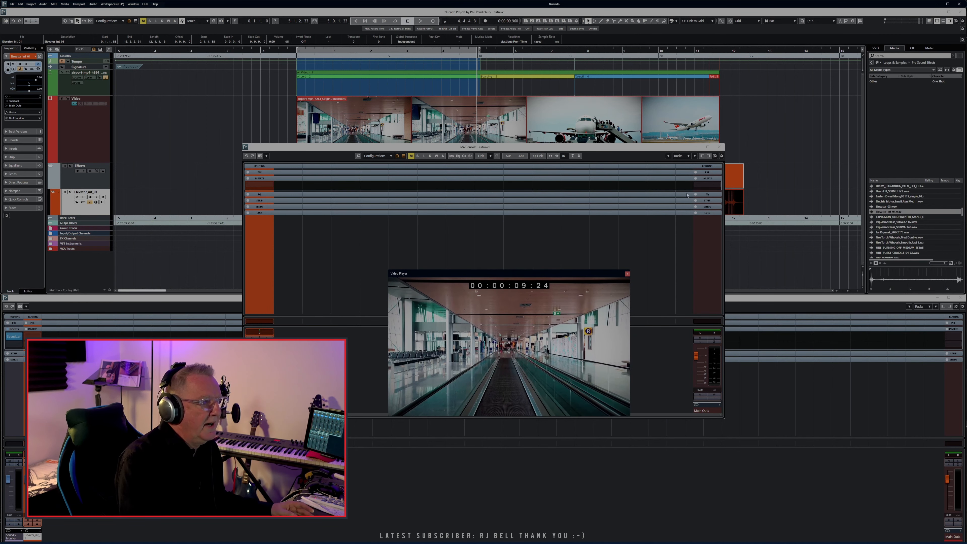
{"action": "left_click", "coordinate": [720, 148]}
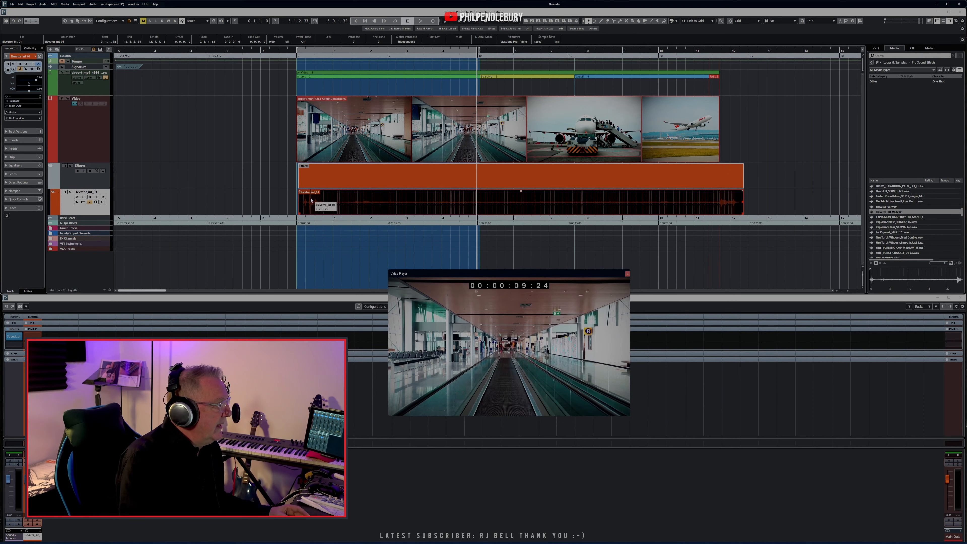
Play the first seconds of the Airport section together with the elevator clip
{"action": "key", "text": "KP_Decimal"}
{"action": "key", "text": "space"}
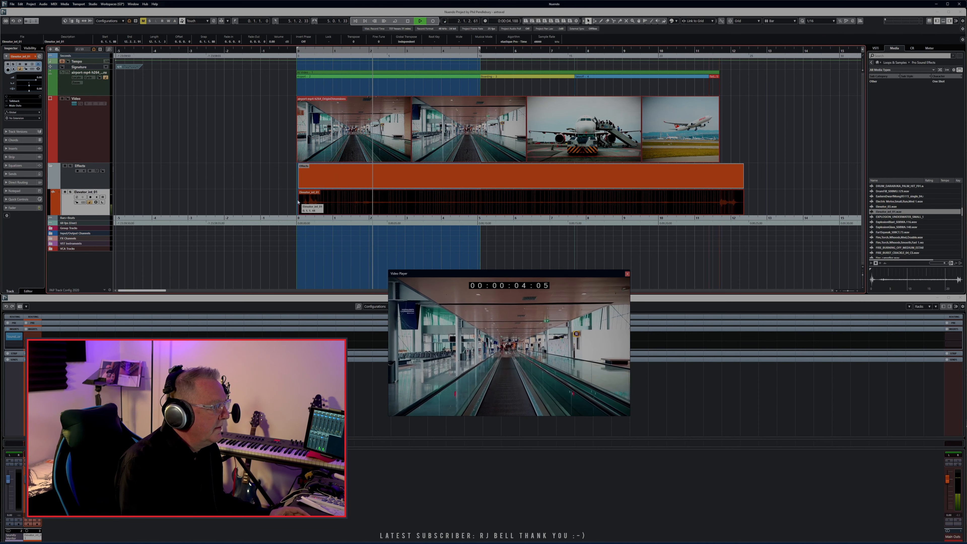
{"action": "key", "text": "space"}
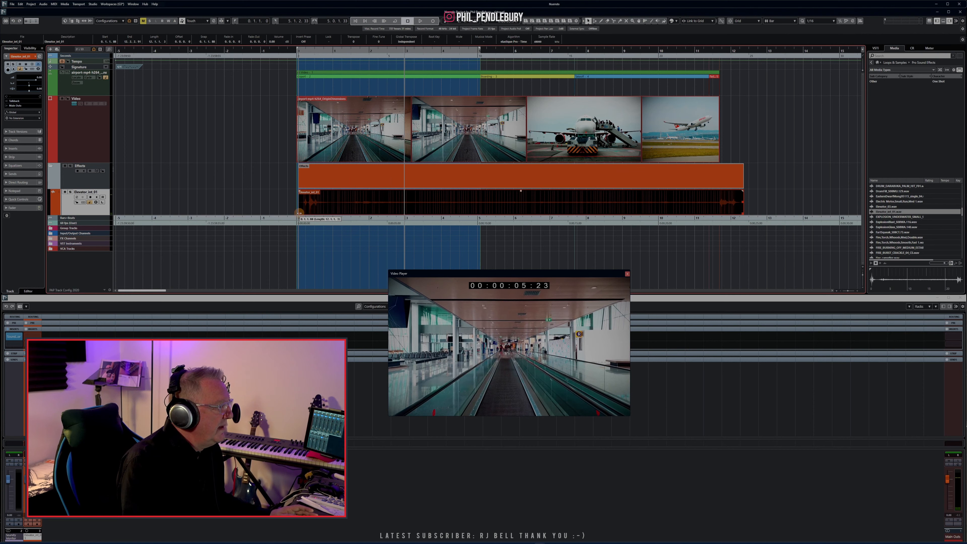
Trim the opening noise off the Elevator_int_01 clip, align it with the project start and play the Airport section again
{"action": "left_click_drag", "start_coordinate": [299, 213], "coordinate": [328, 208]}
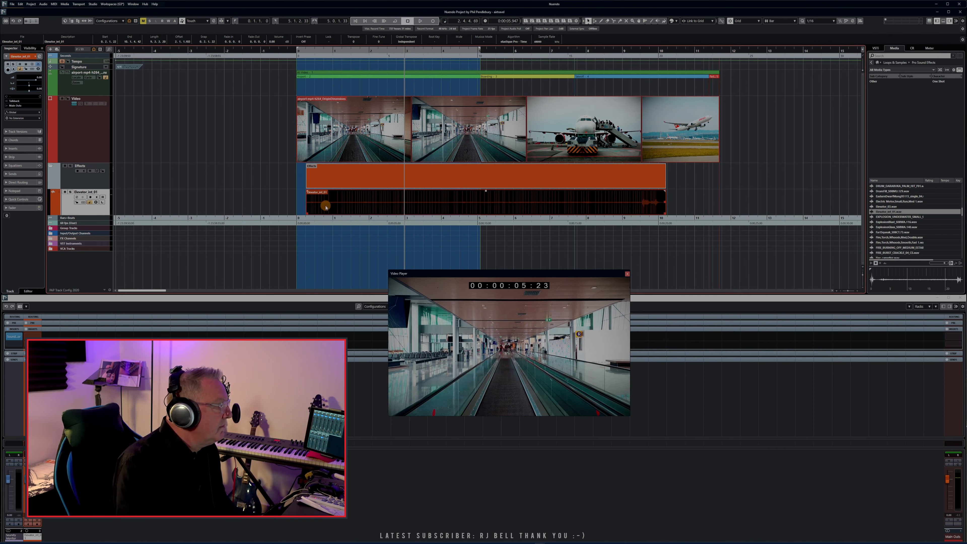
{"action": "key", "text": "ctrl+z"}
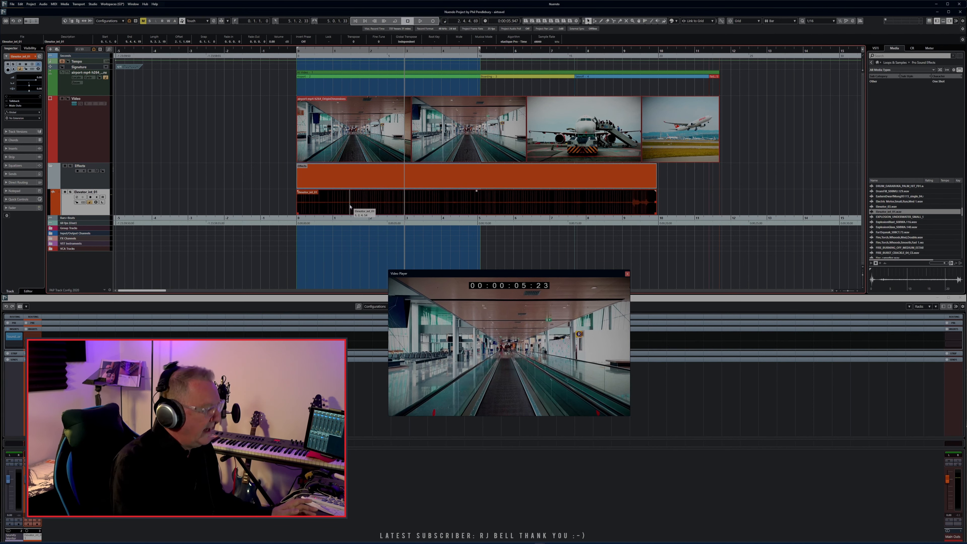
{"action": "key", "text": "Home"}
{"action": "key", "text": "space"}
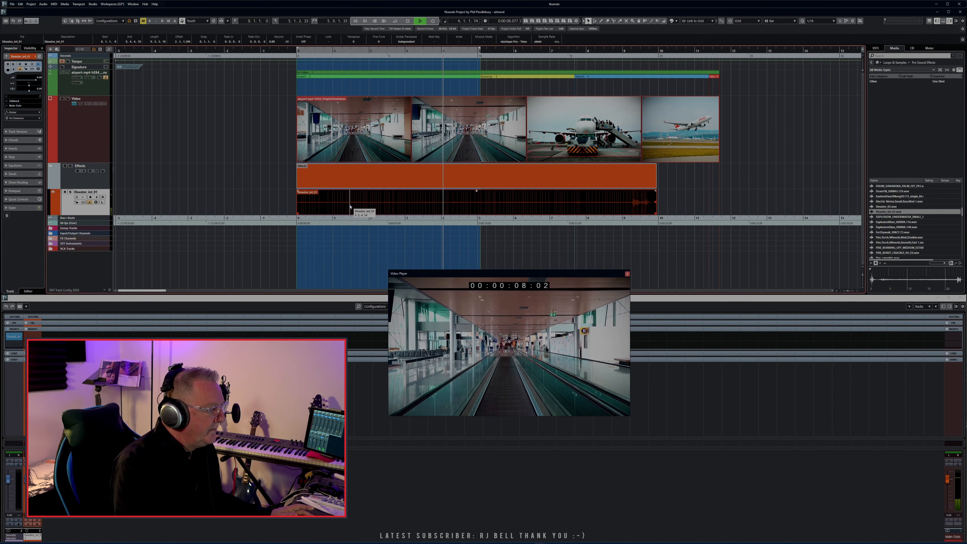
{"action": "key", "text": "space"}
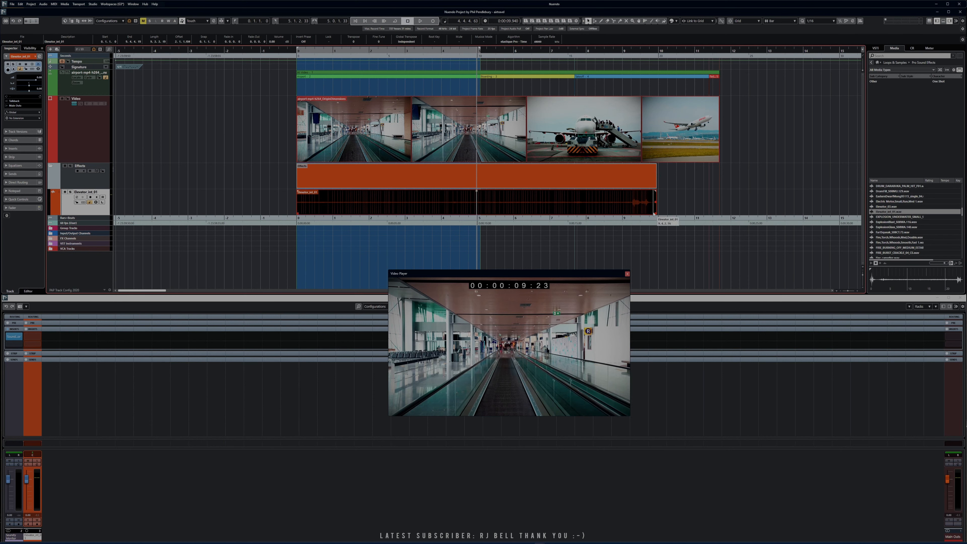
Trim the end of the Elevator_int_01 clip to just past the Airport marker's end and add a short fade-out
{"action": "left_click_drag", "start_coordinate": [656, 212], "coordinate": [474, 214]}
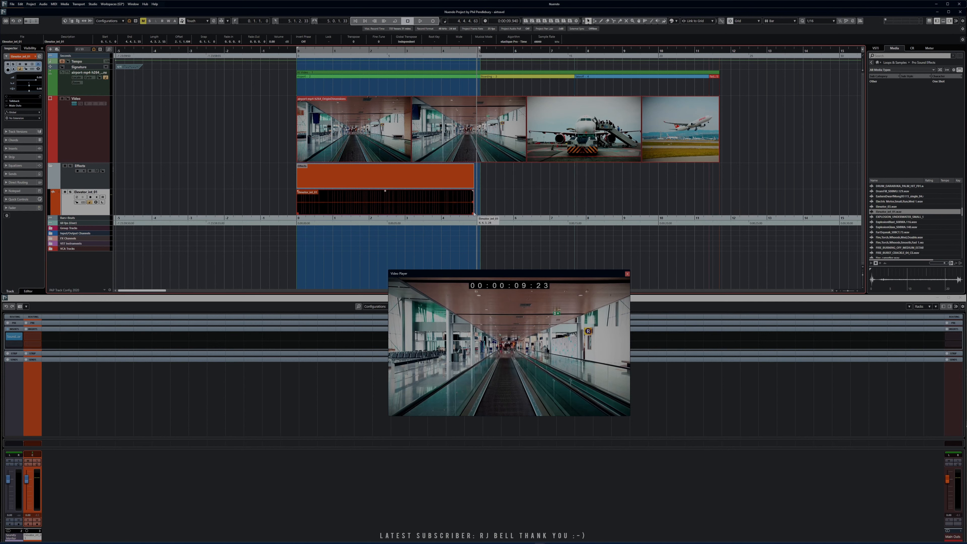
{"action": "left_click", "coordinate": [472, 214]}
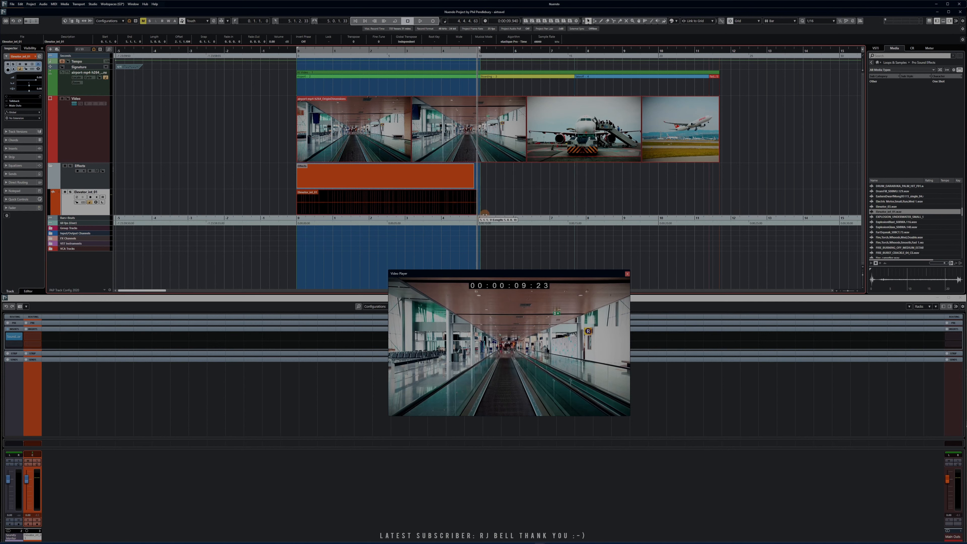
{"action": "left_click_drag", "start_coordinate": [485, 214], "coordinate": [515, 213]}
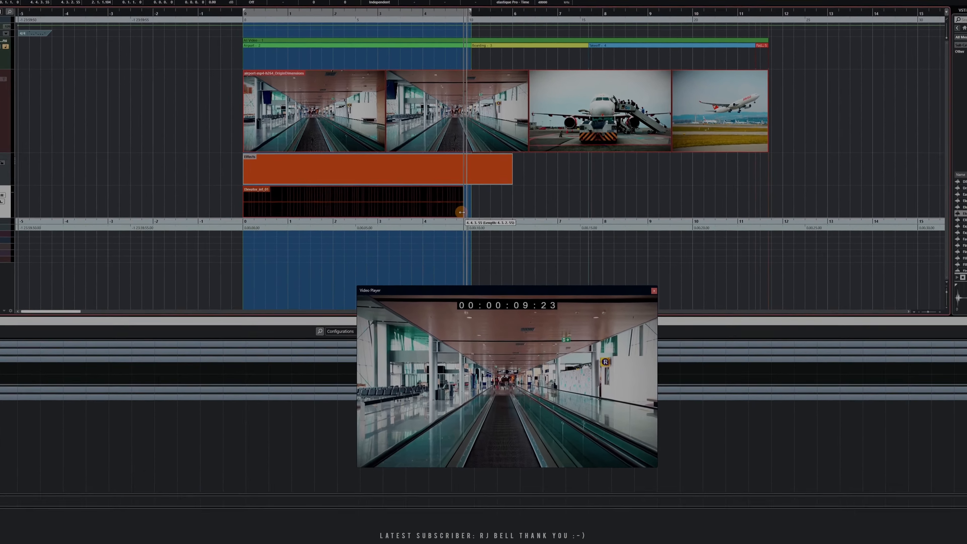
{"action": "left_click_drag", "start_coordinate": [512, 213], "coordinate": [466, 217]}
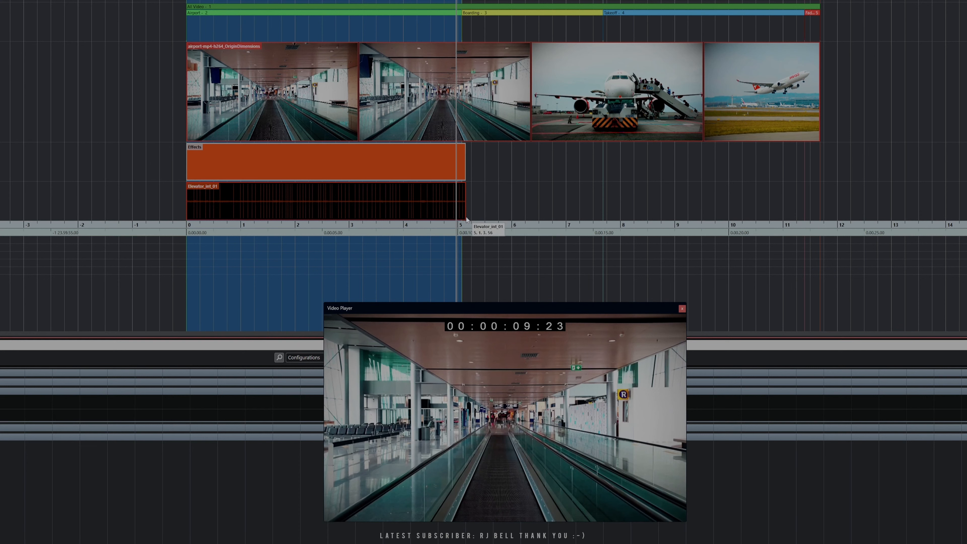
{"action": "left_click_drag", "start_coordinate": [463, 184], "coordinate": [459, 184]}
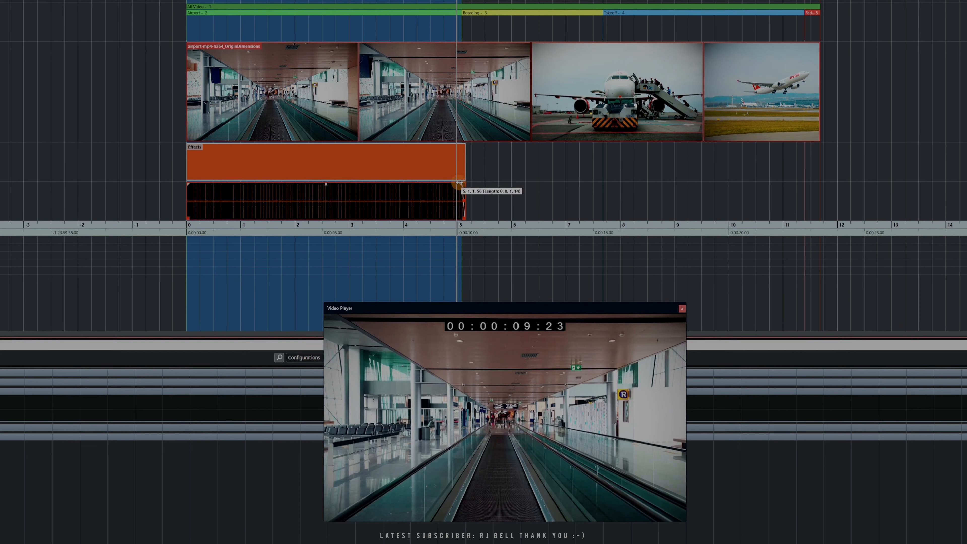
{"action": "left_click_drag", "start_coordinate": [459, 183], "coordinate": [459, 183]}
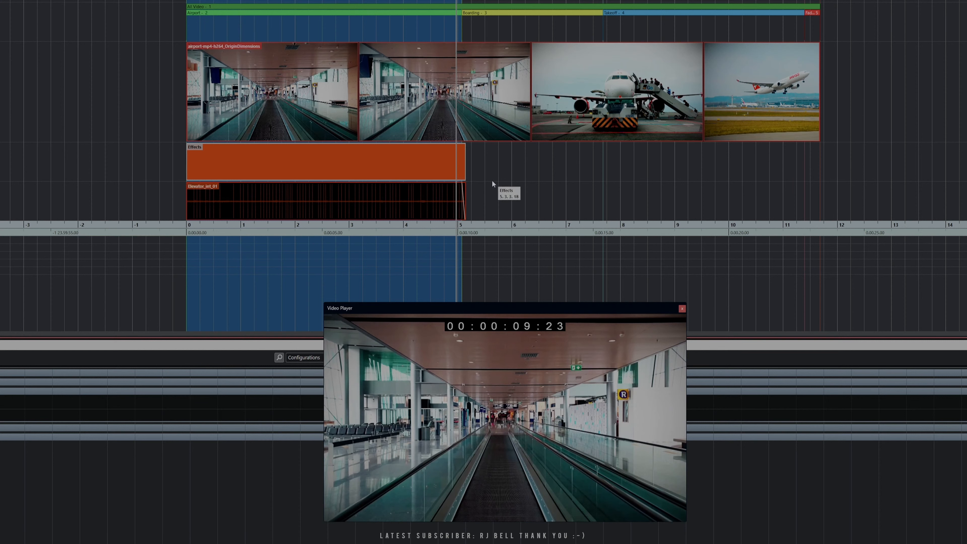
Add a short fade-in to the Elevator_int_01 clip and play the Airport section from the project start
{"action": "left_click_drag", "start_coordinate": [188, 184], "coordinate": [192, 184]}
{"action": "key", "text": "Home"}
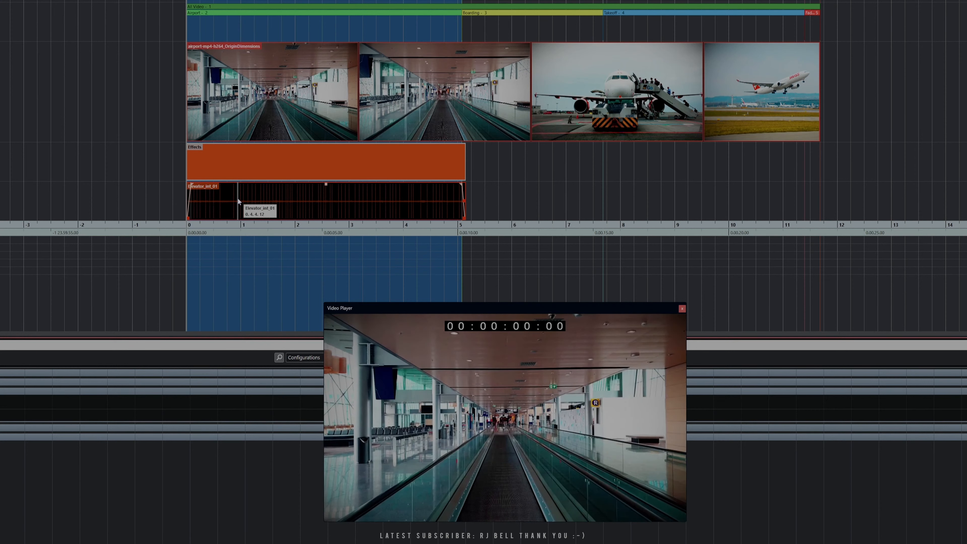
{"action": "key", "text": "space"}
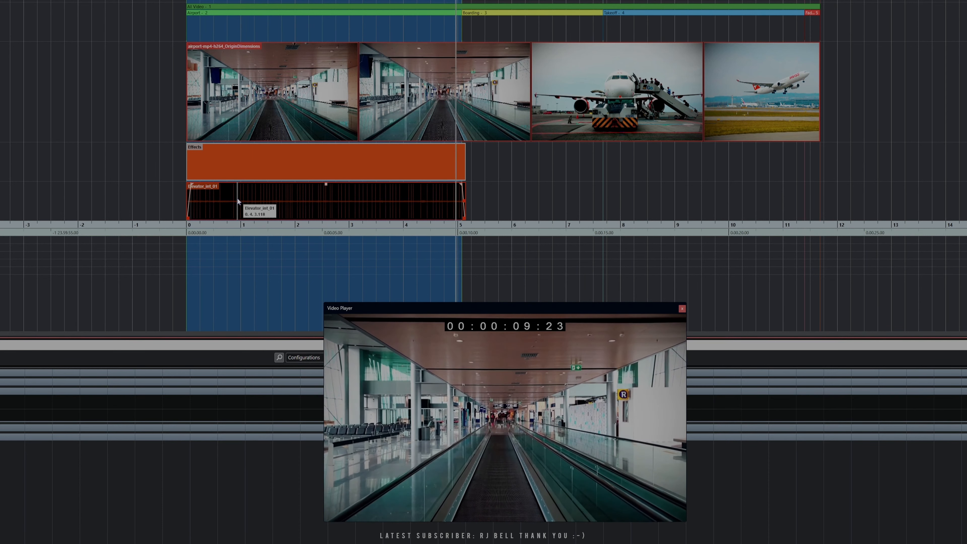
{"action": "key", "text": "space"}
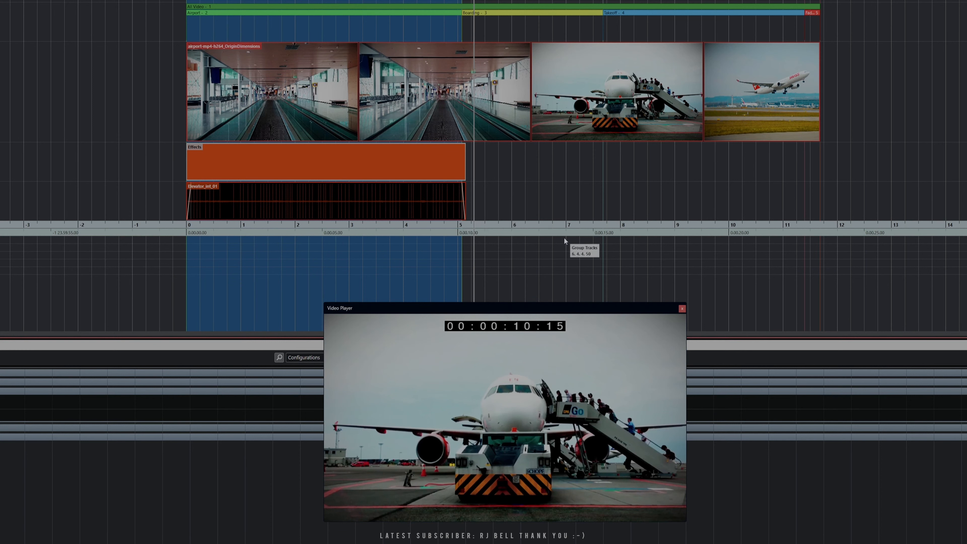
{"action": "key", "text": "Home"}
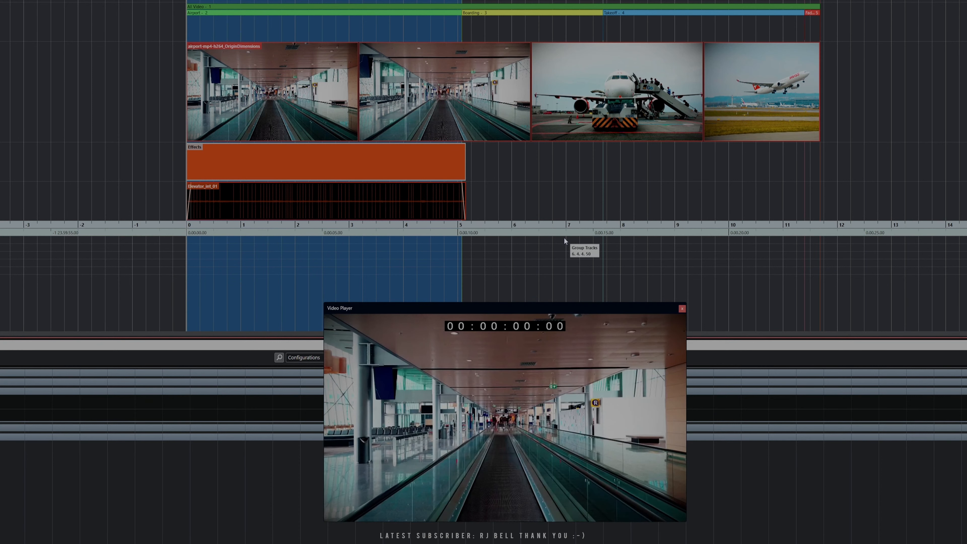
{"action": "key", "text": "space"}
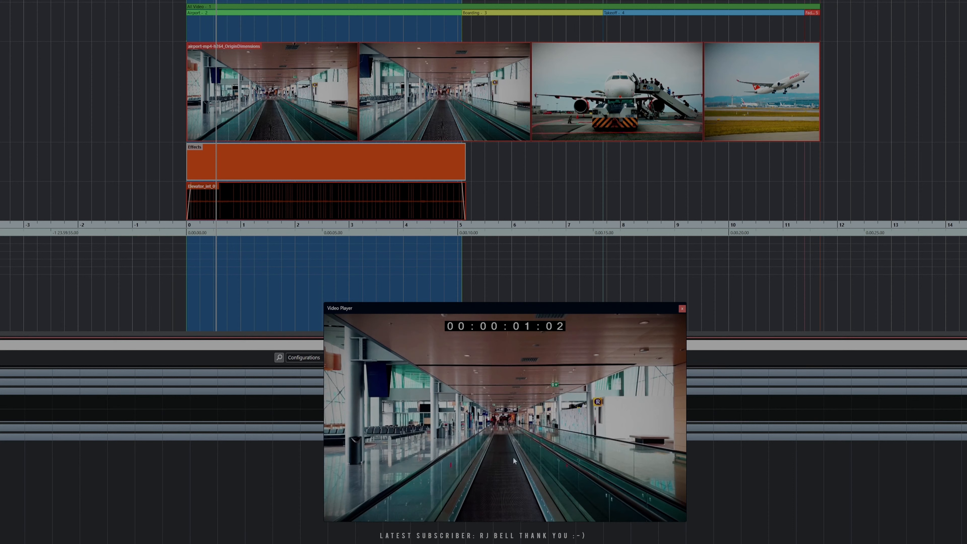
{"action": "key", "text": "space"}
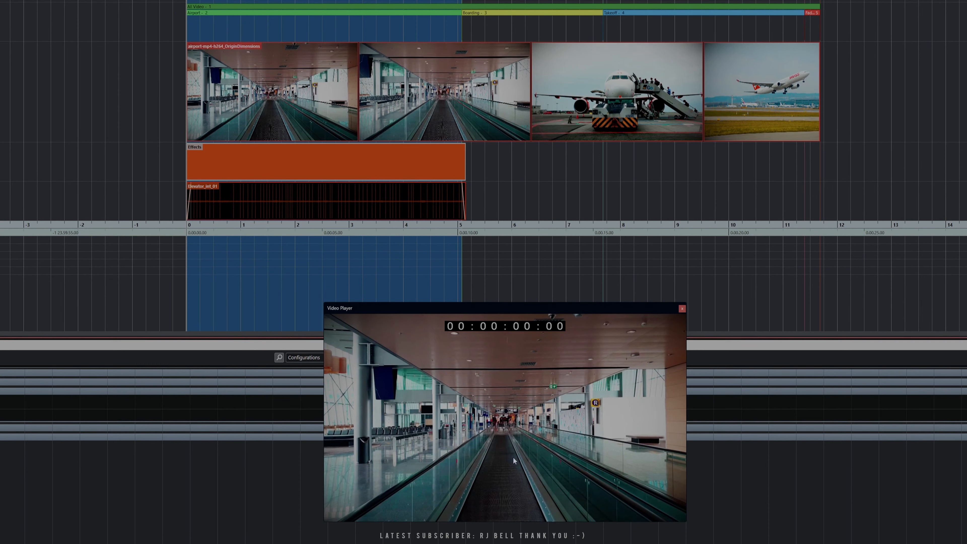
{"action": "key", "text": "space"}
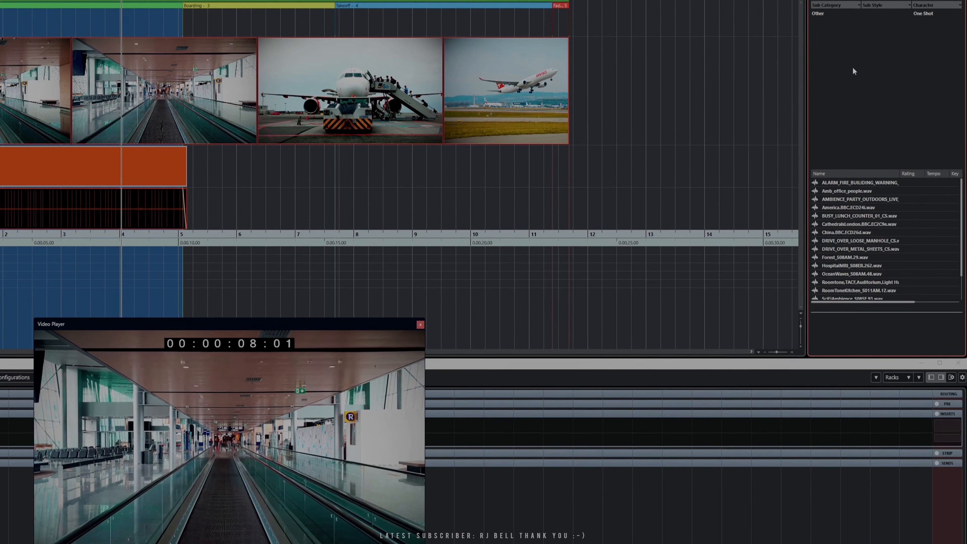
Audition Amb_office_people, the outdoor party ambience, America.BBC.ECD24i and HospitalMRI_S08ER.262 in the sound library as airport background
{"action": "left_click", "coordinate": [839, 192]}
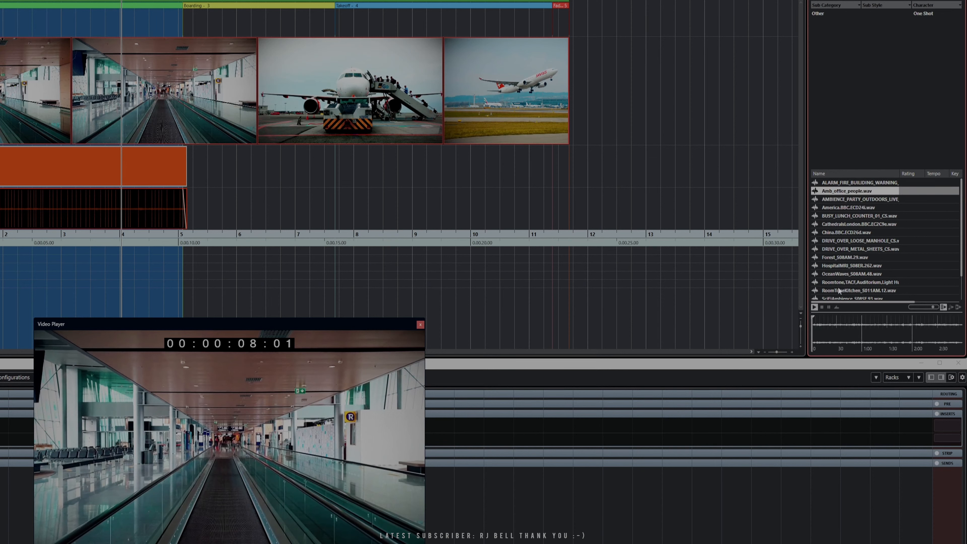
{"action": "left_click", "coordinate": [843, 329]}
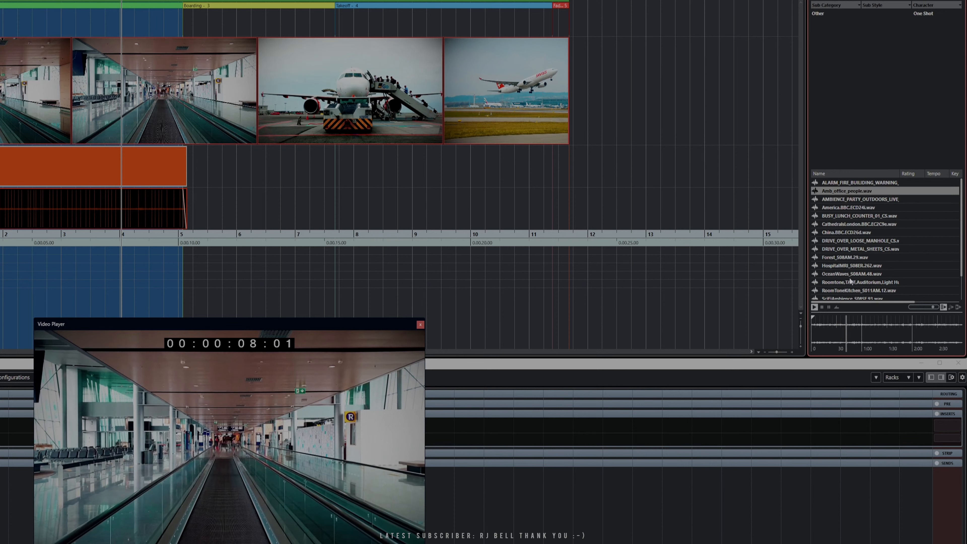
{"action": "left_click", "coordinate": [849, 199]}
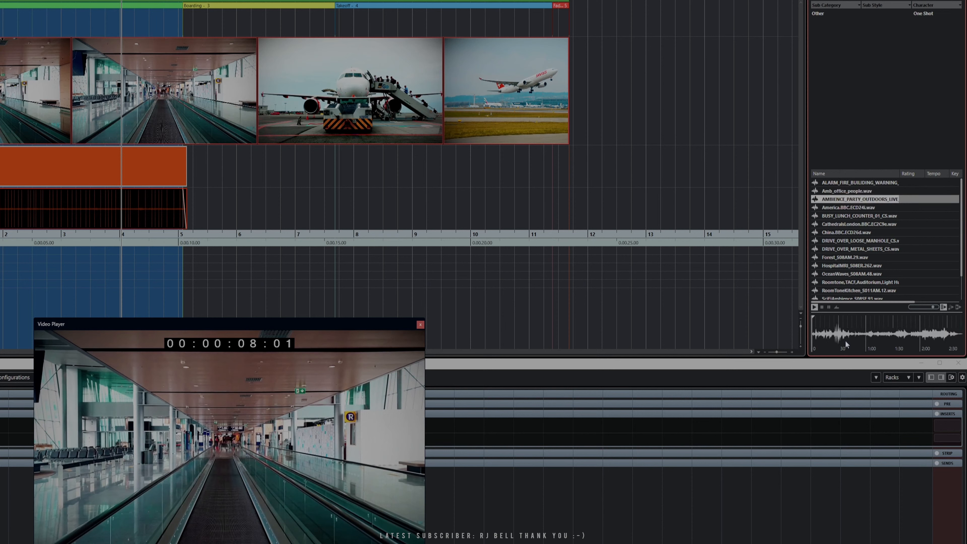
{"action": "left_click", "coordinate": [834, 335]}
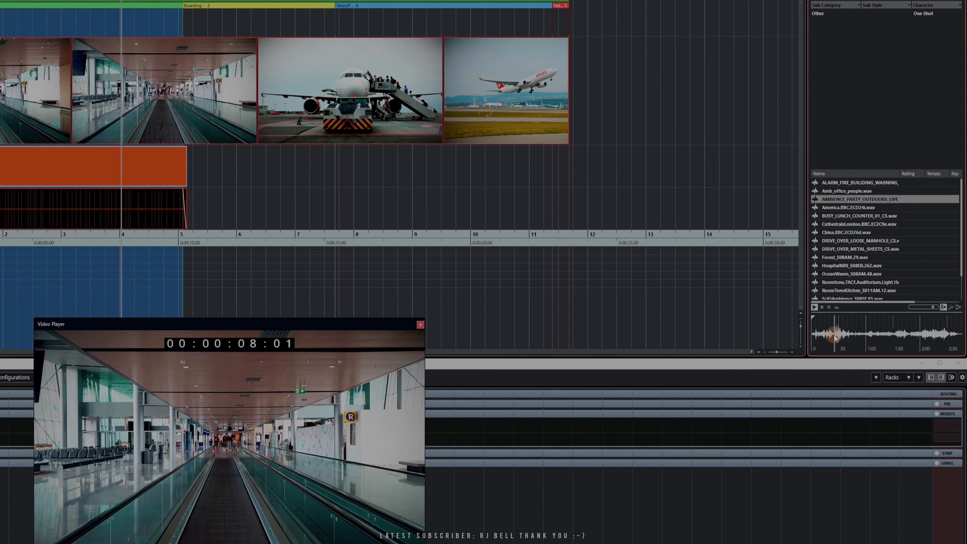
{"action": "left_click", "coordinate": [837, 209]}
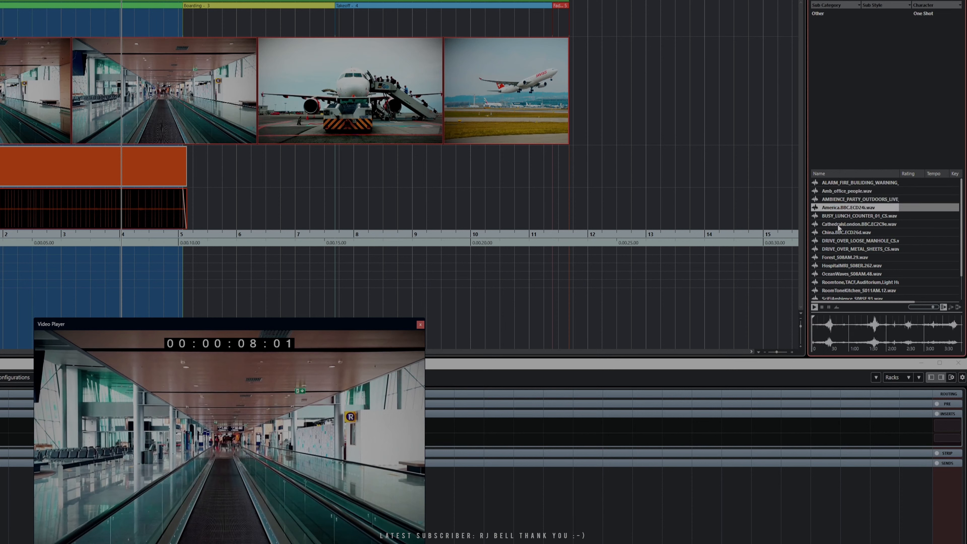
{"action": "left_click", "coordinate": [859, 329]}
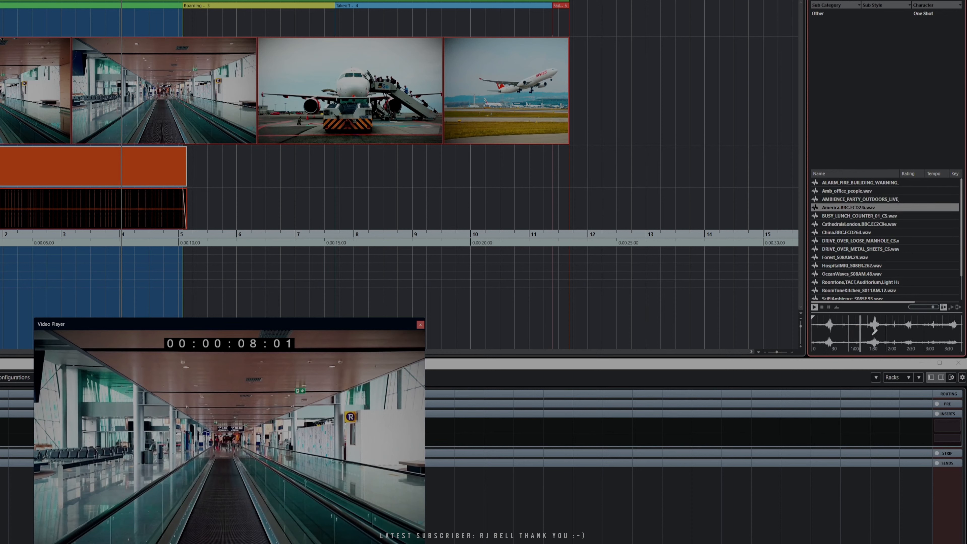
{"action": "left_click", "coordinate": [874, 332]}
{"action": "left_click", "coordinate": [843, 266]}
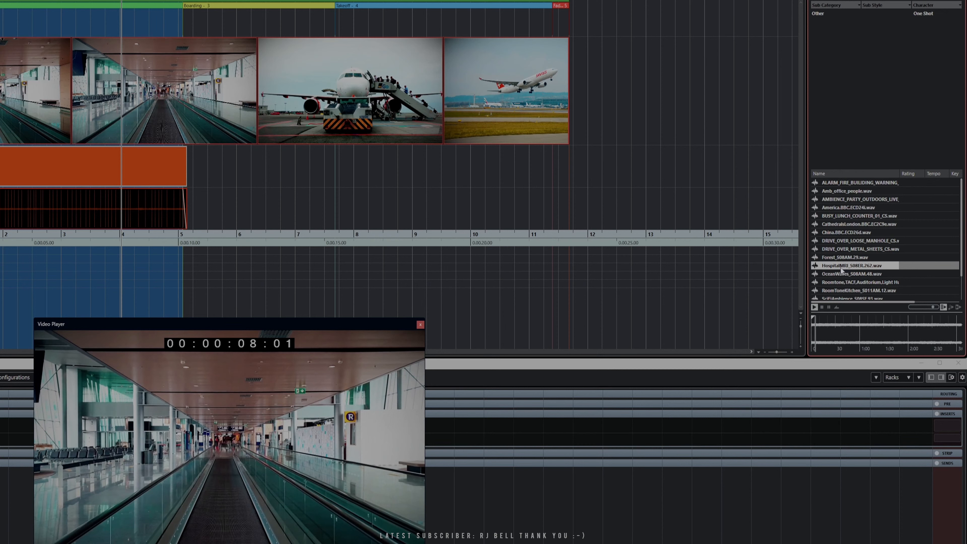
{"action": "key", "text": "space"}
Place Amb_office_people.wav on a new Effects track below the elevator clip at the project start and add a short fade-in
{"action": "left_click", "coordinate": [844, 191]}
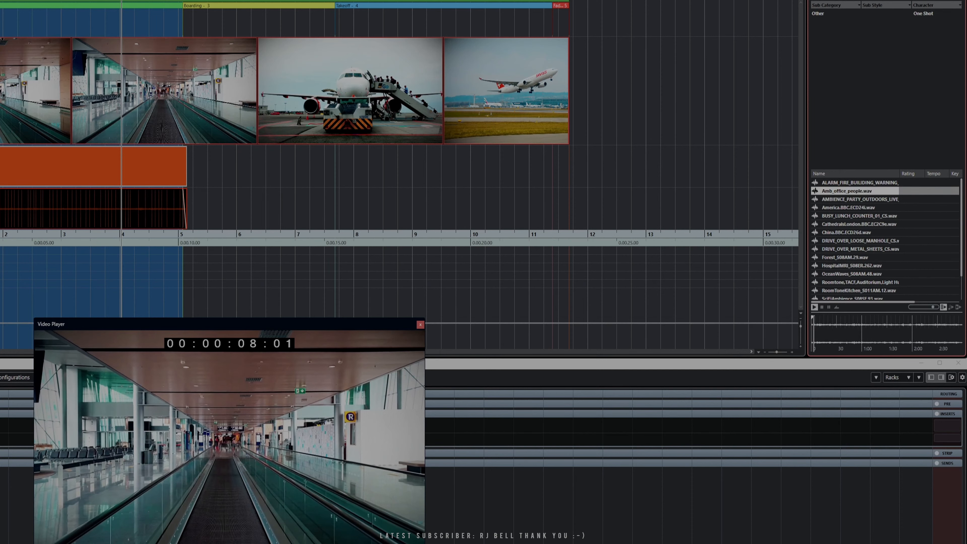
{"action": "left_click_drag", "start_coordinate": [844, 191], "coordinate": [2, 309]}
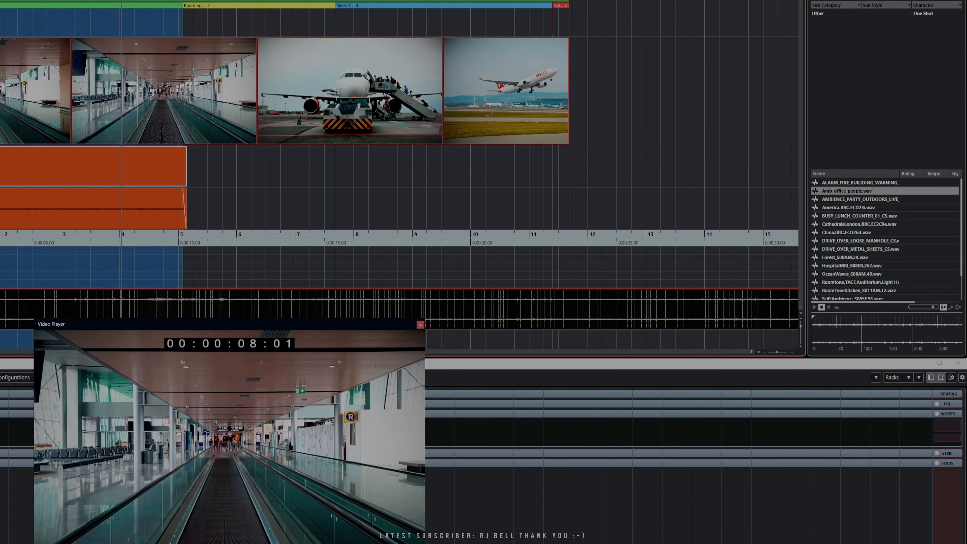
{"action": "left_click_drag", "start_coordinate": [1, 309], "coordinate": [1, 168]}
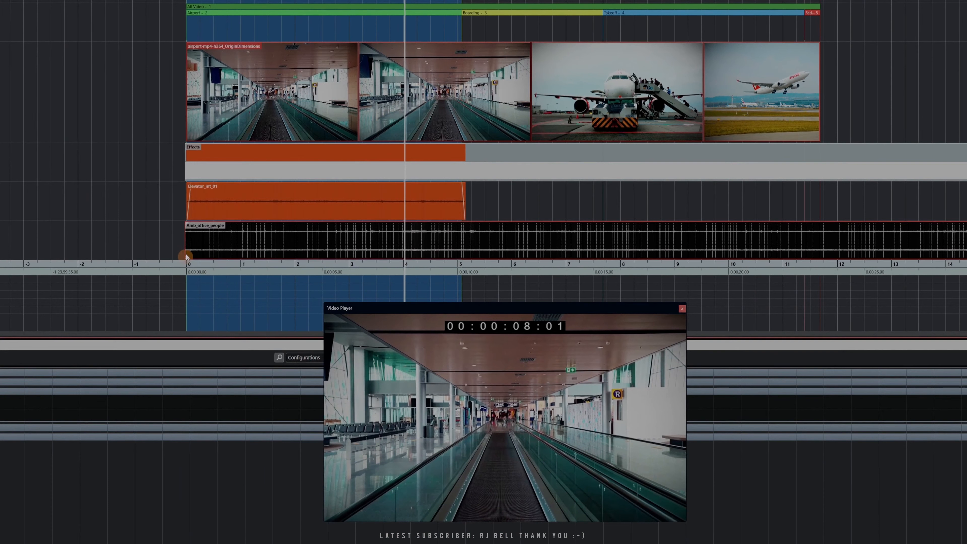
{"action": "left_click_drag", "start_coordinate": [186, 223], "coordinate": [190, 224]}
{"action": "left_click_drag", "start_coordinate": [3, 331], "coordinate": [16, 330]}
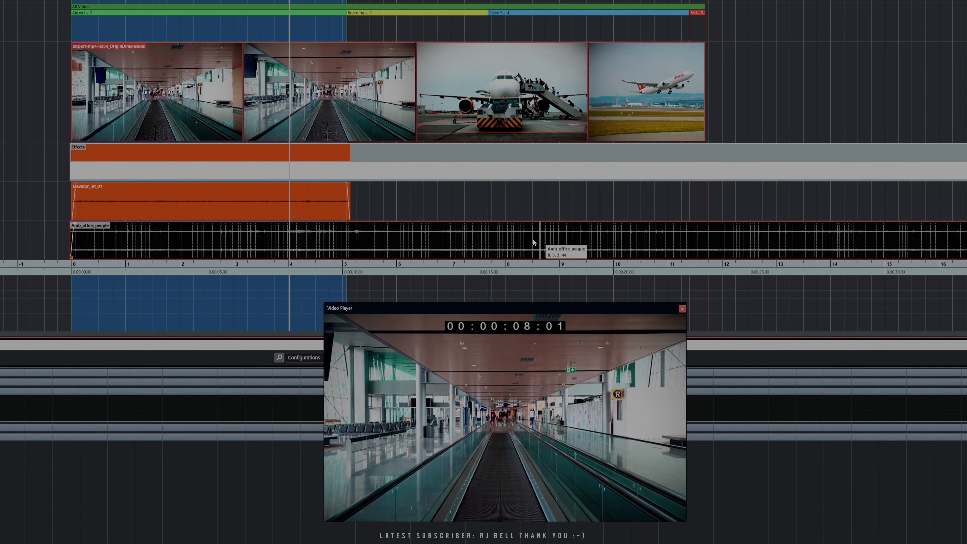
Split the Amb_office_people clip just past the Airport marker's end and delete the remainder
{"action": "right_click", "coordinate": [418, 237]}
{"action": "left_click", "coordinate": [446, 237]}
{"action": "left_click", "coordinate": [381, 246]}
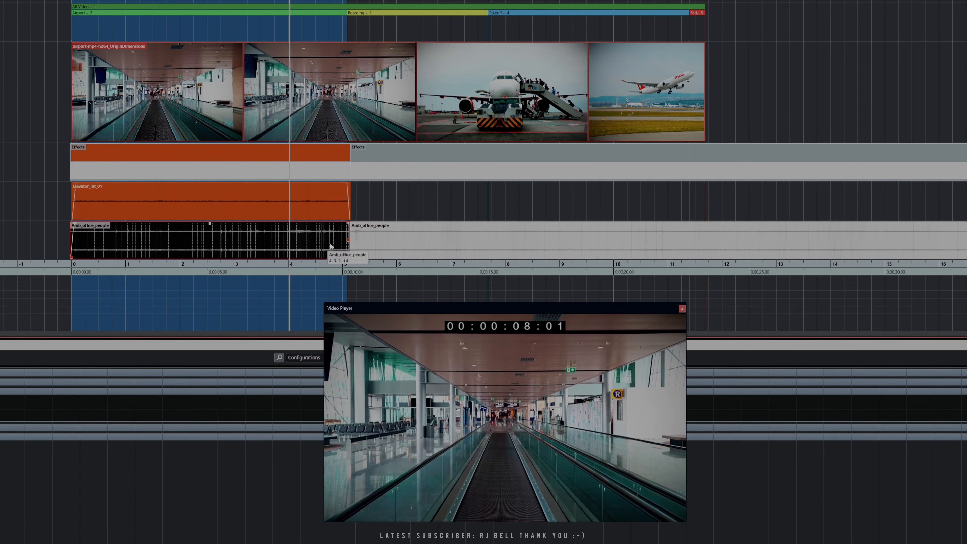
{"action": "key", "text": "Delete"}
{"action": "right_click", "coordinate": [340, 245]}
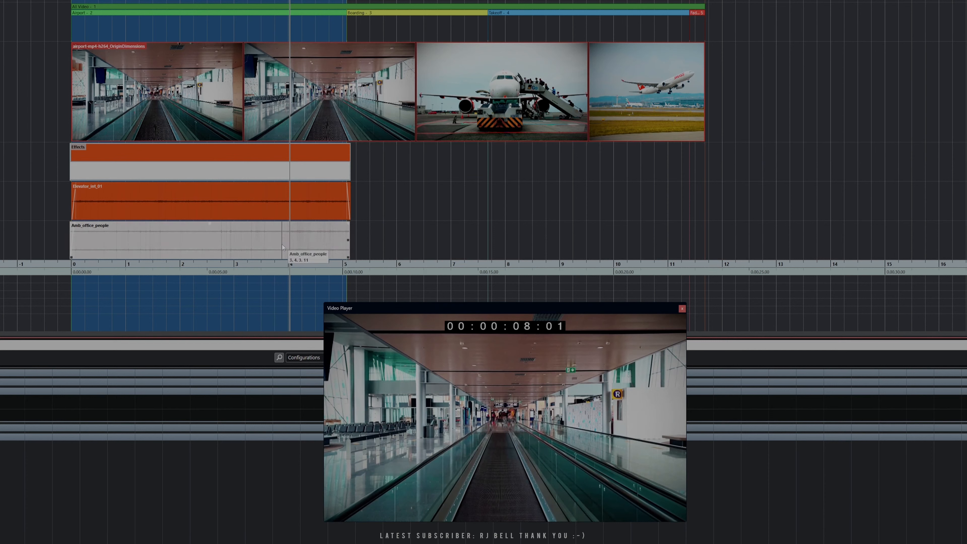
{"action": "left_click", "coordinate": [340, 246]}
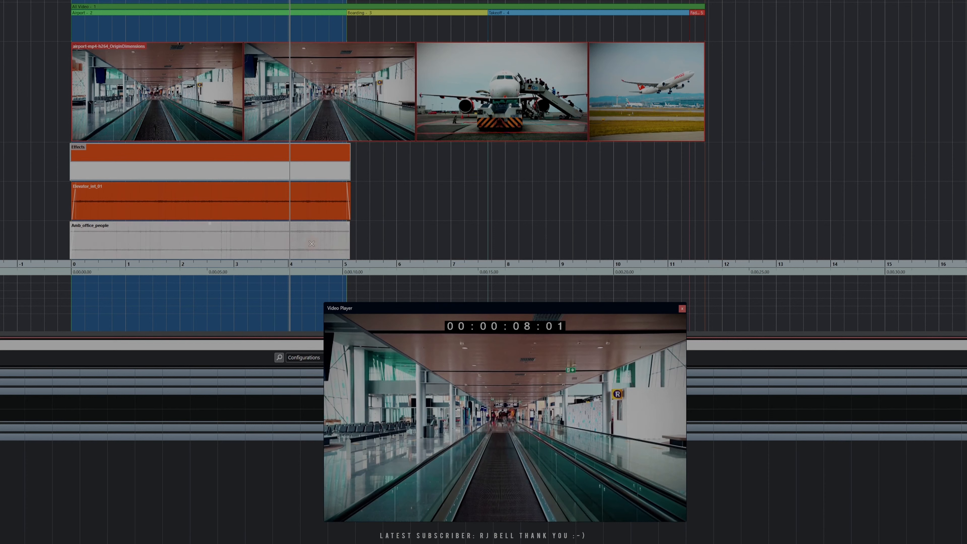
{"action": "left_click", "coordinate": [364, 235]}
{"action": "left_click", "coordinate": [327, 244]}
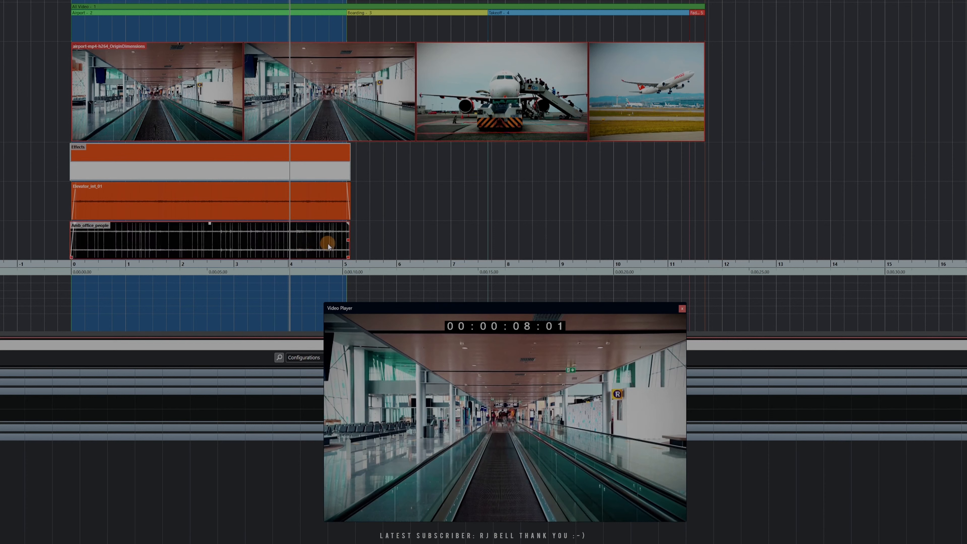
Play the Airport section from the project start with the elevator and office ambience clips together
{"action": "left_click", "coordinate": [445, 234]}
{"action": "key", "text": "KP_1"}
{"action": "key", "text": "space"}
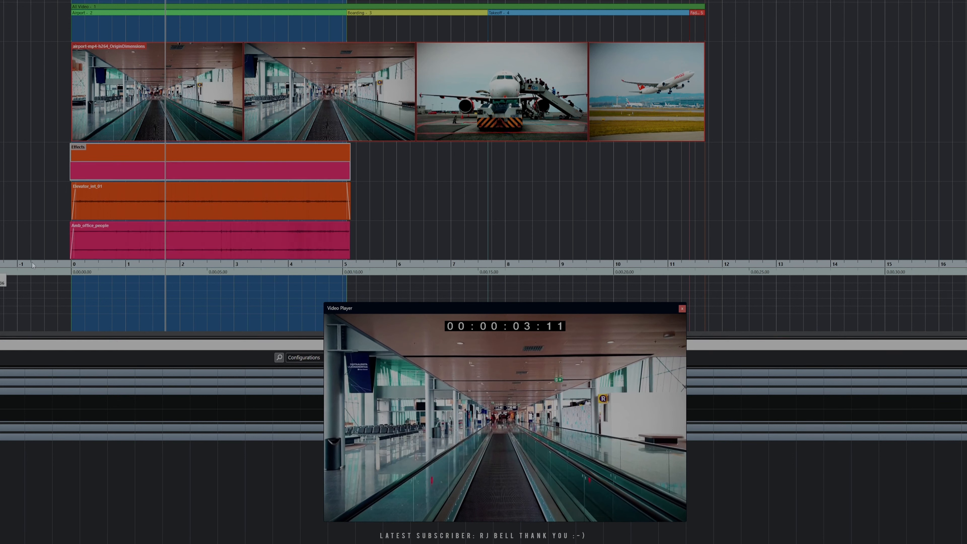
{"action": "left_click", "coordinate": [445, 231]}
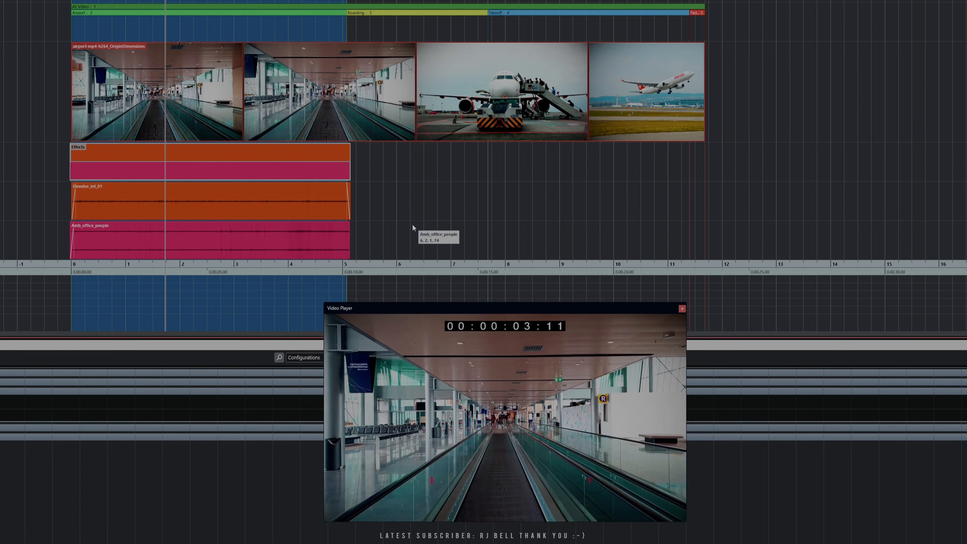
{"action": "key", "text": "KP_1"}
{"action": "key", "text": "space"}
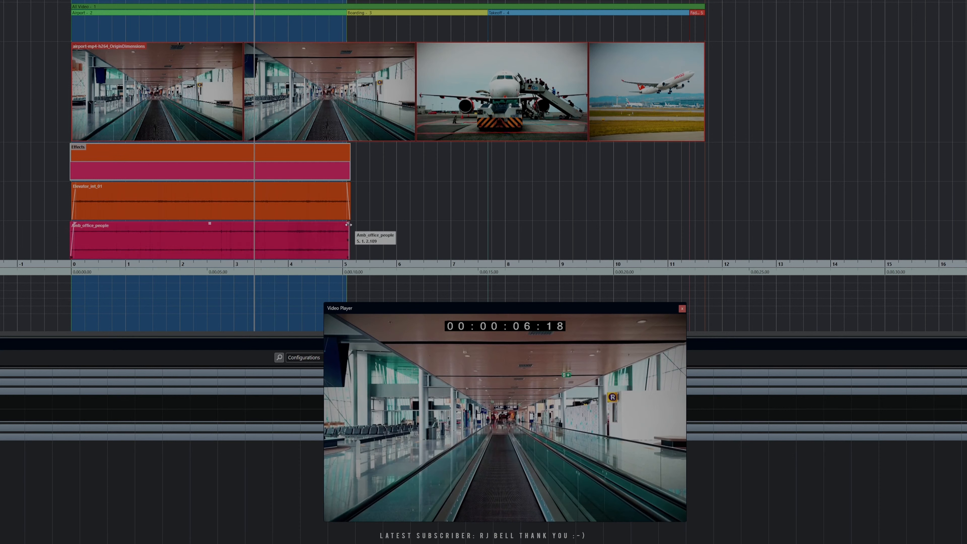
Extend the end of the Amb_office_people clip slightly and add a short fade-out
{"action": "left_click_drag", "start_coordinate": [349, 257], "coordinate": [352, 257]}
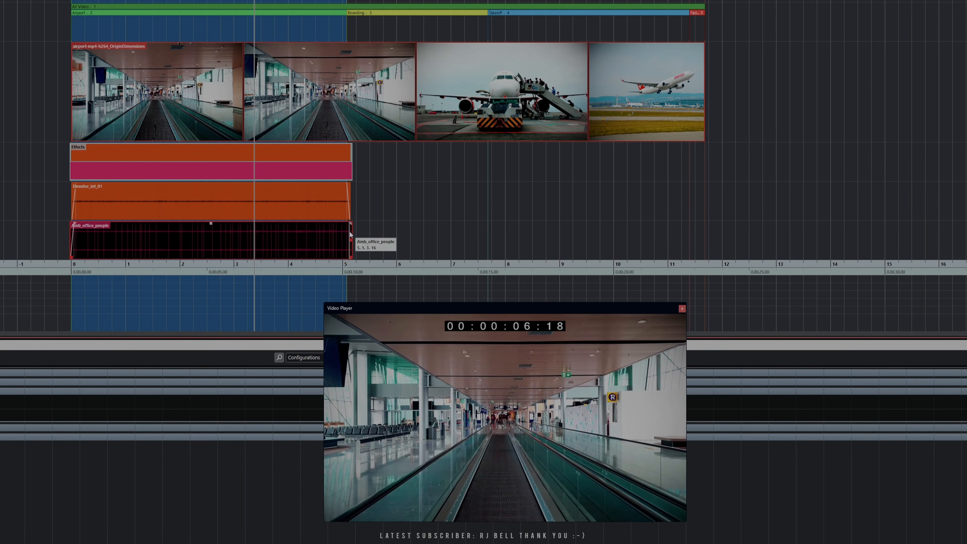
{"action": "left_click_drag", "start_coordinate": [352, 223], "coordinate": [349, 222]}
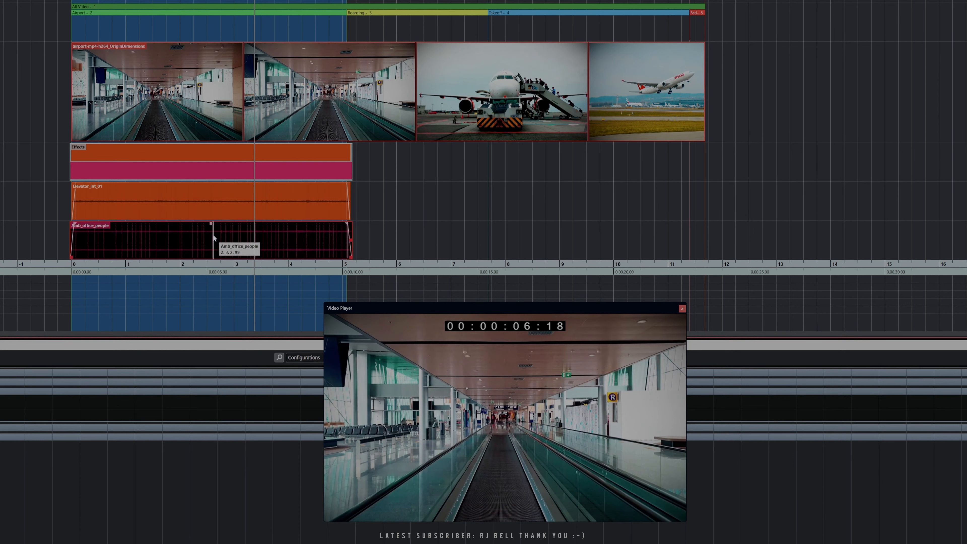
Lower the Amb_office_people clip's volume to roughly a quarter of its height while playing the Airport section to judge the balance
{"action": "left_click_drag", "start_coordinate": [211, 222], "coordinate": [207, 247]}
{"action": "key", "text": "KP_1"}
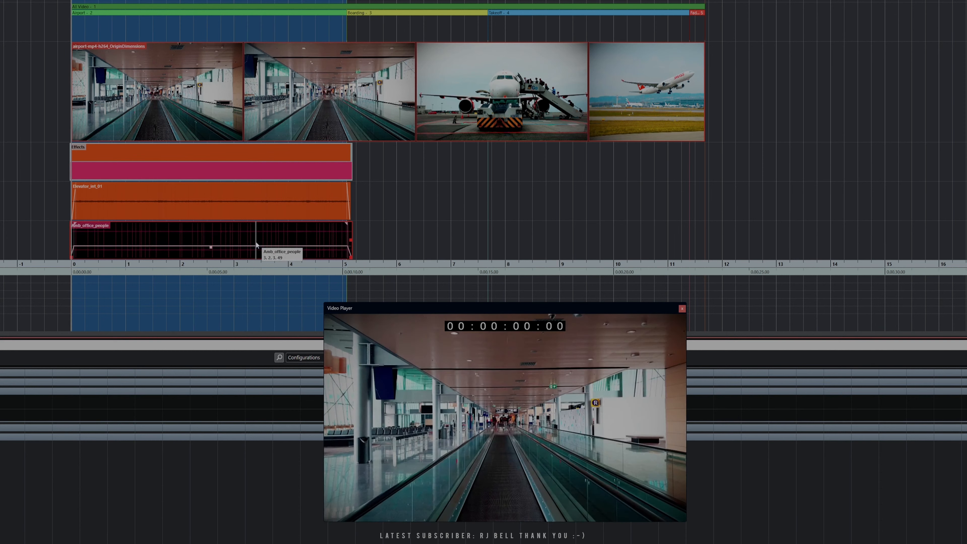
{"action": "key", "text": "space"}
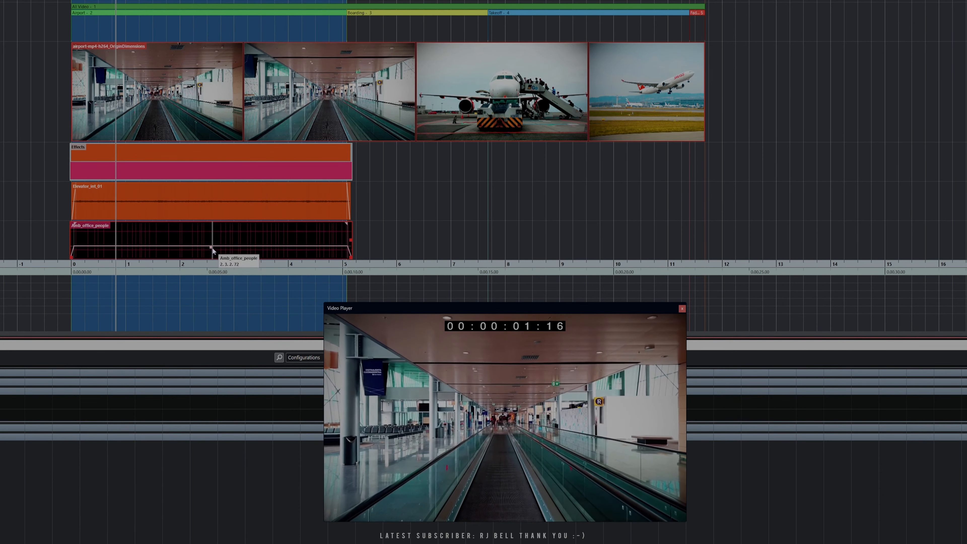
{"action": "left_click_drag", "start_coordinate": [210, 247], "coordinate": [210, 250]}
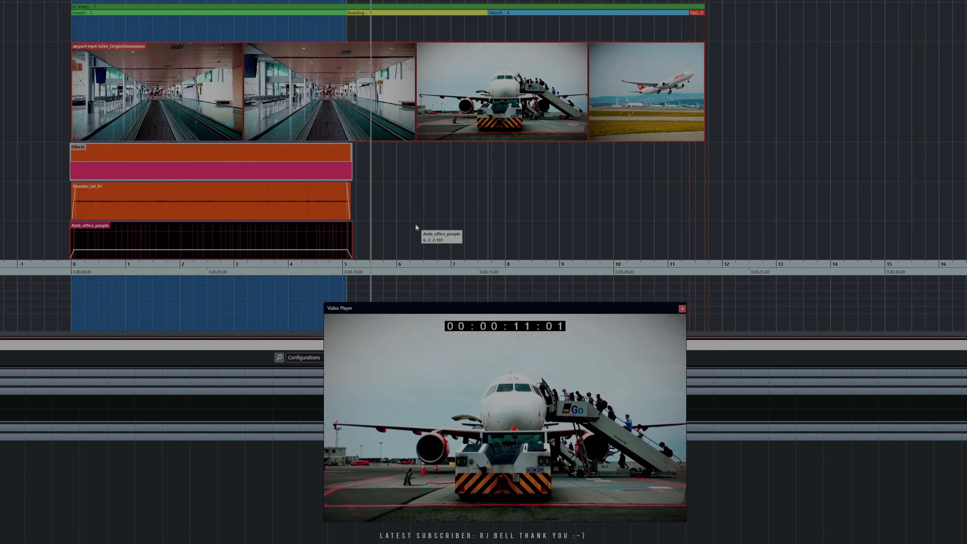
{"action": "key", "text": "space"}
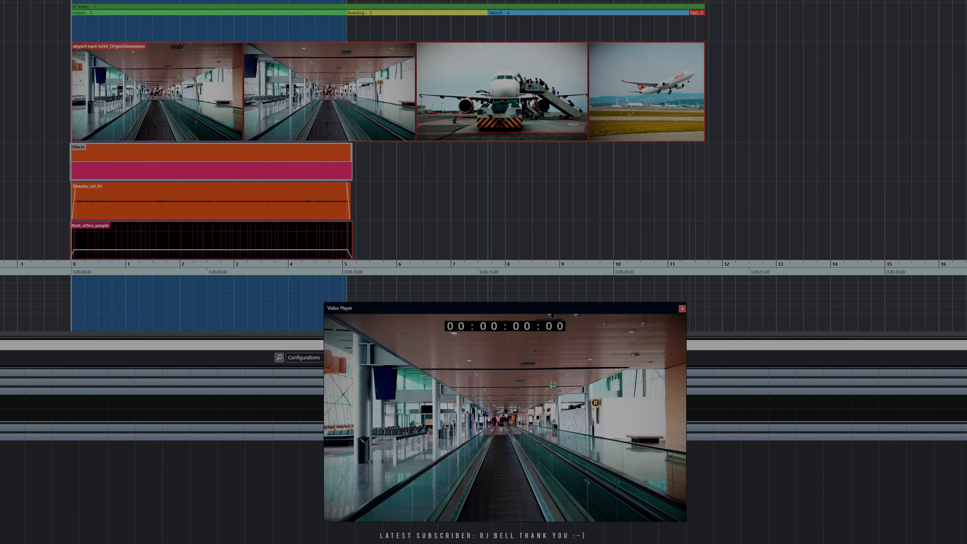
{"action": "key", "text": "space"}
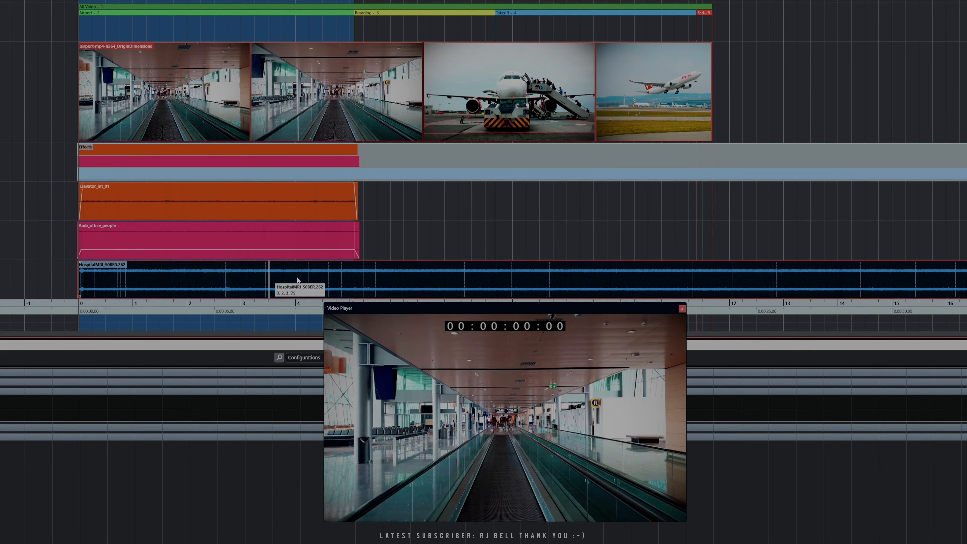
Cut the HospitalMRI_S08ER.262 clip off just past the Airport marker's end, delete the remainder and align its end with the Amb_office_people clip
{"action": "right_click", "coordinate": [373, 279]}
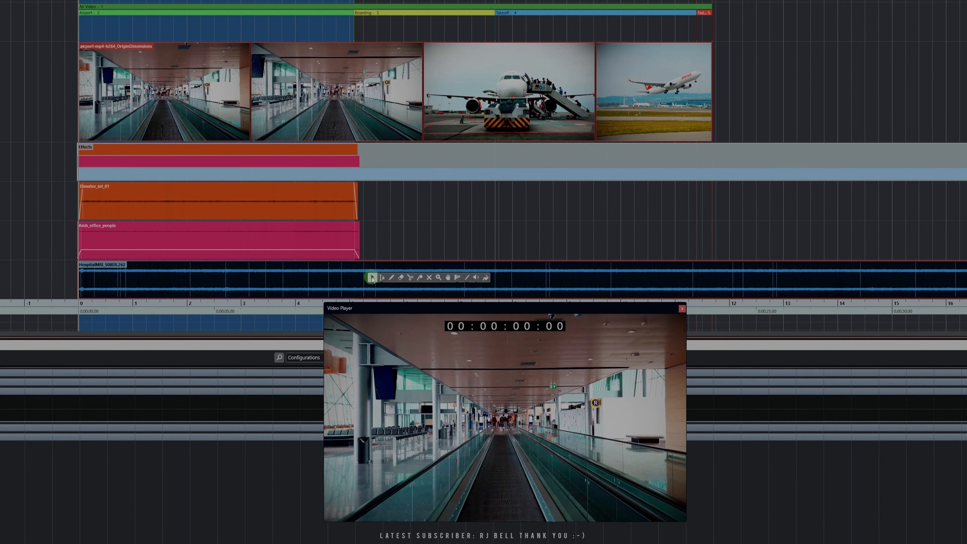
{"action": "left_click", "coordinate": [410, 277]}
{"action": "left_click", "coordinate": [362, 282]}
{"action": "right_click", "coordinate": [418, 253]}
{"action": "left_click", "coordinate": [418, 253]}
{"action": "key", "text": "Delete"}
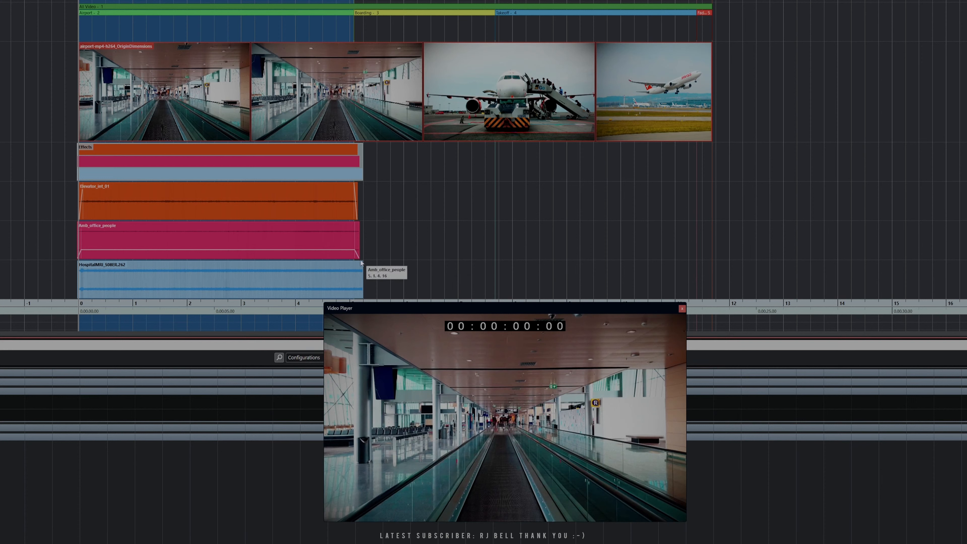
{"action": "left_click", "coordinate": [358, 294]}
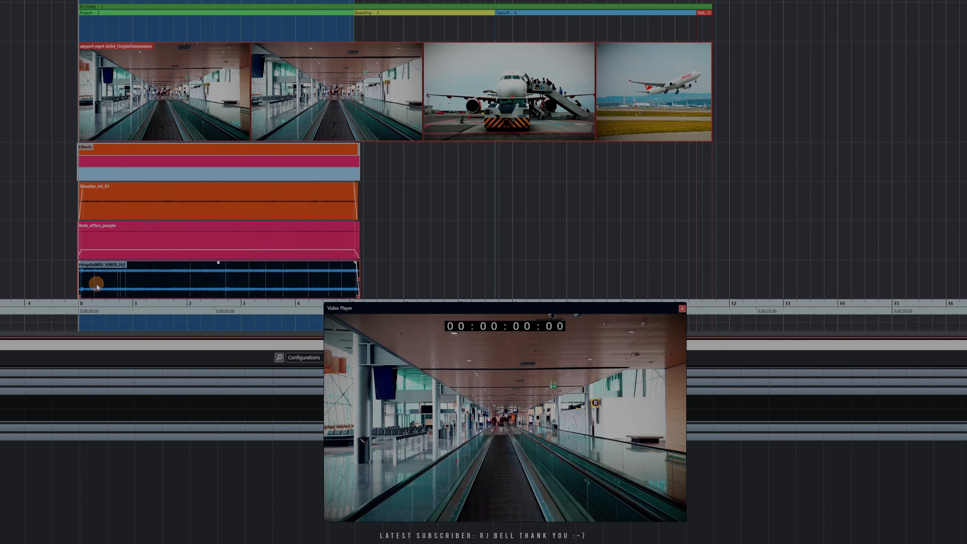
Shift the HospitalMRI_S08ER.262 clip slightly earlier and lower its volume almost to the bottom while playing the Airport section
{"action": "left_click_drag", "start_coordinate": [98, 285], "coordinate": [80, 262]}
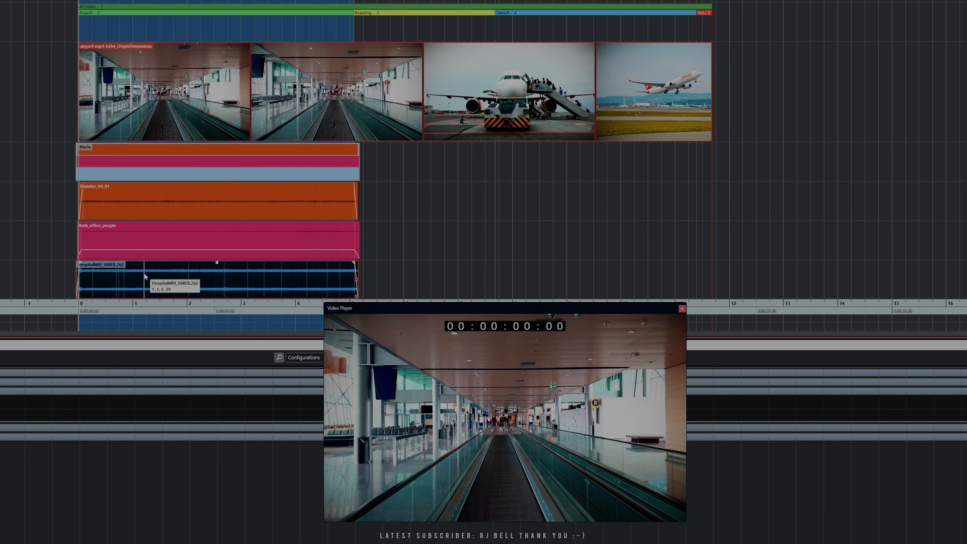
{"action": "key", "text": "space"}
{"action": "left_click_drag", "start_coordinate": [216, 263], "coordinate": [217, 295]}
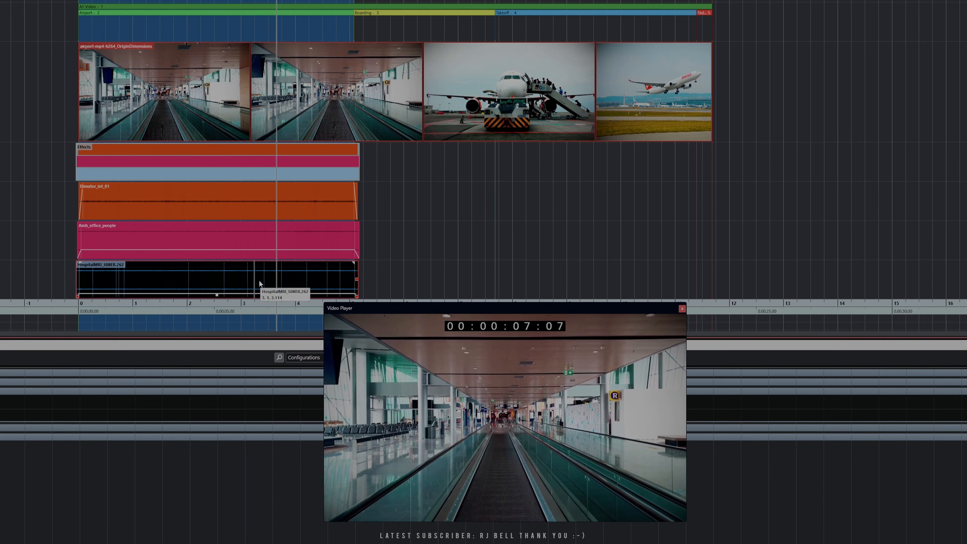
{"action": "left_click", "coordinate": [432, 263]}
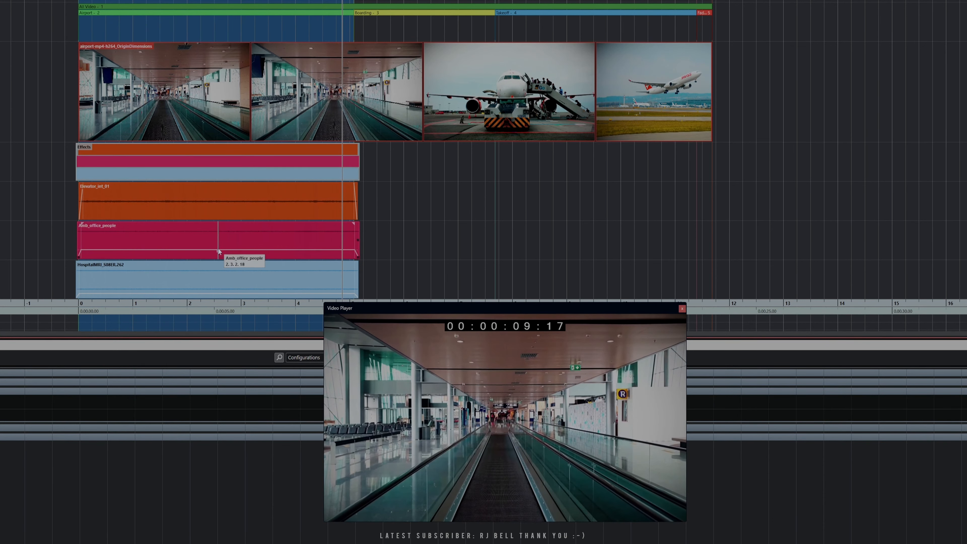
{"action": "left_click", "coordinate": [216, 293]}
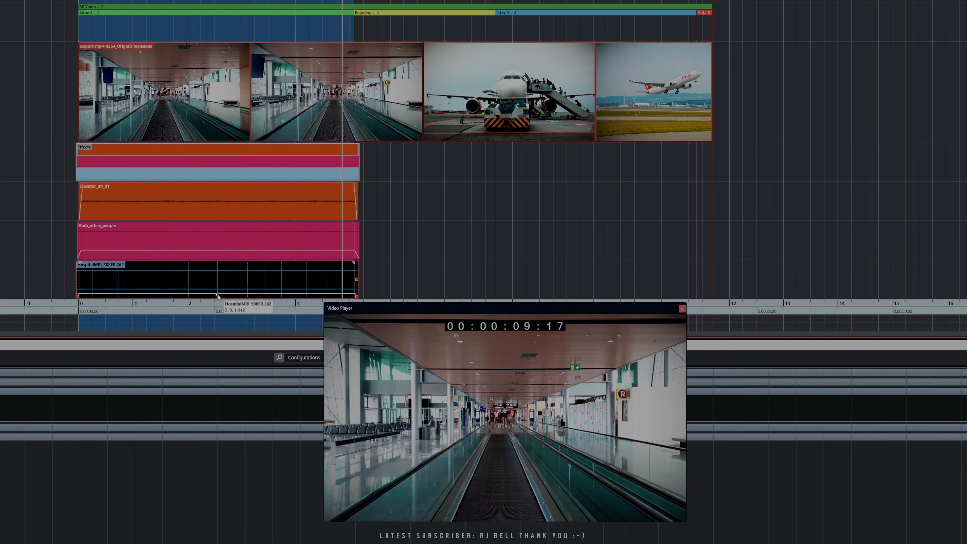
{"action": "left_click_drag", "start_coordinate": [217, 295], "coordinate": [217, 294]}
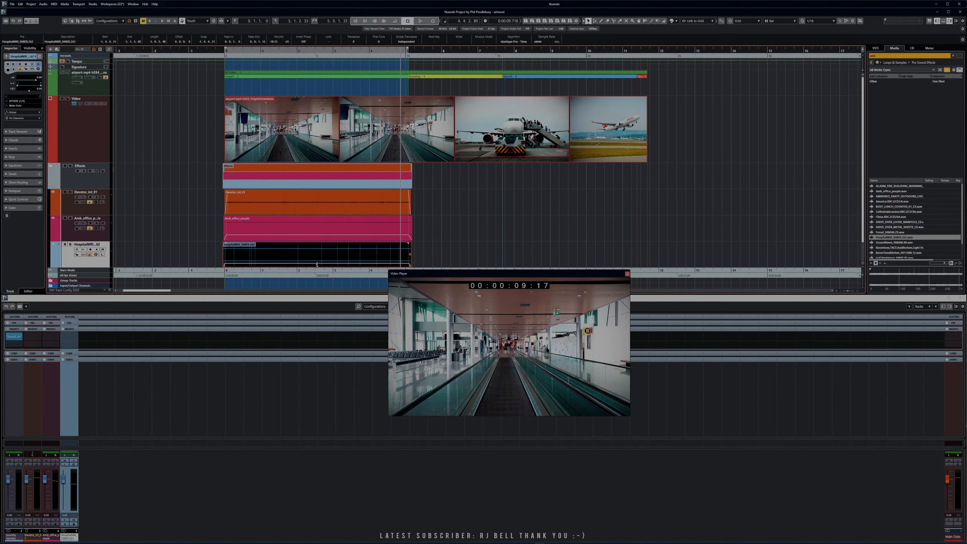
Play the Airport section from the project start and fine-tune the HospitalMRI_S08ER.262 clip's low volume against the other ambiences
{"action": "key", "text": "Home"}
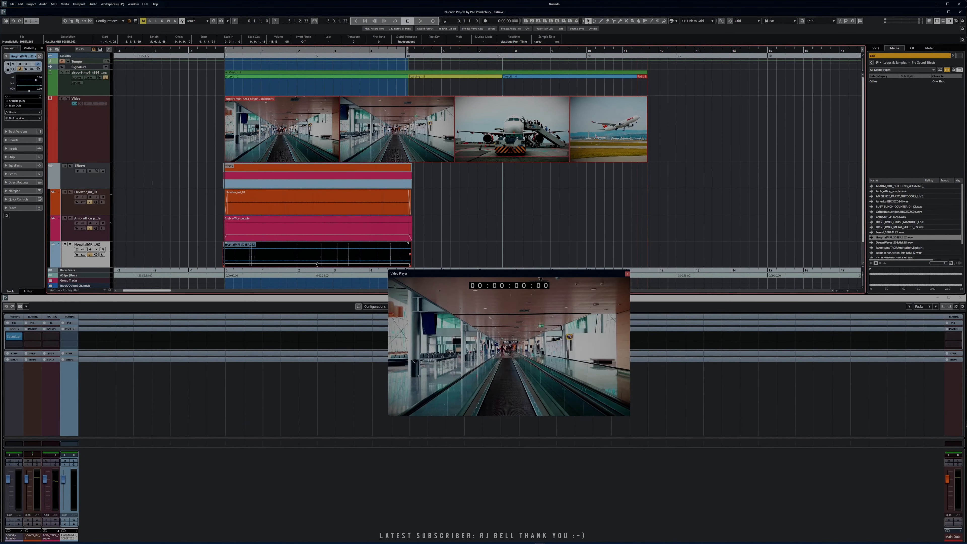
{"action": "key", "text": "space"}
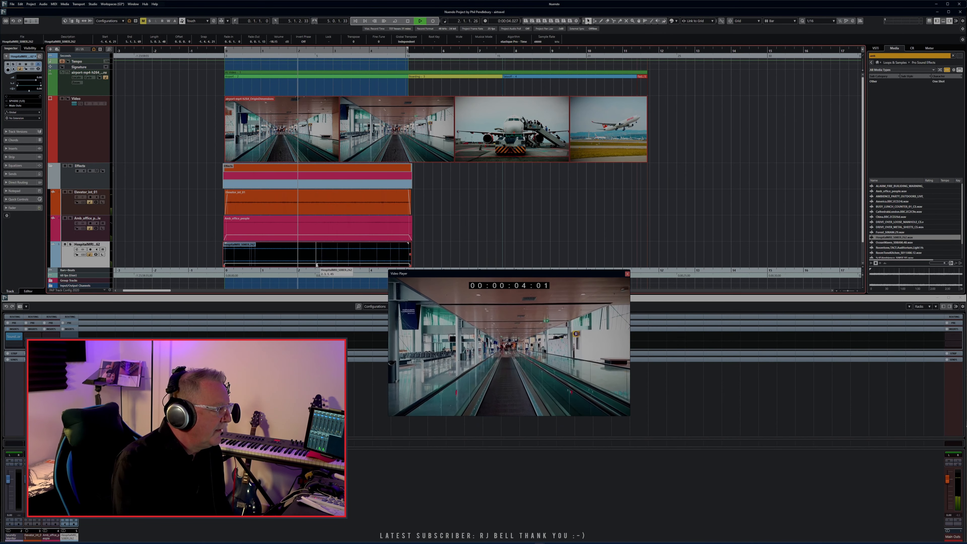
{"action": "left_click_drag", "start_coordinate": [317, 263], "coordinate": [317, 266]}
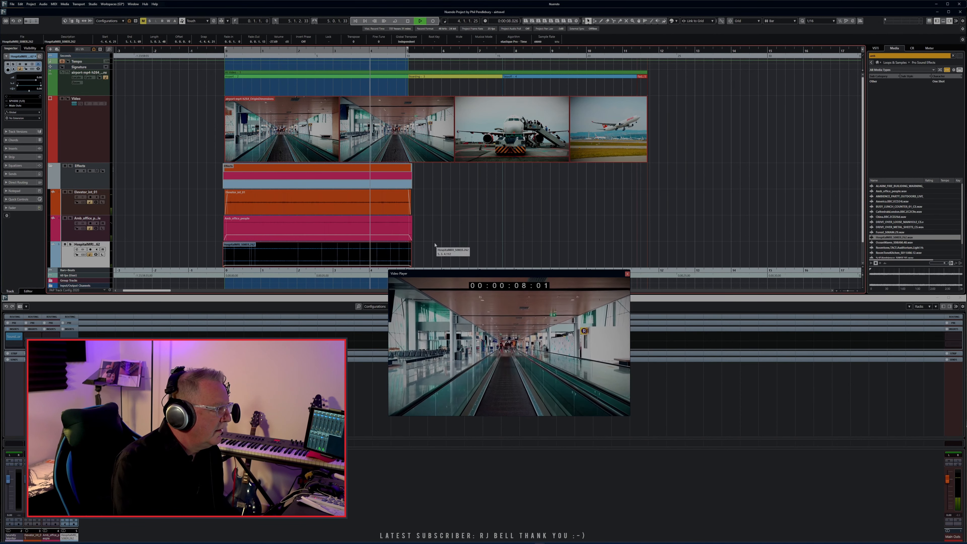
{"action": "key", "text": "space"}
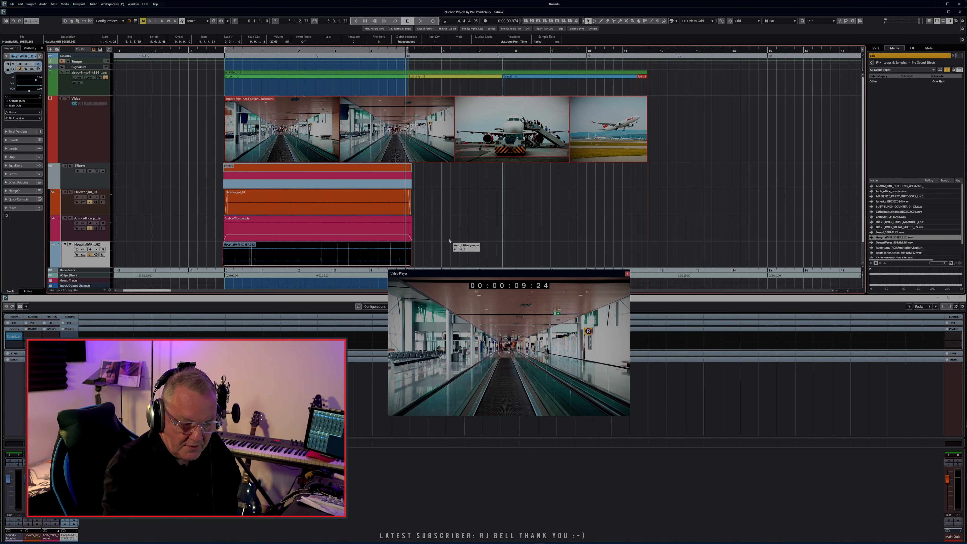
{"action": "left_click", "coordinate": [442, 233]}
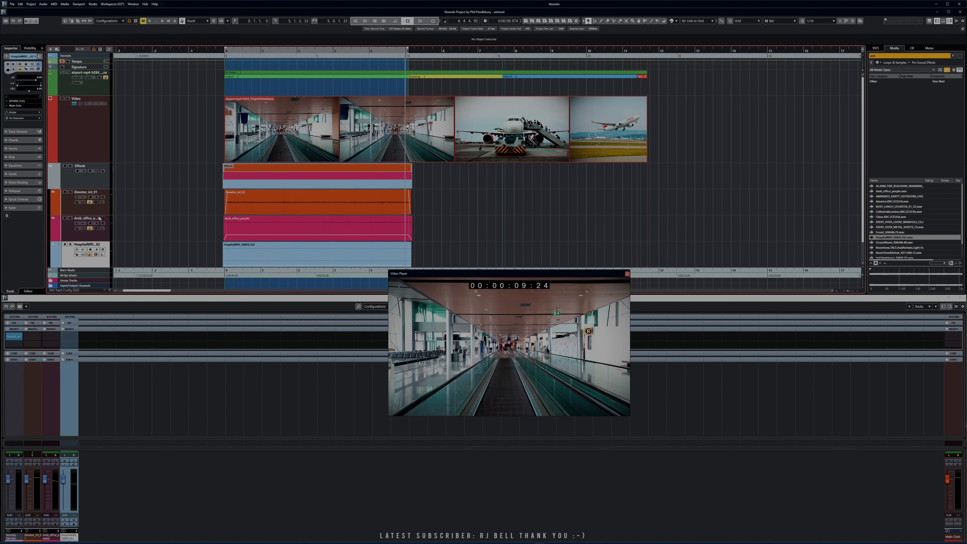
Reduce the height of the three sound effect tracks and set the locator range to the Boarding marker, with the cursor at its start
{"action": "mouse_move", "coordinate": [98, 214]}
{"action": "left_mouse_down"}
{"action": "mouse_move", "coordinate": [97, 198]}
{"action": "mouse_move", "coordinate": [95, 235]}
{"action": "mouse_move", "coordinate": [95, 223]}
{"action": "left_mouse_up"}
{"action": "left_click", "coordinate": [96, 237]}
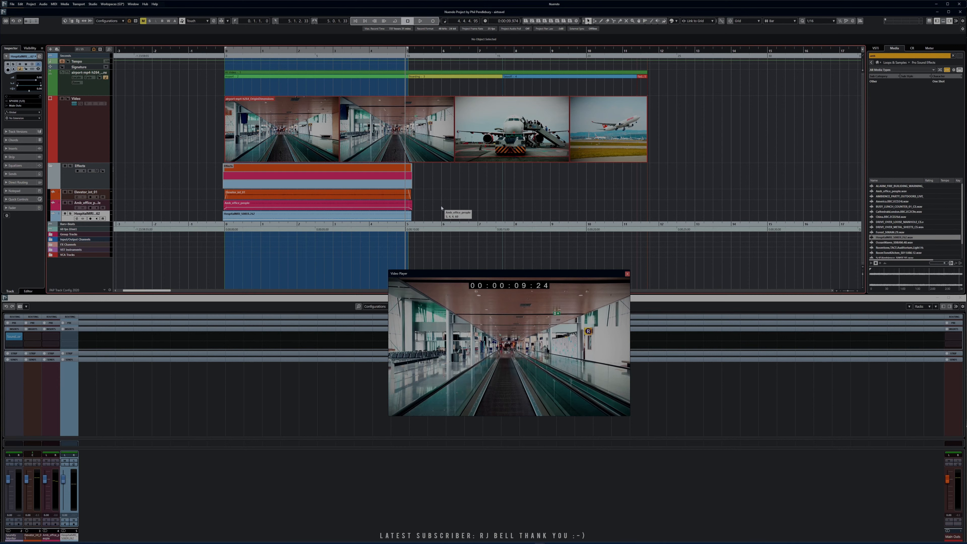
{"action": "left_click", "coordinate": [445, 77]}
{"action": "key", "text": "p"}
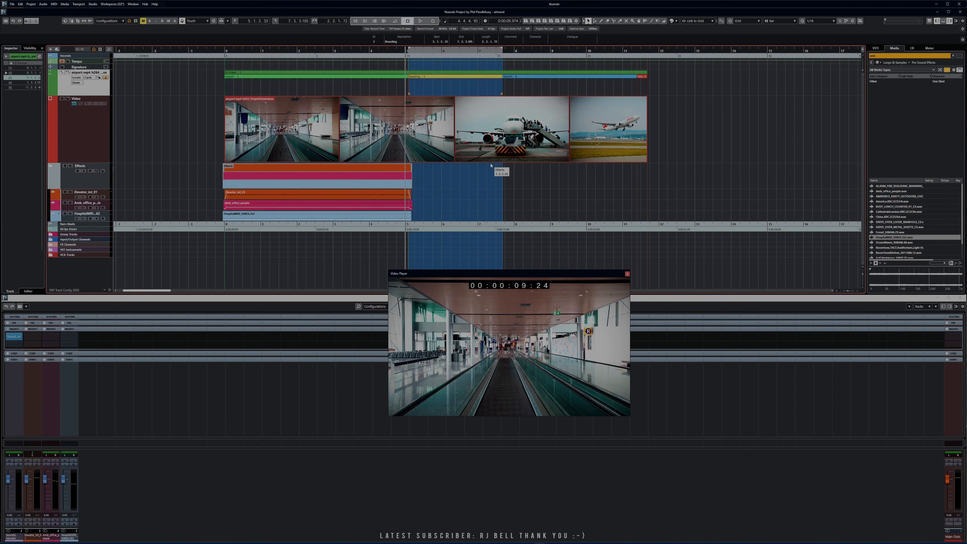
{"action": "key", "text": "l"}
{"action": "key", "text": "space"}
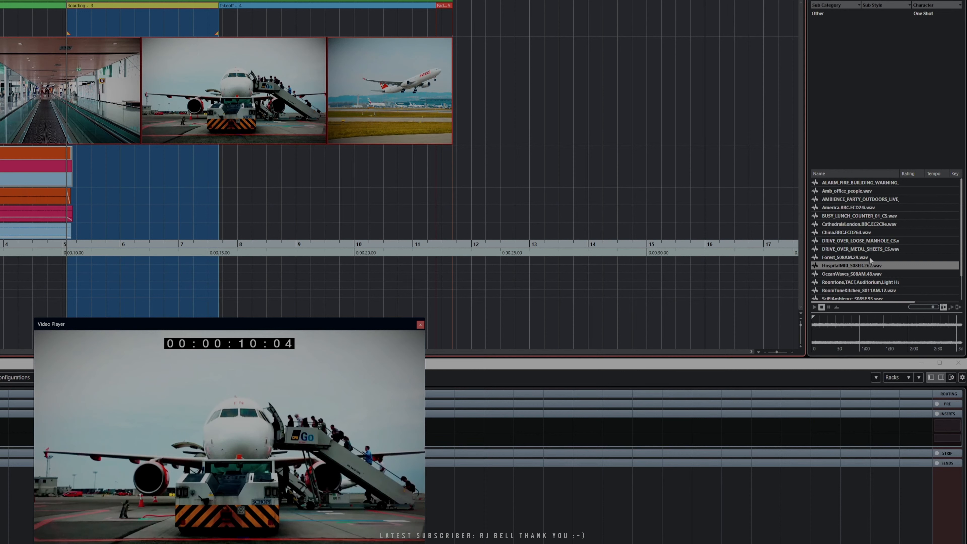
Clear the sound search filter and audition the HardSoleShoes, HeartMonitor and HELICOPTER_1980_BELL_204 sounds
{"action": "left_click", "coordinate": [851, 266]}
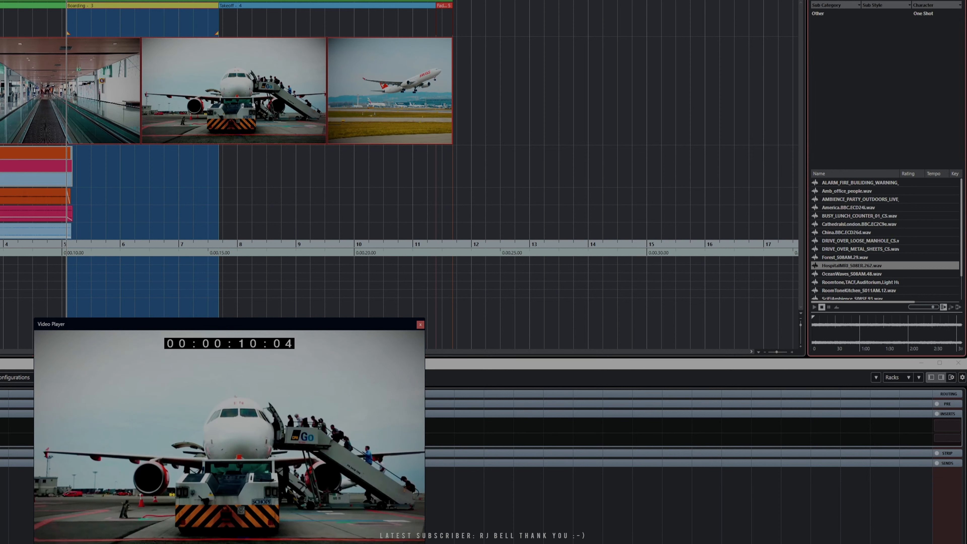
{"action": "key", "text": "BackSpace"}
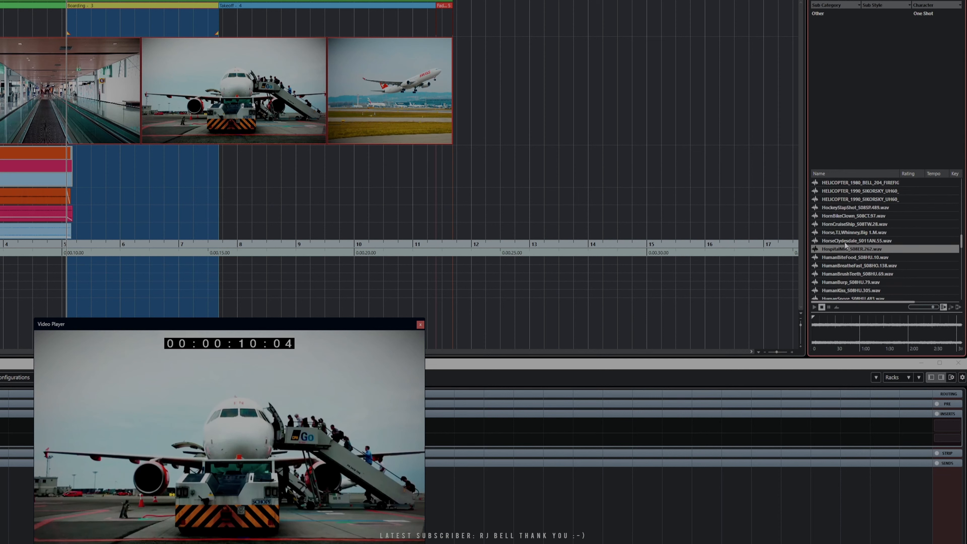
{"action": "scroll", "coordinate": [845, 247], "scroll_direction": "up", "scroll_amount": 1}
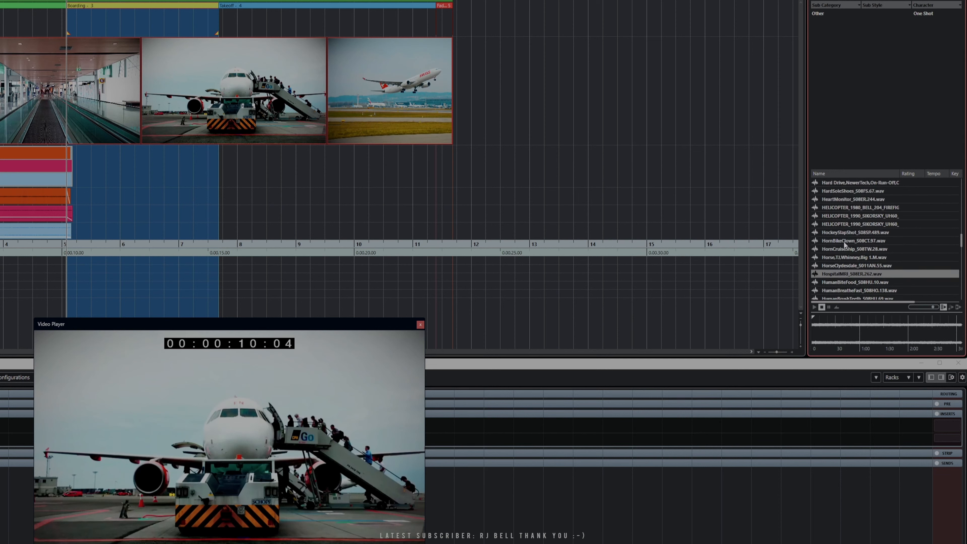
{"action": "left_click", "coordinate": [836, 191]}
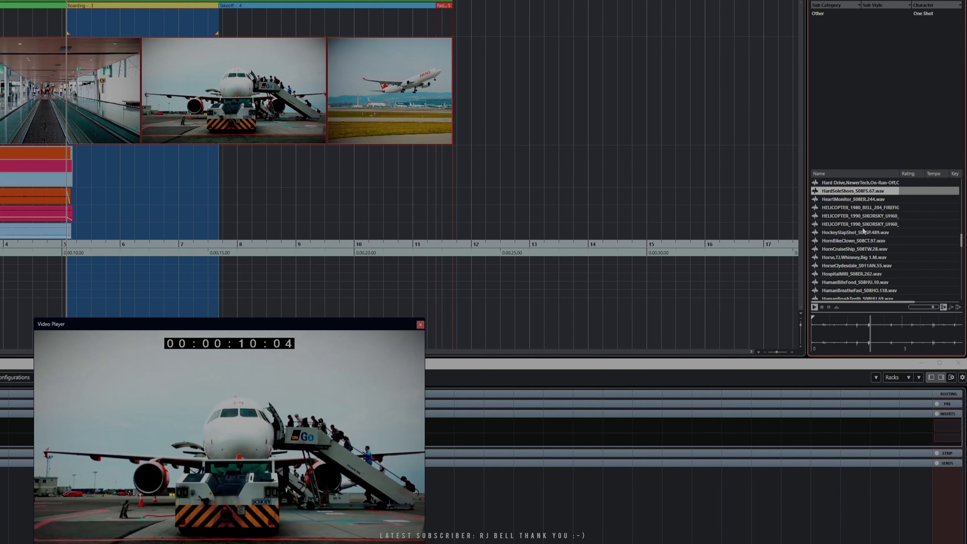
{"action": "left_click", "coordinate": [839, 200]}
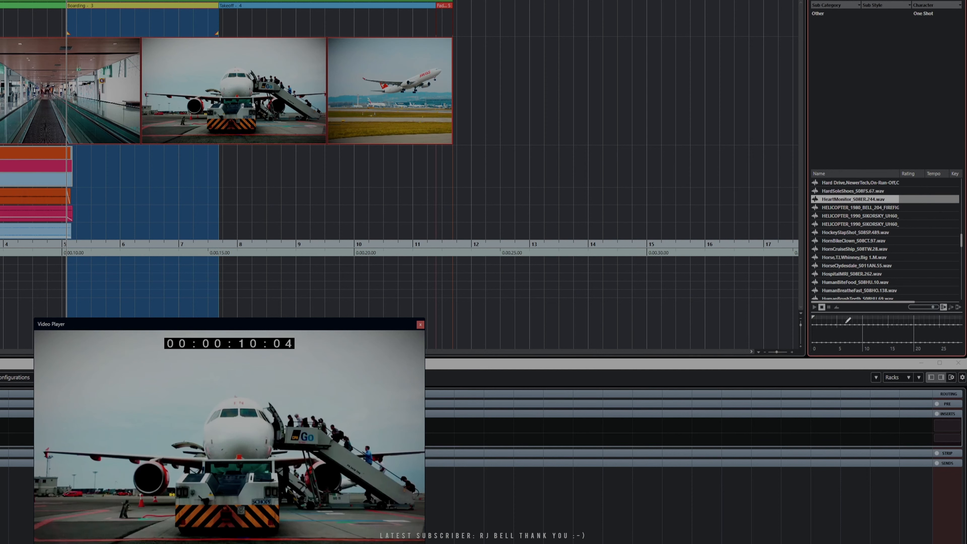
{"action": "left_click", "coordinate": [841, 209]}
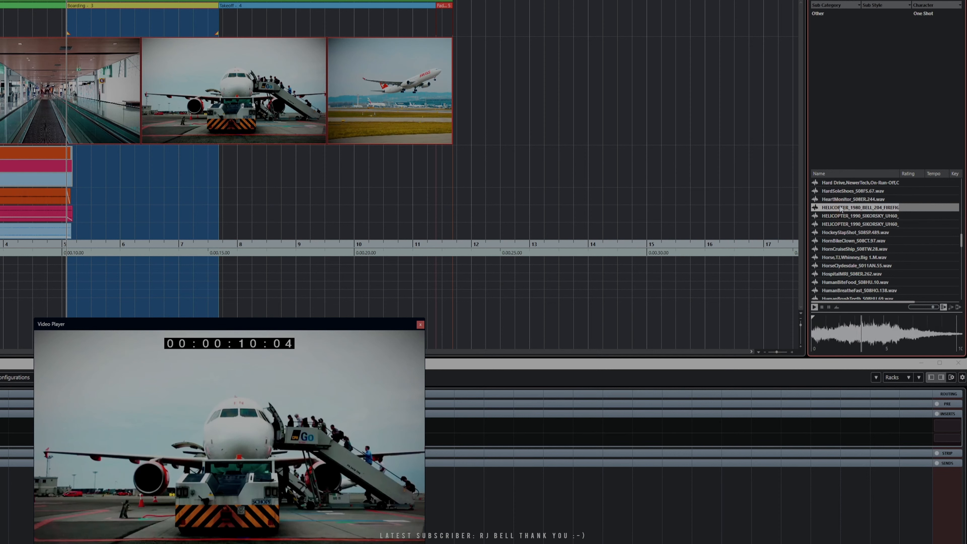
Audition the two HELICOPTER_1990_SIKORSKY sounds at several points and compare them with the HELICOPTER_1980_BELL_204 sound
{"action": "left_click", "coordinate": [841, 217]}
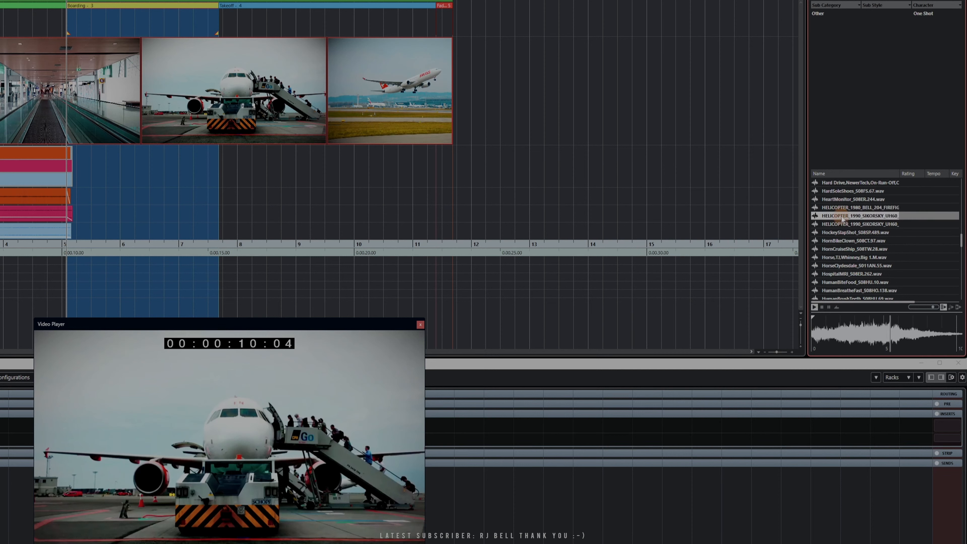
{"action": "left_click", "coordinate": [878, 328]}
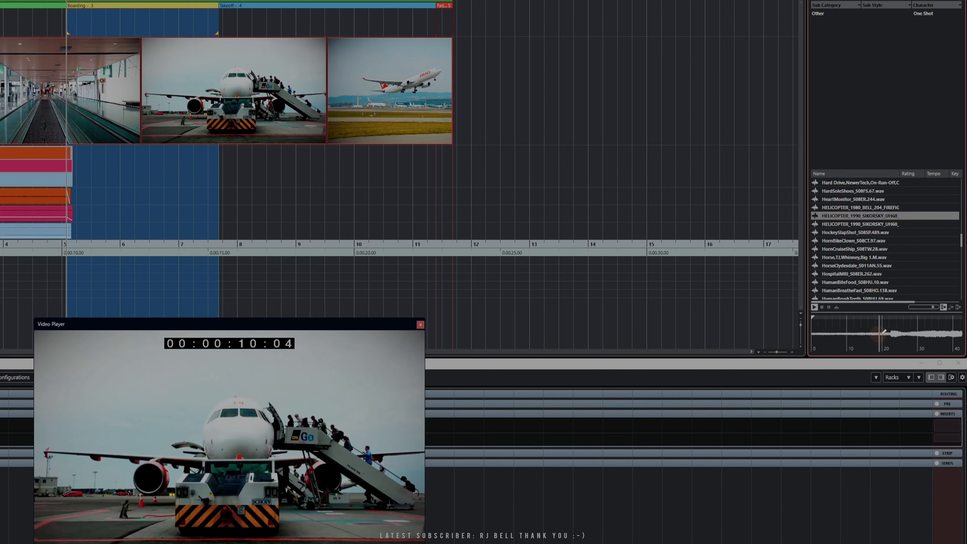
{"action": "left_click", "coordinate": [895, 328]}
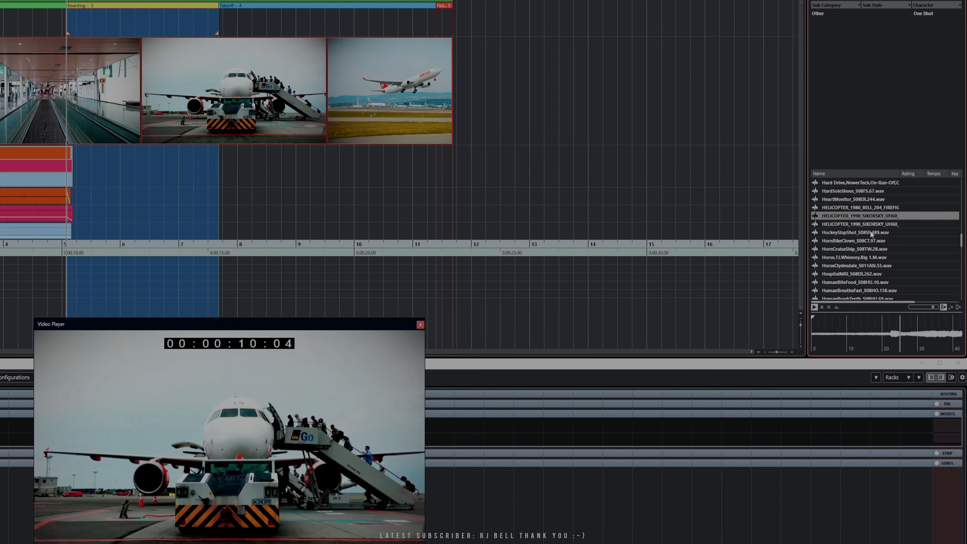
{"action": "key", "text": "Down"}
{"action": "left_click", "coordinate": [855, 331]}
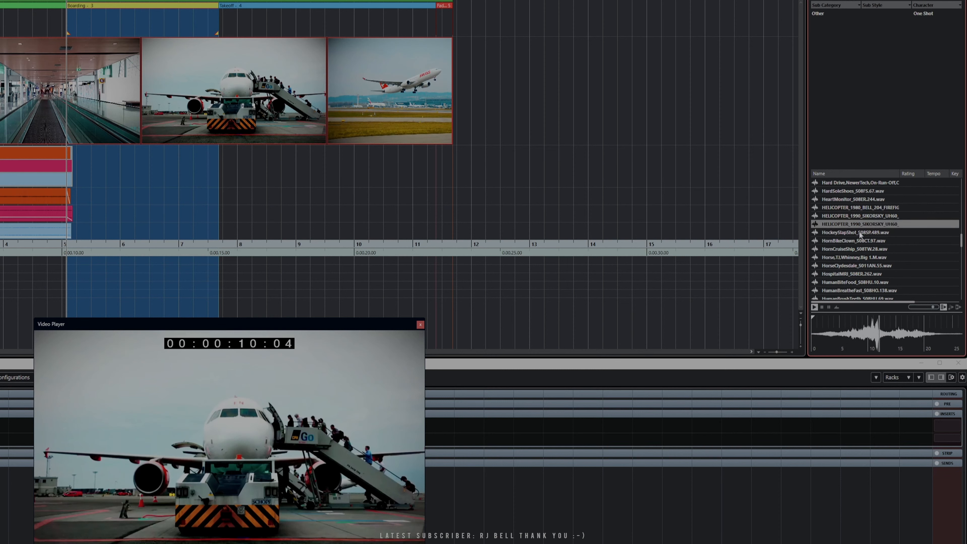
{"action": "left_click", "coordinate": [857, 209]}
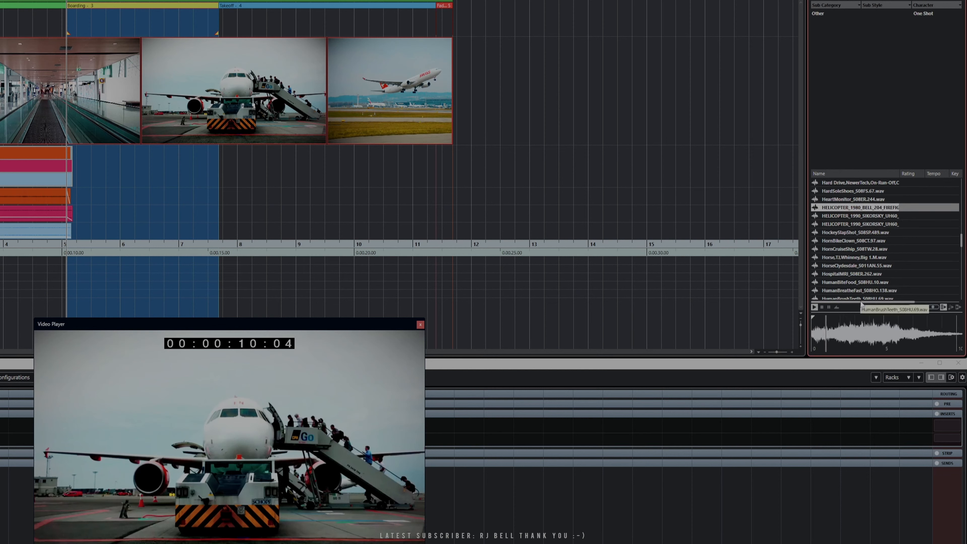
{"action": "left_click", "coordinate": [855, 216]}
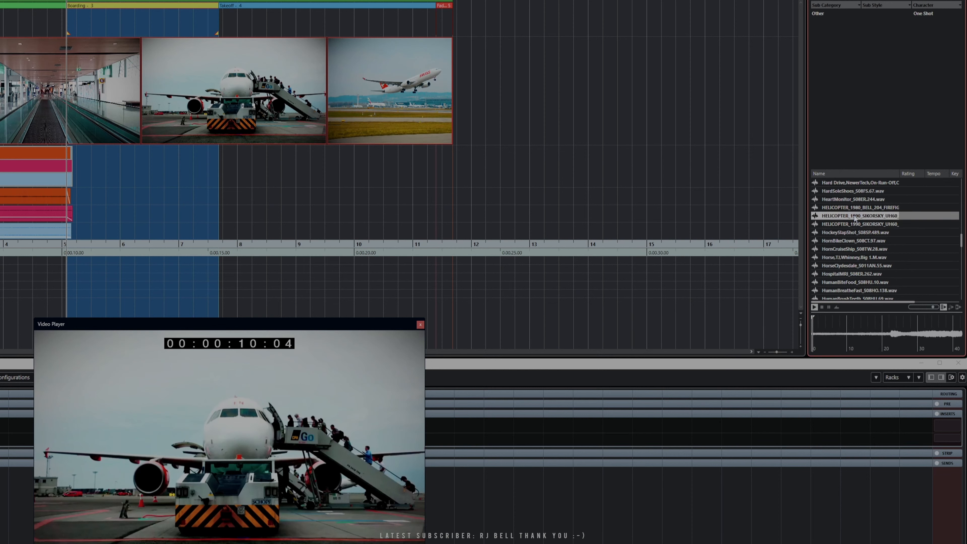
{"action": "left_click", "coordinate": [891, 328]}
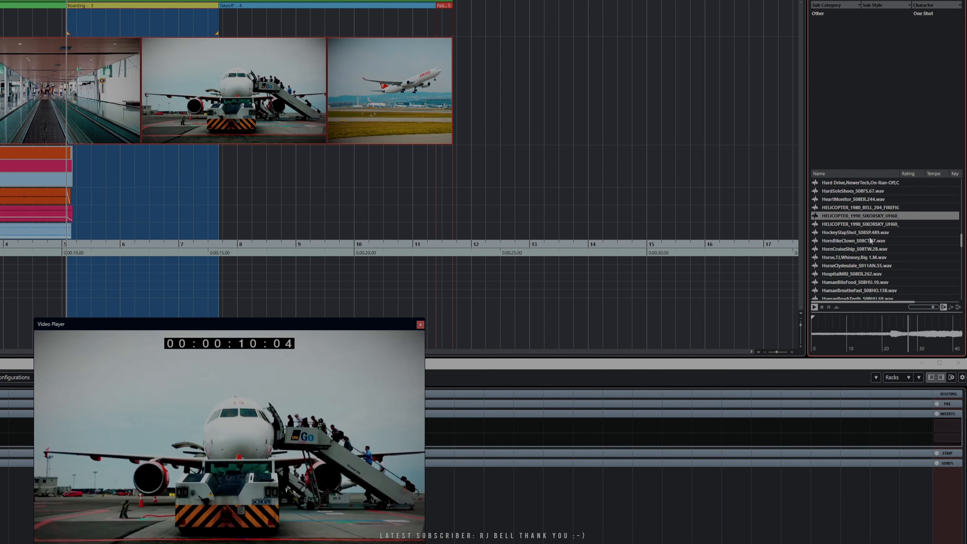
{"action": "key", "text": "space"}
Shrink the video track slightly and place HELICOPTER_1980_BELL_204_FIREFIGHTER_PASSING_CLOSE01 on a new track at the Boarding marker's start, trimmed just past the marker's end
{"action": "left_click_drag", "start_coordinate": [1, 145], "coordinate": [0, 137]}
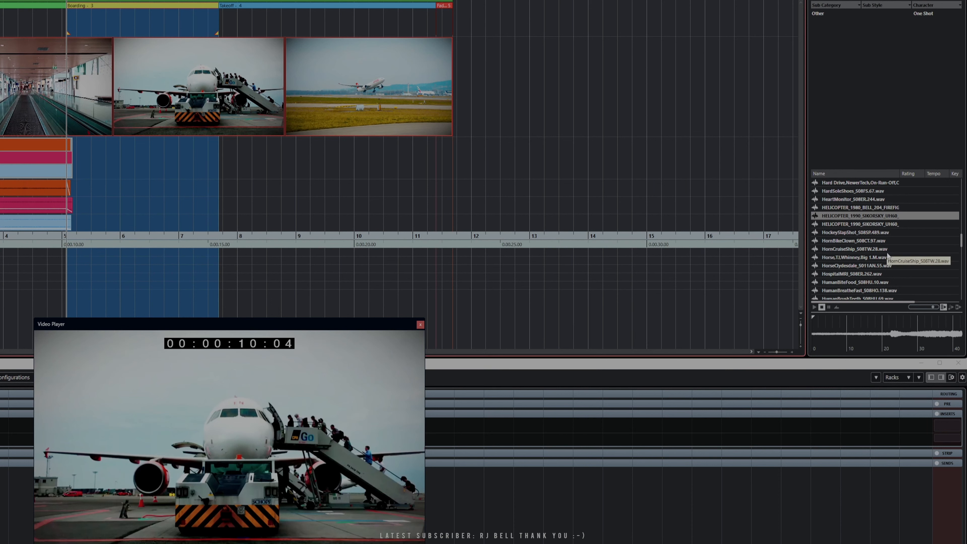
{"action": "left_click", "coordinate": [865, 220]}
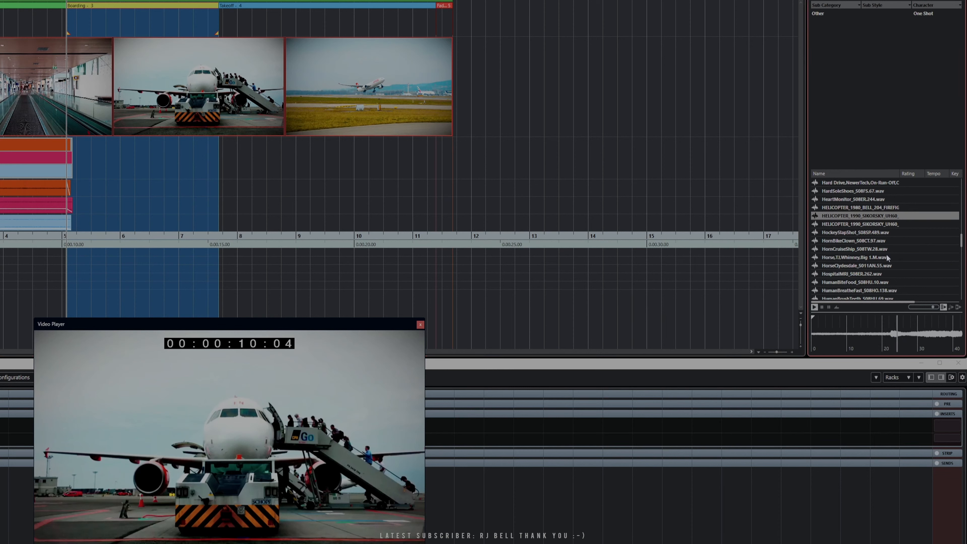
{"action": "left_click", "coordinate": [860, 208]}
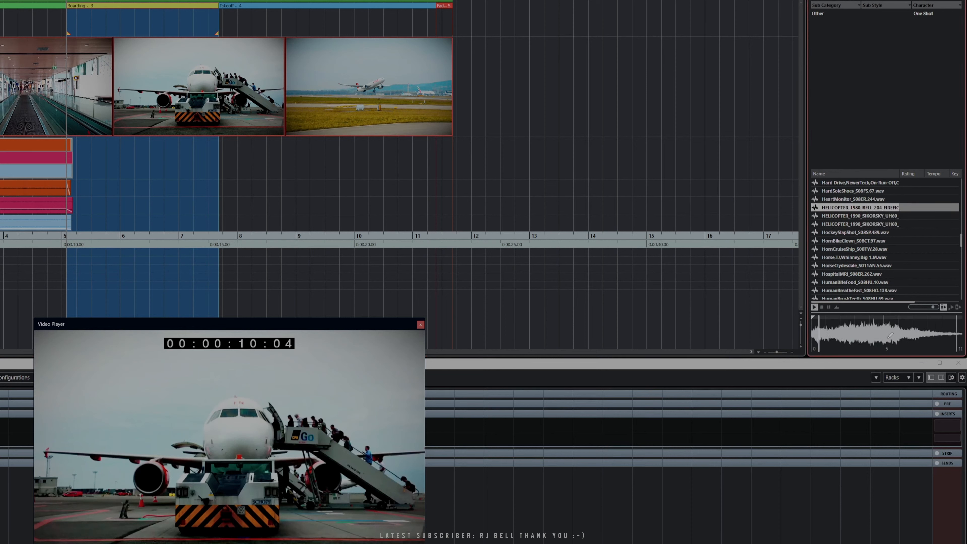
{"action": "left_click_drag", "start_coordinate": [861, 207], "coordinate": [68, 307]}
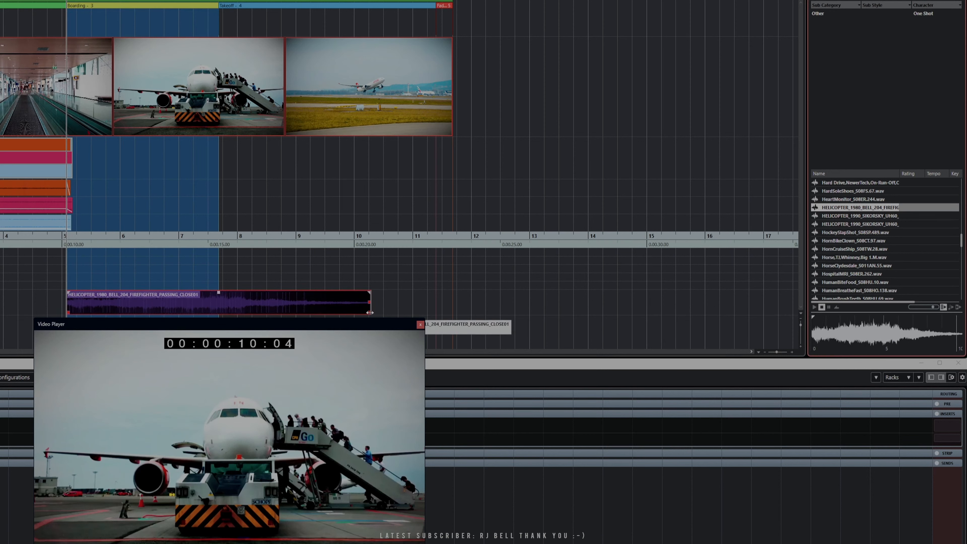
{"action": "left_click_drag", "start_coordinate": [370, 307], "coordinate": [222, 310]}
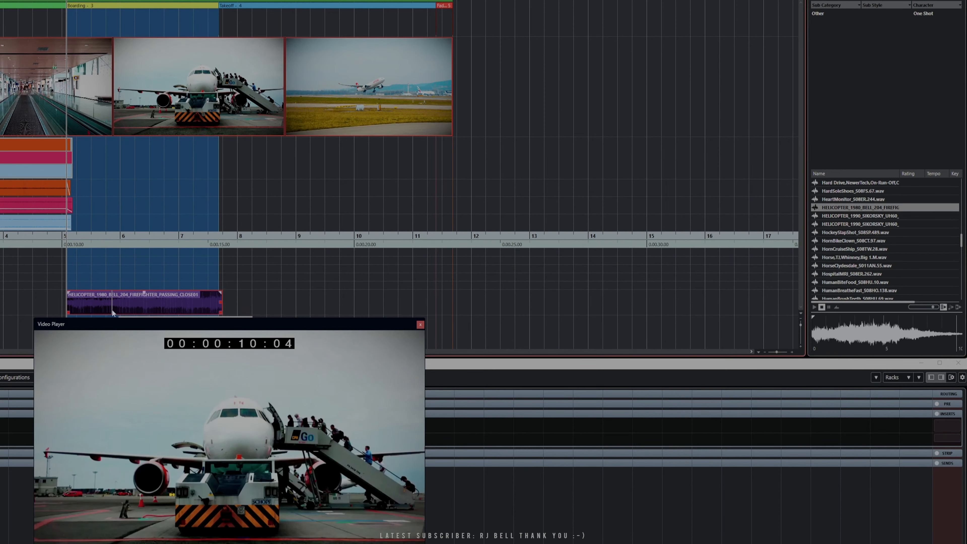
Add short fades to both ends of the helicopter clip and move its track into the Effects folder
{"action": "left_click", "coordinate": [76, 303]}
{"action": "left_click_drag", "start_coordinate": [76, 303], "coordinate": [78, 301]}
{"action": "left_click_drag", "start_coordinate": [219, 293], "coordinate": [219, 292]}
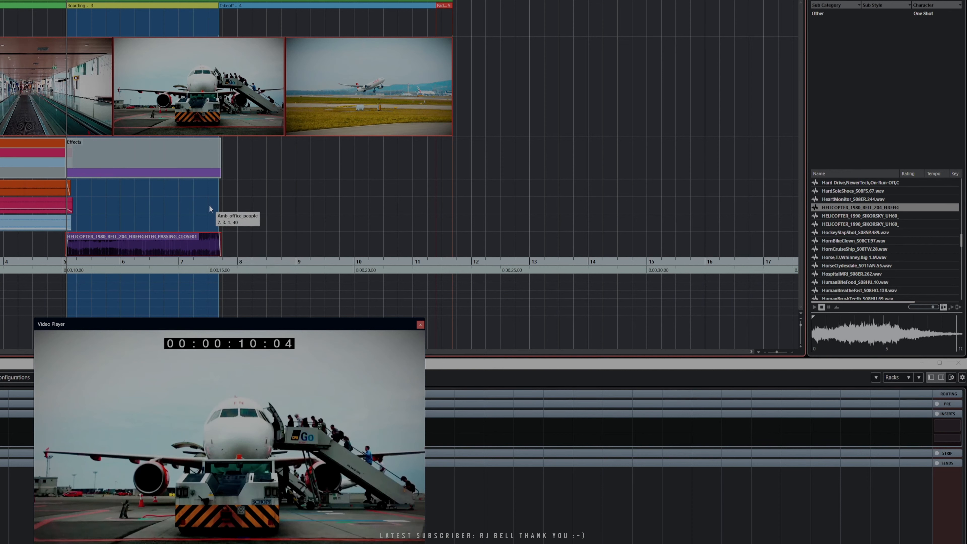
Lower the helicopter clip's volume close to the bottom while playing from shortly before the Boarding marker
{"action": "key", "text": "KP_Subtract"}
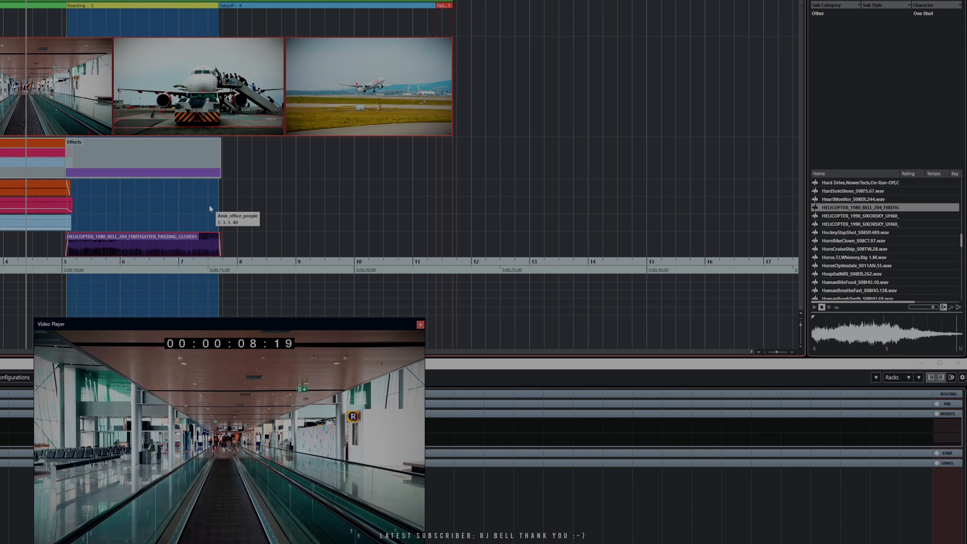
{"action": "key", "text": "space"}
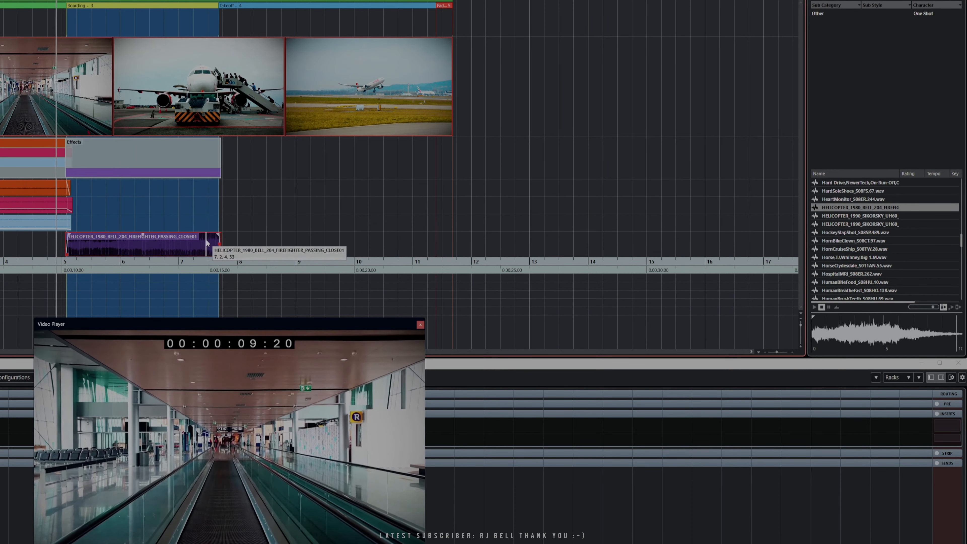
{"action": "left_click_drag", "start_coordinate": [142, 234], "coordinate": [147, 255]}
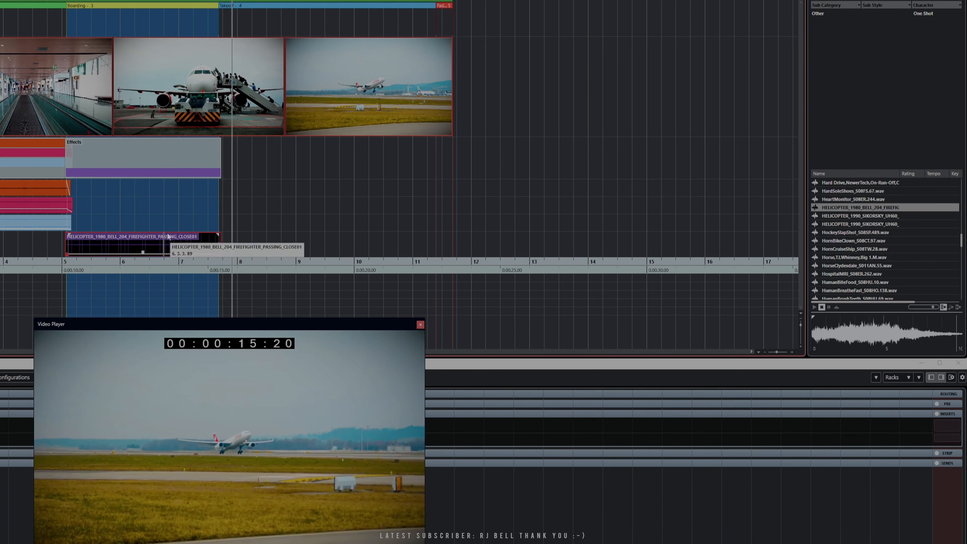
Play back from shortly before the Boarding marker to check the level of the Bell 204 helicopter clip
{"action": "key", "text": "space"}
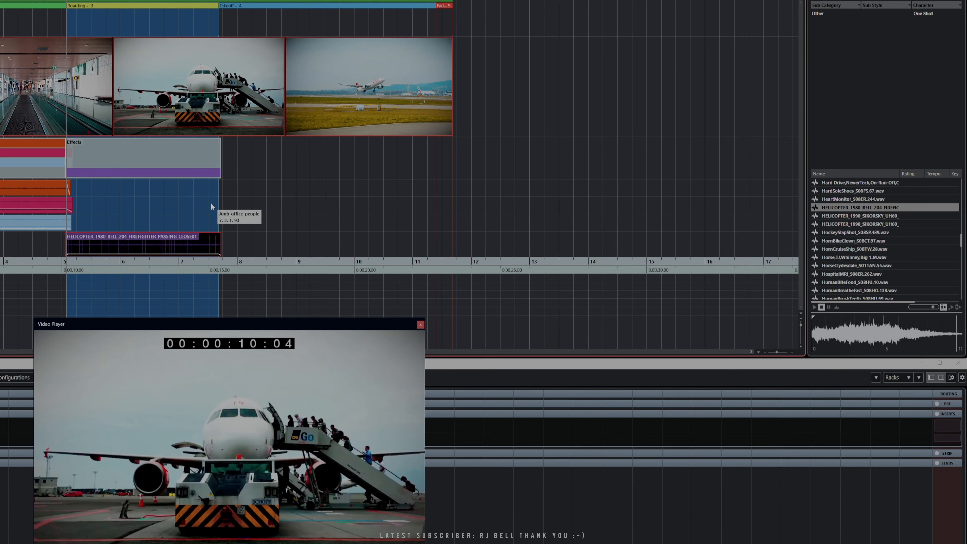
{"action": "key", "text": "KP_Subtract"}
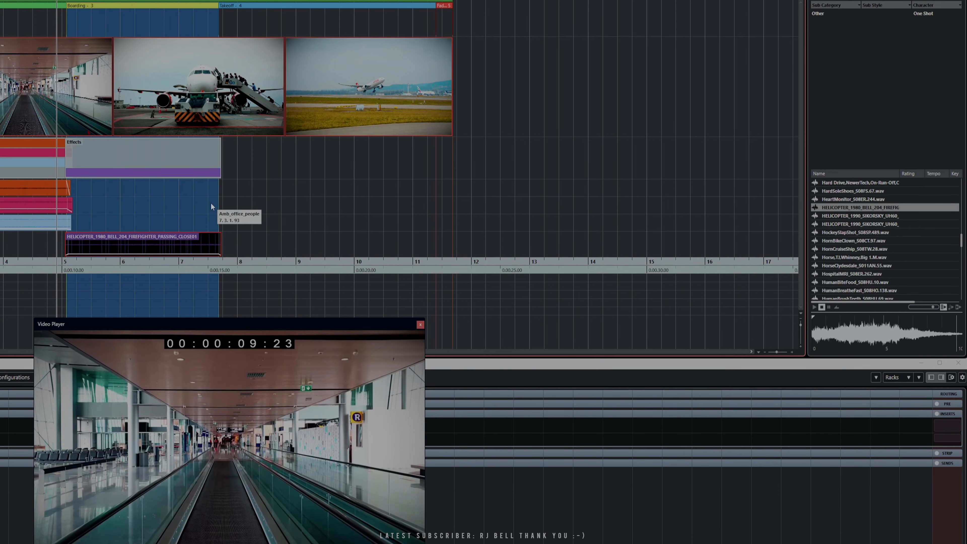
{"action": "key", "text": "space"}
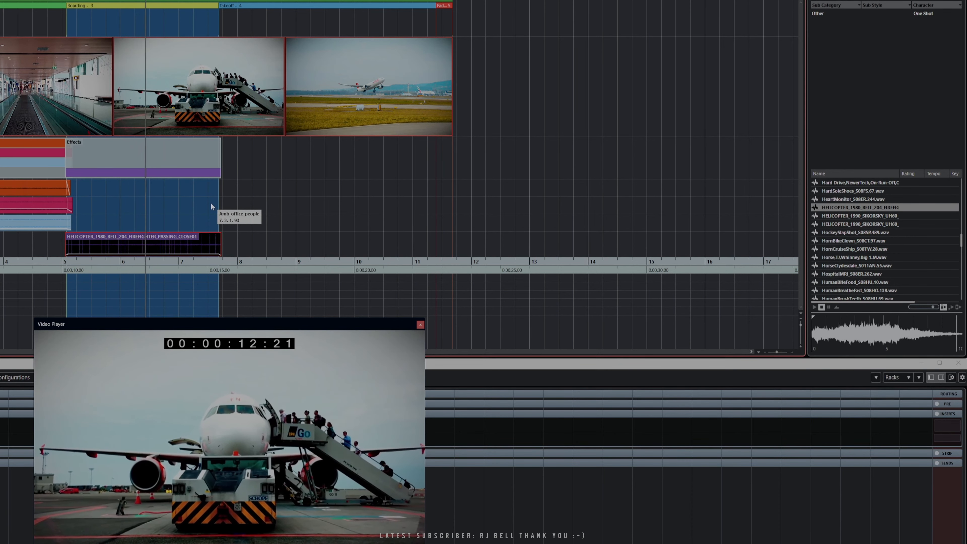
Place HELICOPTER_1990_SIKORSKY_UH60_BLACKHAWK_TURBINE_STARTUP on a new track, trimmed to the Boarding section with short fades at both ends
{"action": "left_click", "coordinate": [869, 215]}
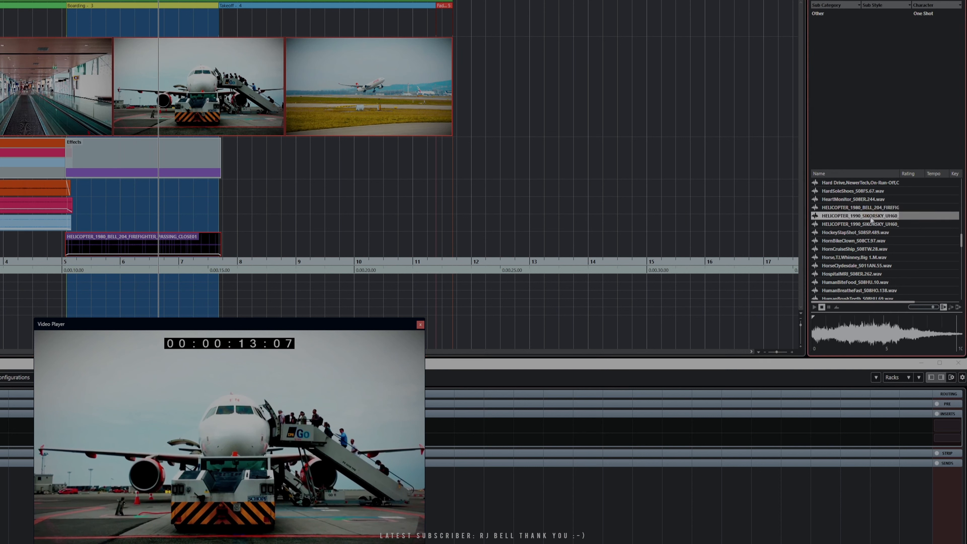
{"action": "left_click", "coordinate": [895, 331]}
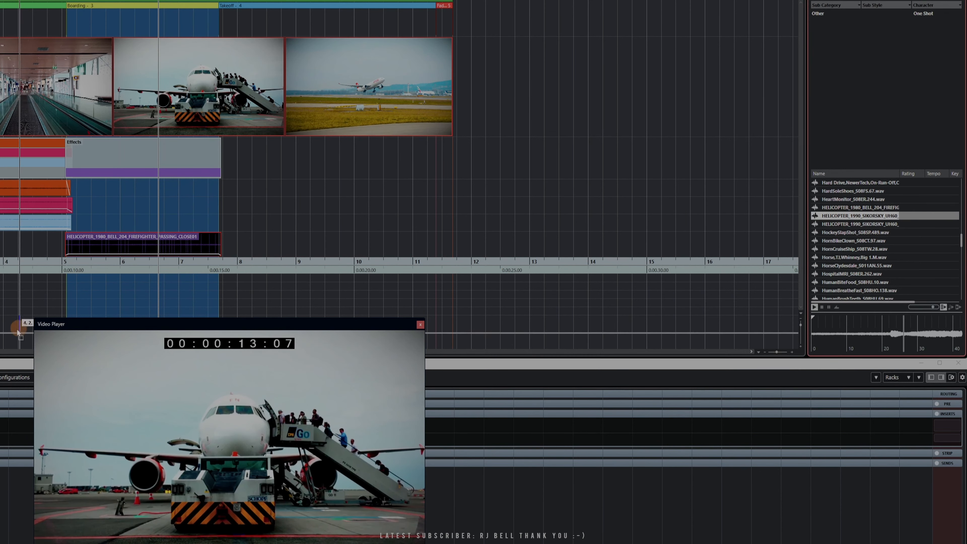
{"action": "left_click_drag", "start_coordinate": [20, 332], "coordinate": [20, 332]}
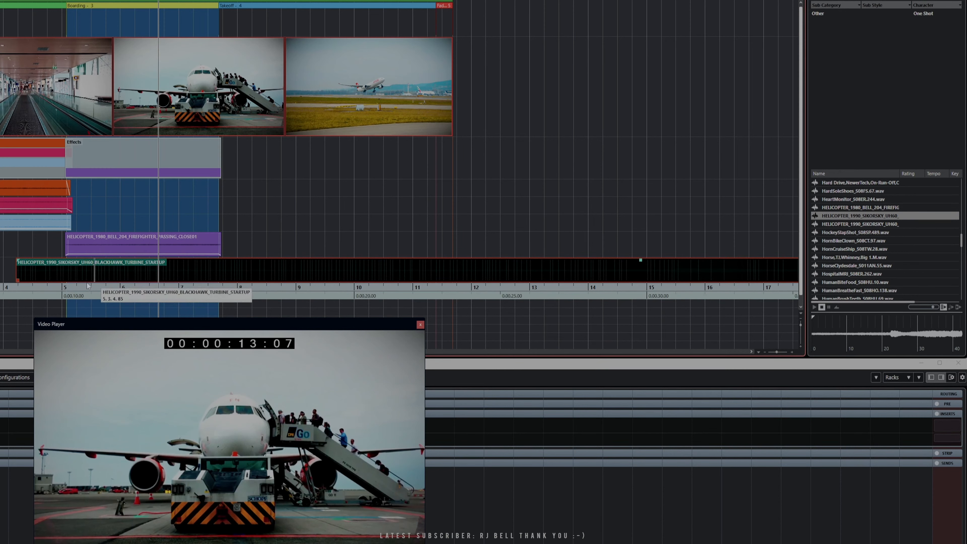
{"action": "left_click_drag", "start_coordinate": [182, 270], "coordinate": [272, 277]}
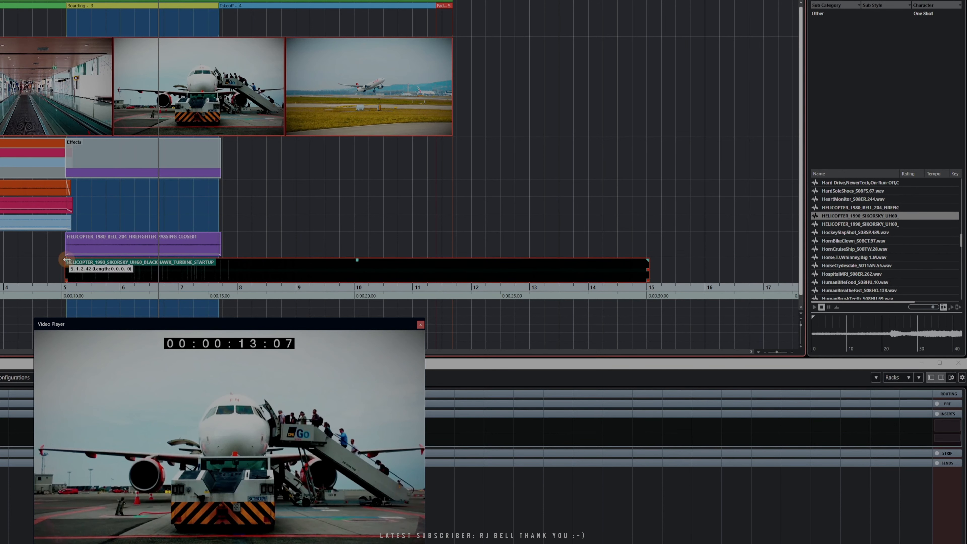
{"action": "left_click_drag", "start_coordinate": [648, 272], "coordinate": [219, 273]}
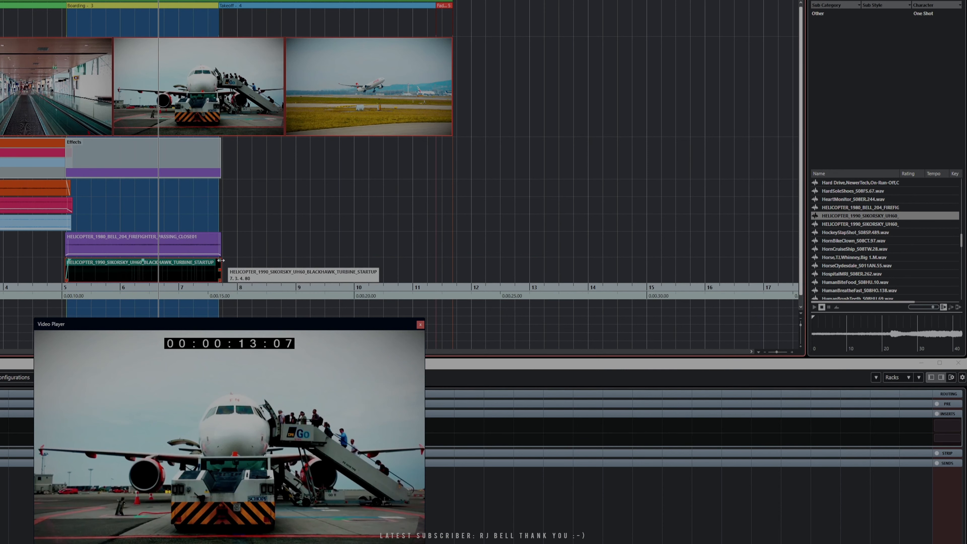
Lower the Blackhawk clip's volume to the lower part of the clip while playing from the Boarding marker
{"action": "key", "text": "KP_1"}
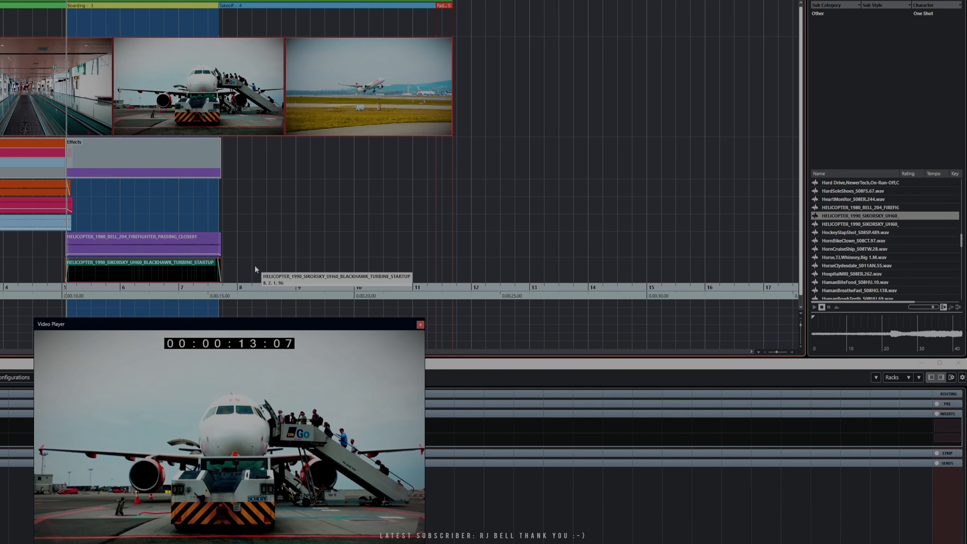
{"action": "key", "text": "space"}
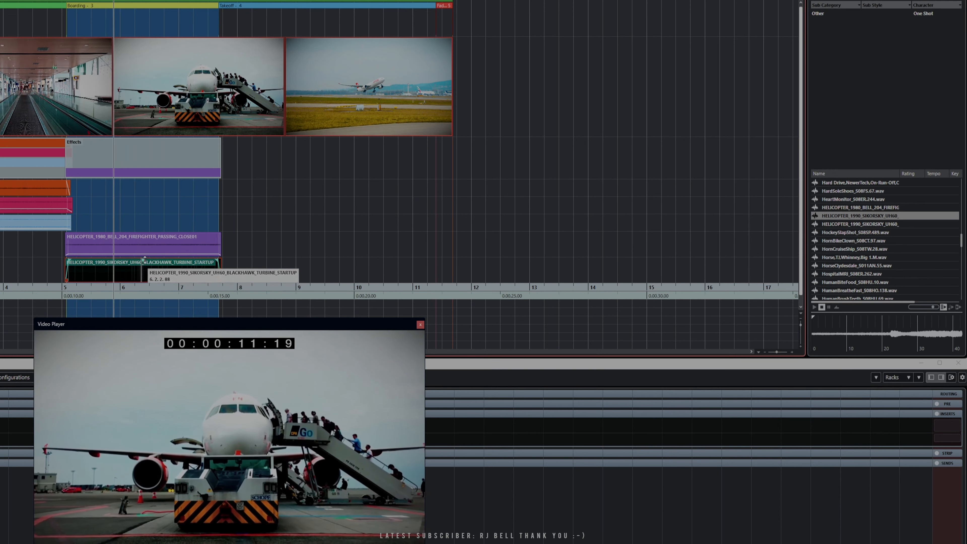
{"action": "left_click_drag", "start_coordinate": [143, 260], "coordinate": [140, 276]}
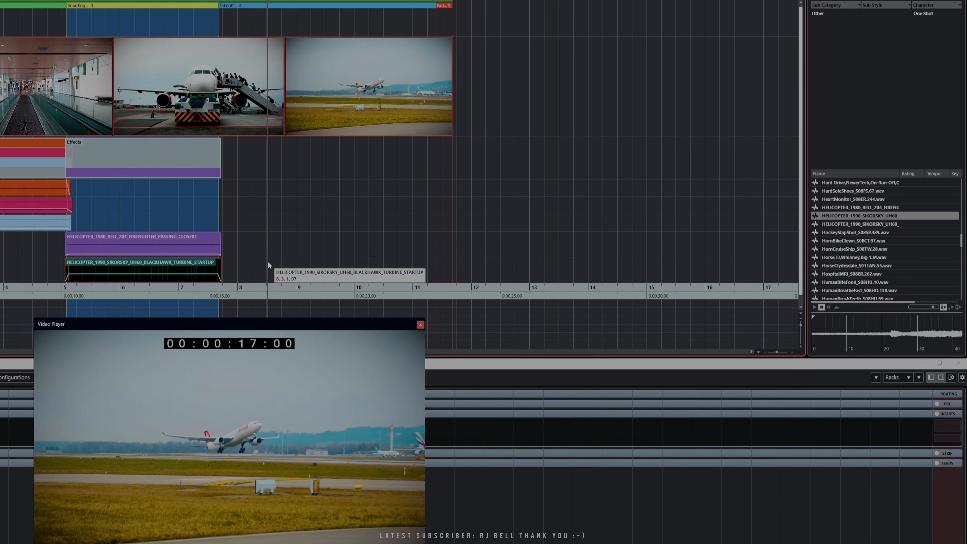
{"action": "left_click_drag", "start_coordinate": [144, 274], "coordinate": [144, 276]}
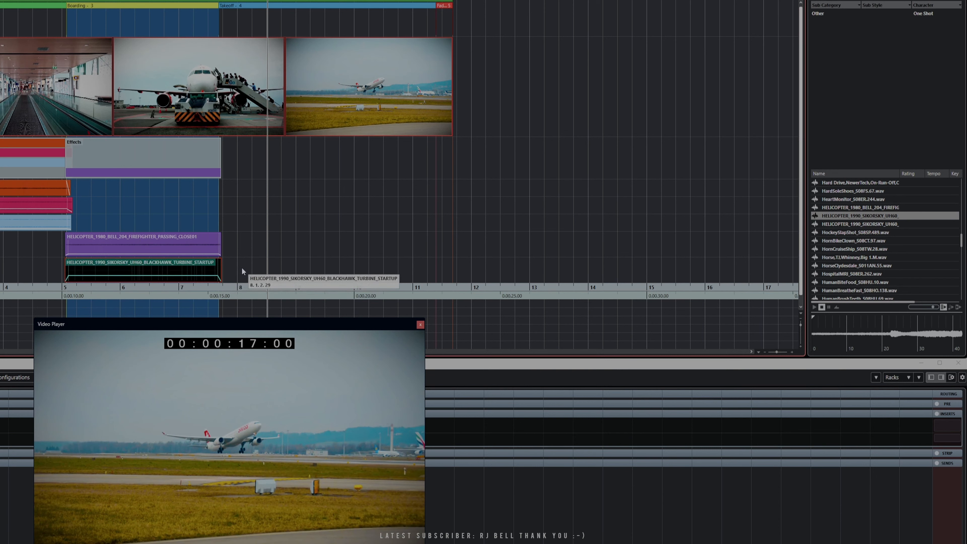
Browse earlier sounds in the list and audition candidates for the Boarding section, including ForkLiftMovement_S08IN.540 and Frankenstein_S011HO.89
{"action": "scroll", "coordinate": [858, 234], "scroll_direction": "up", "scroll_amount": 6}
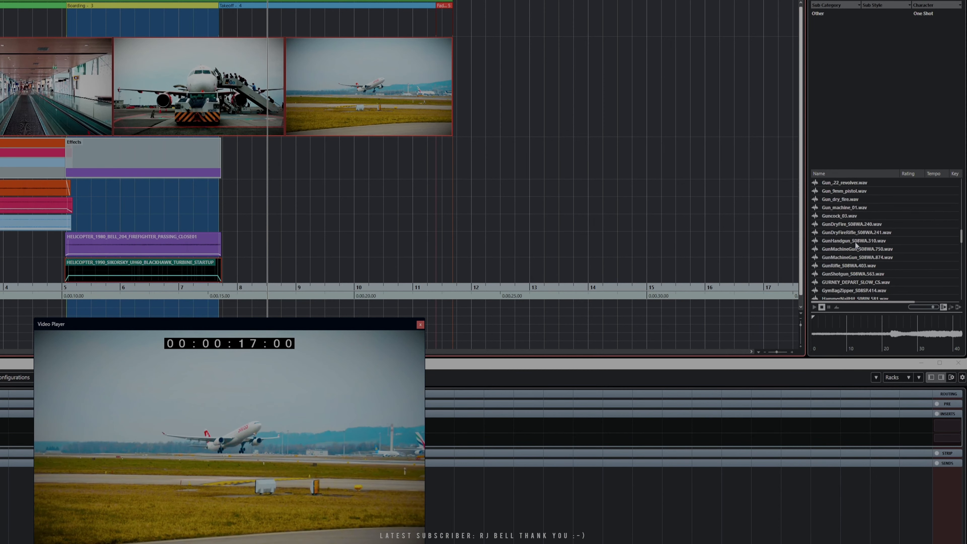
{"action": "left_click", "coordinate": [855, 242]}
{"action": "scroll", "coordinate": [849, 259], "scroll_direction": "up", "scroll_amount": 5}
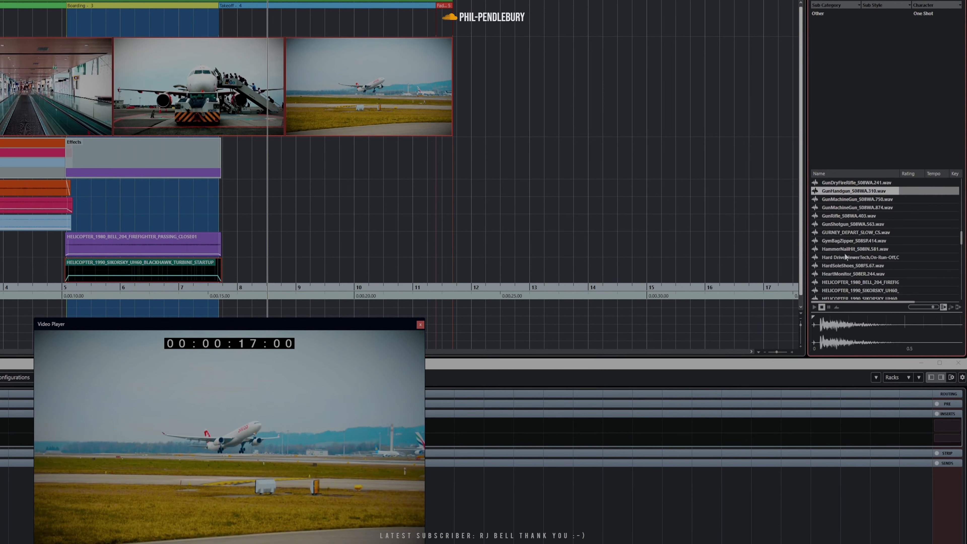
{"action": "left_click", "coordinate": [842, 232]}
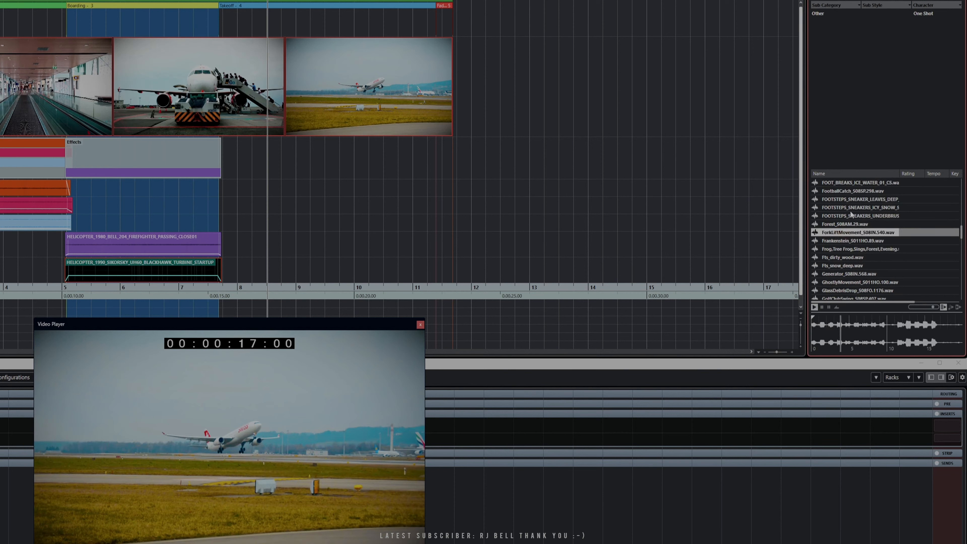
{"action": "left_click", "coordinate": [835, 207]}
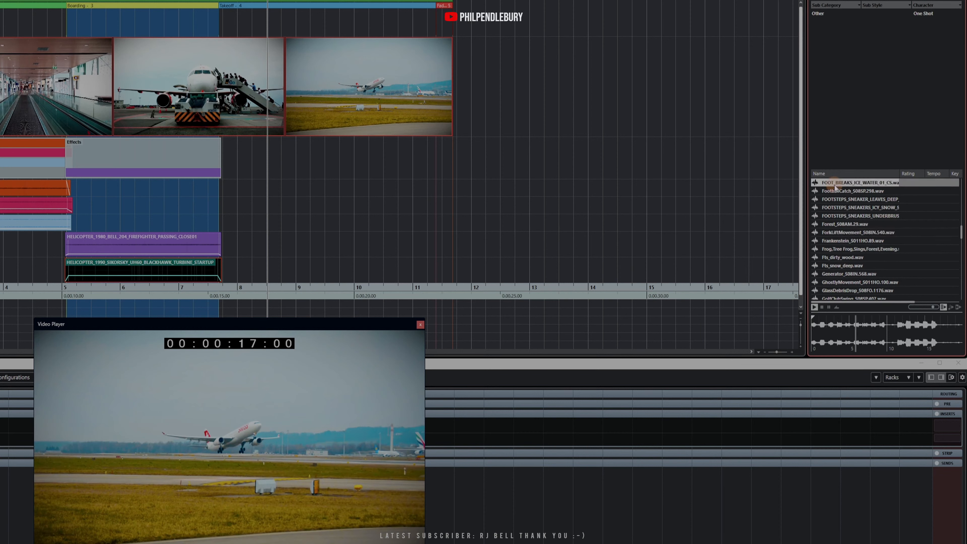
{"action": "left_click", "coordinate": [834, 233]}
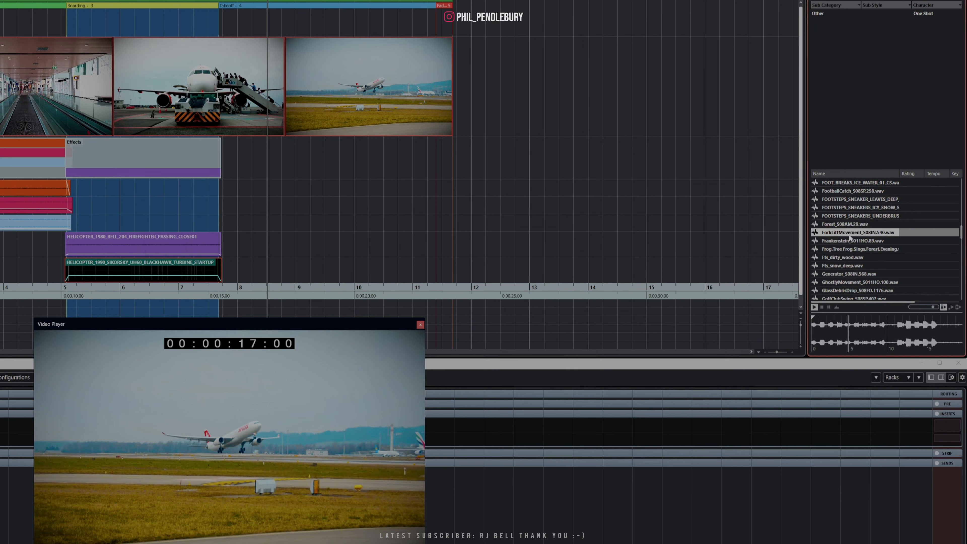
{"action": "left_click", "coordinate": [843, 241]}
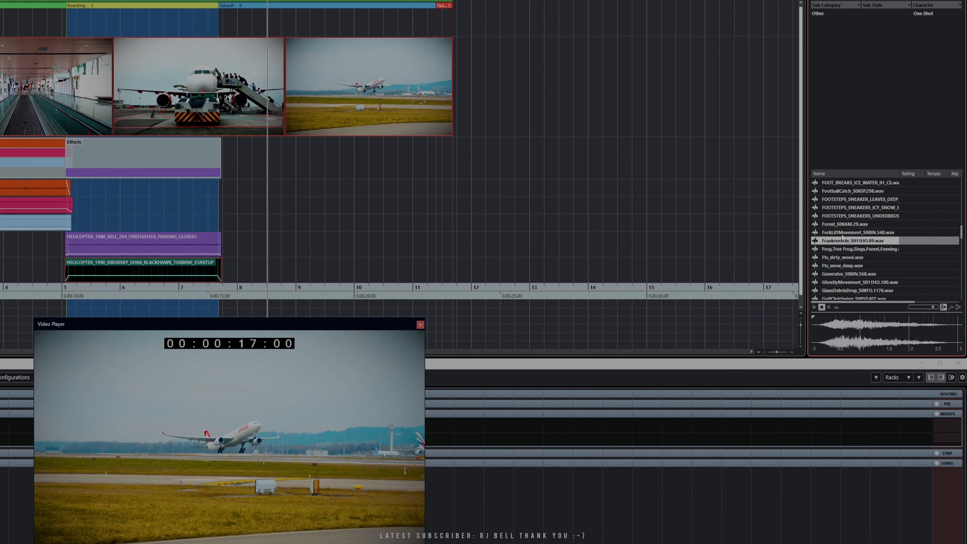
{"action": "left_click", "coordinate": [843, 232]}
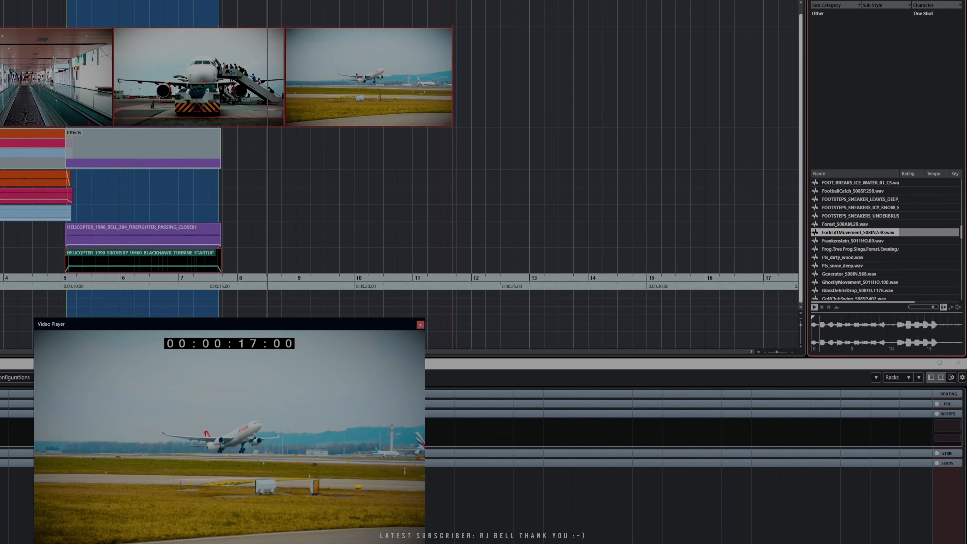
Add ForkLiftMovement_S08IN.540 on a new track in the Effects folder with the Blackhawk track, trimmed and faded to the Boarding section
{"action": "left_click_drag", "start_coordinate": [842, 233], "coordinate": [30, 338]}
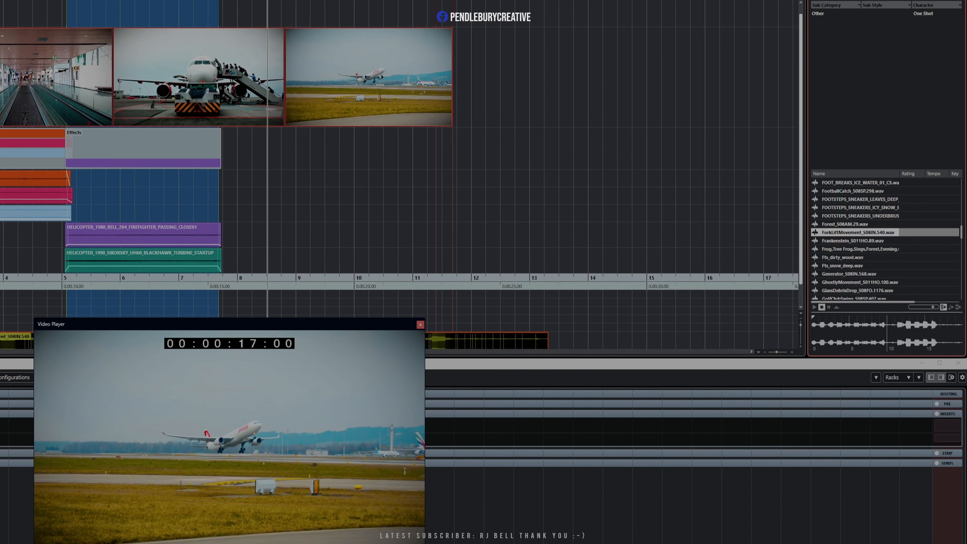
{"action": "left_click_drag", "start_coordinate": [1, 340], "coordinate": [1, 248]}
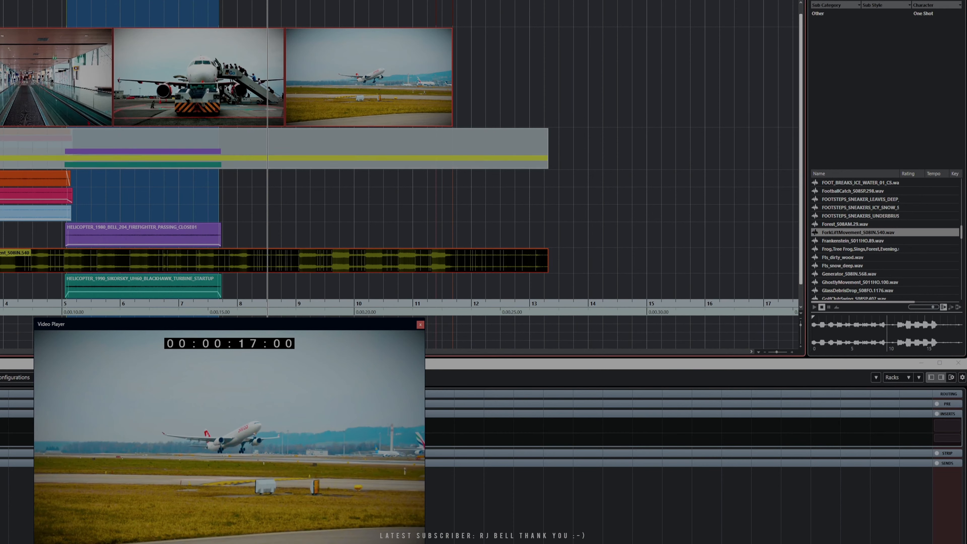
{"action": "left_click_drag", "start_coordinate": [1, 261], "coordinate": [67, 291]}
{"action": "left_click_drag", "start_coordinate": [546, 296], "coordinate": [219, 290]}
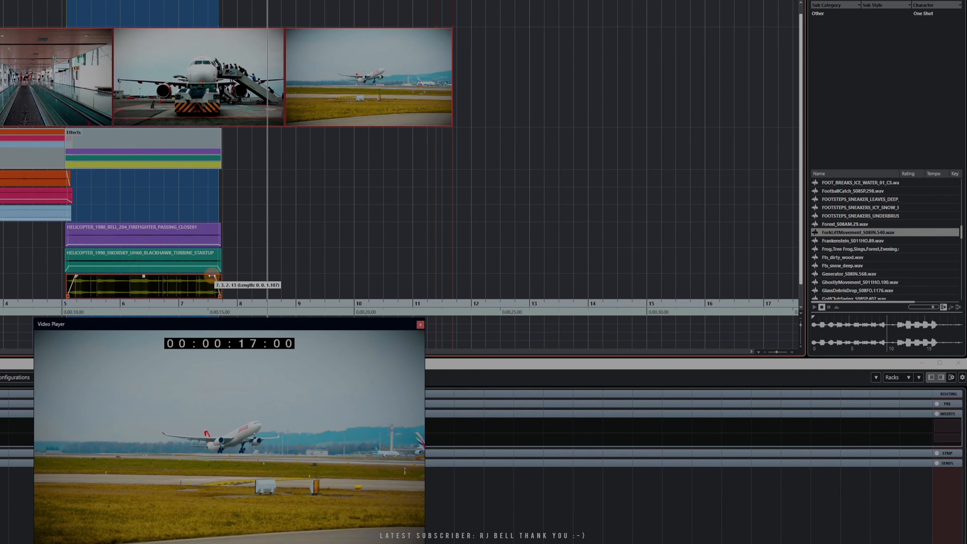
Lower the ForkLiftMovement clip's volume close to the bottom while playing the Boarding section, and play back the layered mix
{"action": "left_click_drag", "start_coordinate": [144, 277], "coordinate": [145, 295]}
{"action": "key", "text": "KP_1"}
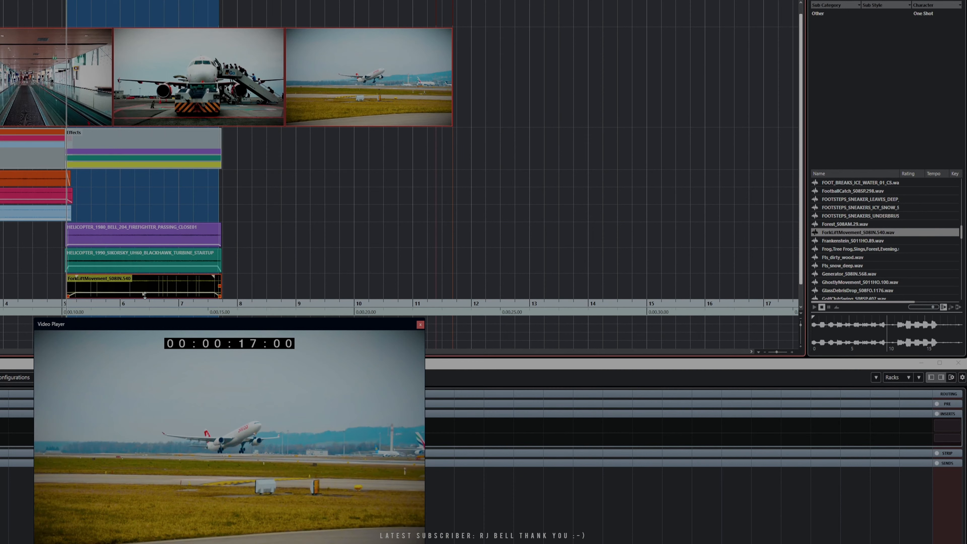
{"action": "key", "text": "space"}
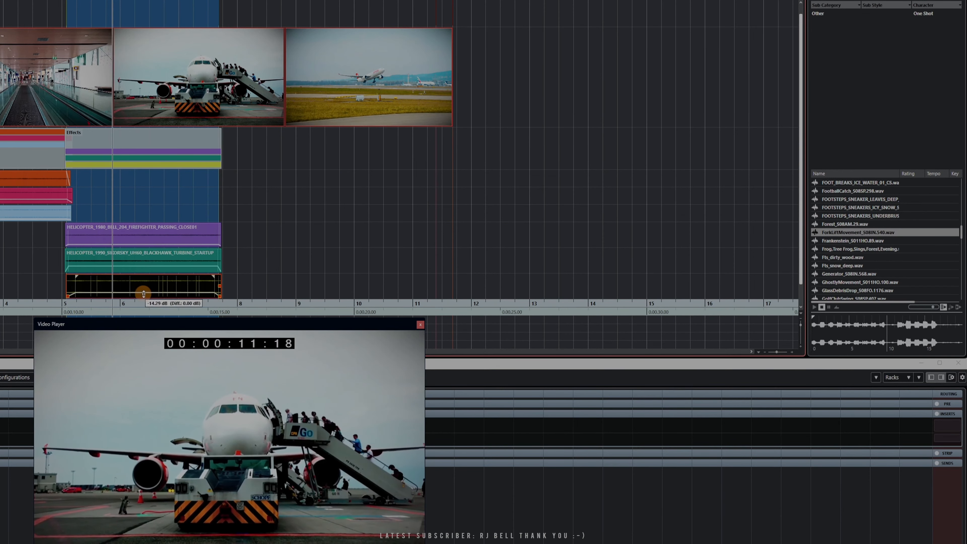
{"action": "left_click_drag", "start_coordinate": [144, 294], "coordinate": [144, 296]}
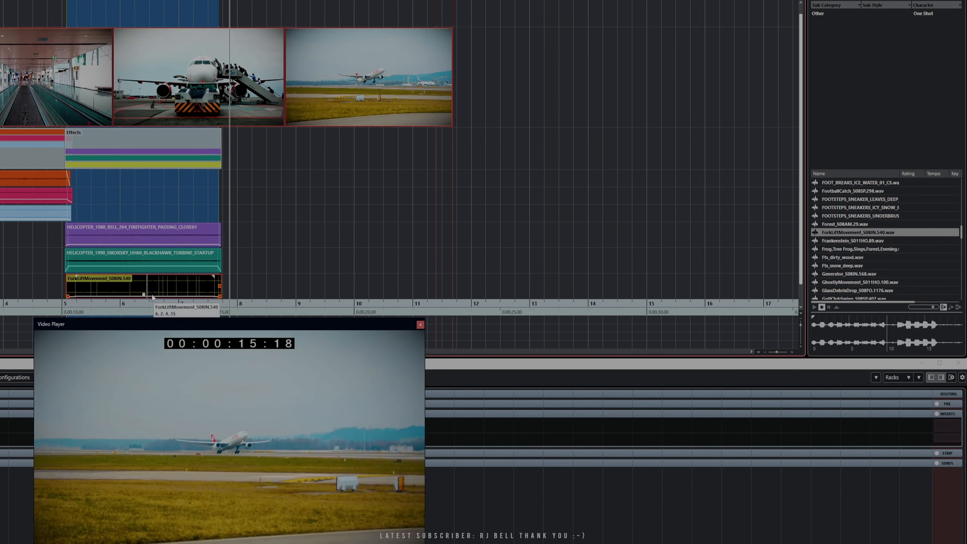
{"action": "key", "text": "space"}
{"action": "key", "text": "space"}
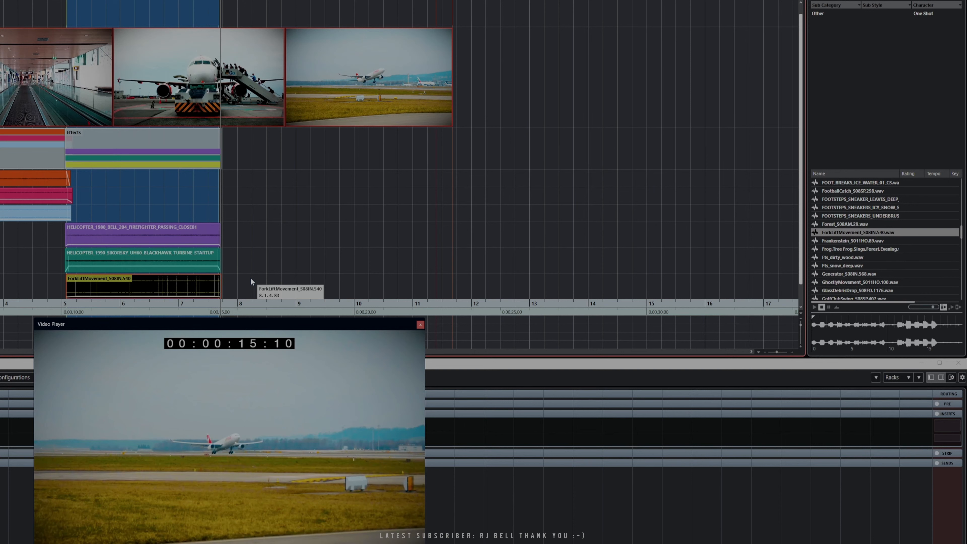
Switch the media browser to the Game Sound-FX library
{"action": "left_click", "coordinate": [817, 0]}
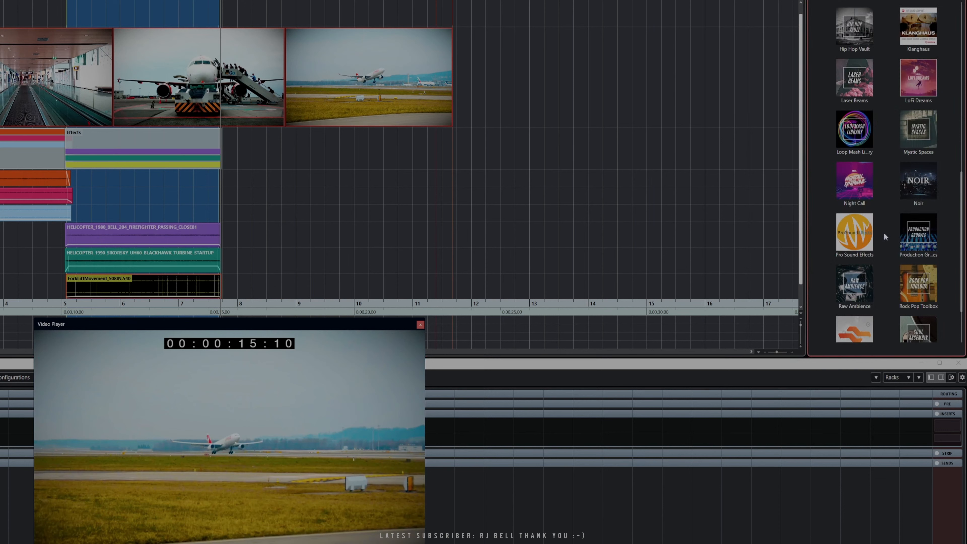
{"action": "scroll", "coordinate": [891, 234], "scroll_direction": "up", "scroll_amount": 4}
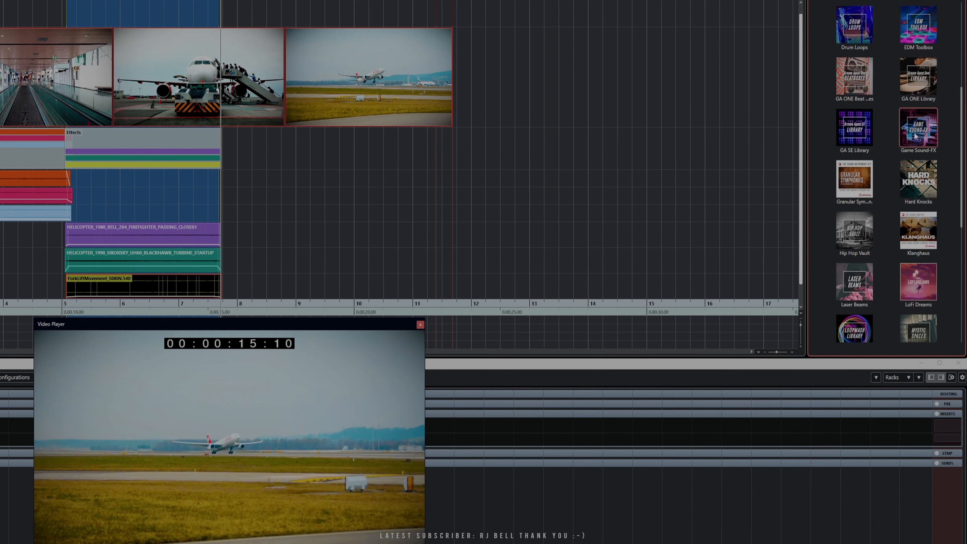
{"action": "left_click", "coordinate": [915, 134]}
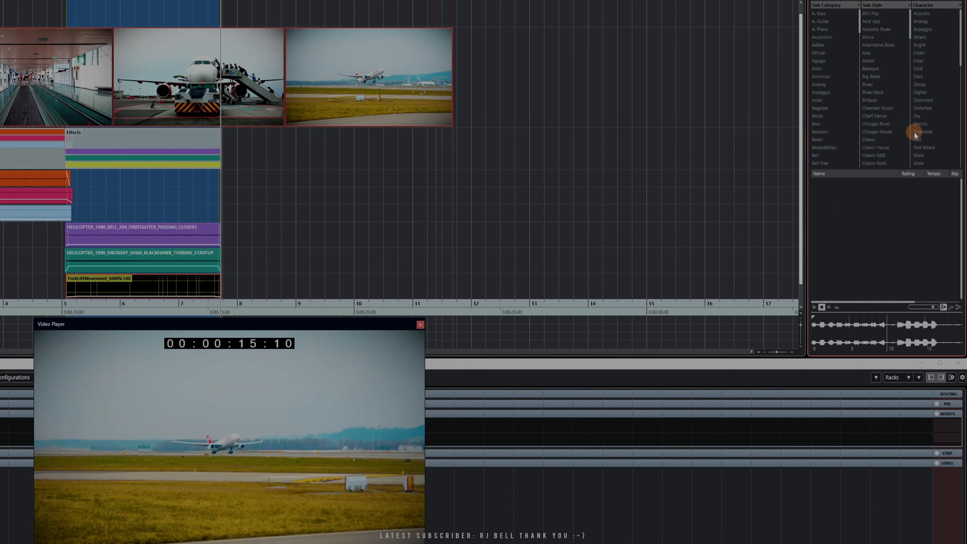
Audition one-shot sounds in the Game Sound-FX library, from the 10-Pin bowling clips to AMB_Distorted Buzzing.wav and the AMB howling wind files
{"action": "left_click", "coordinate": [838, 199]}
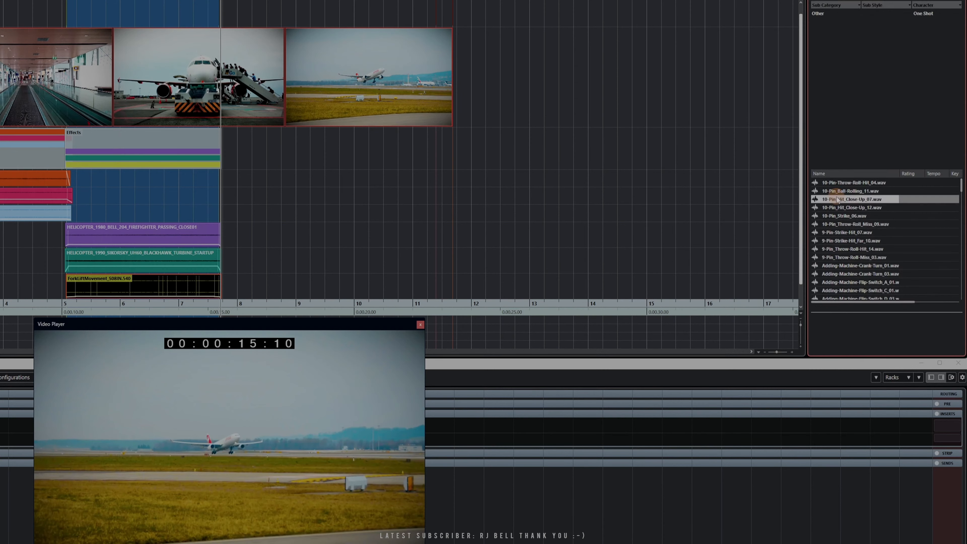
{"action": "left_click", "coordinate": [834, 224]}
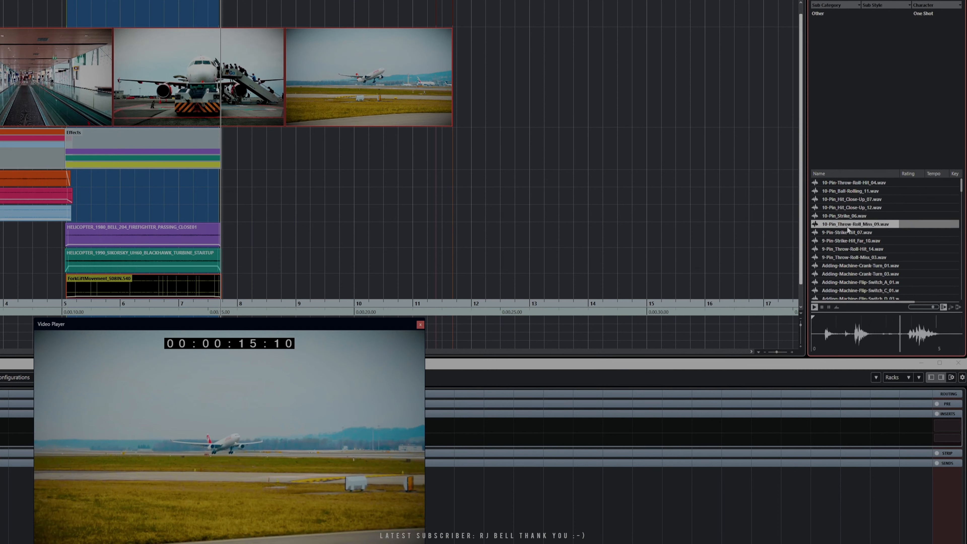
{"action": "scroll", "coordinate": [847, 233], "scroll_direction": "down", "scroll_amount": 5}
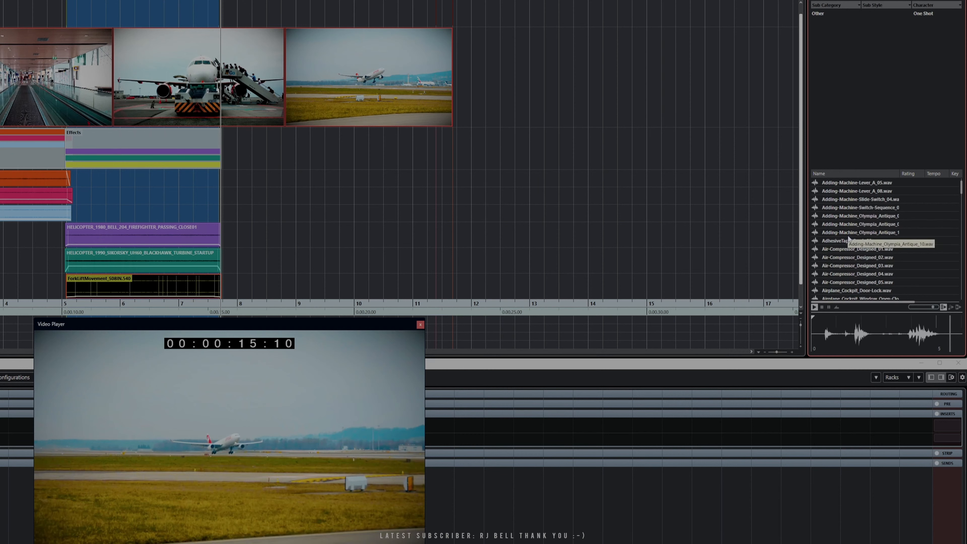
{"action": "scroll", "coordinate": [845, 239], "scroll_direction": "down", "scroll_amount": 4}
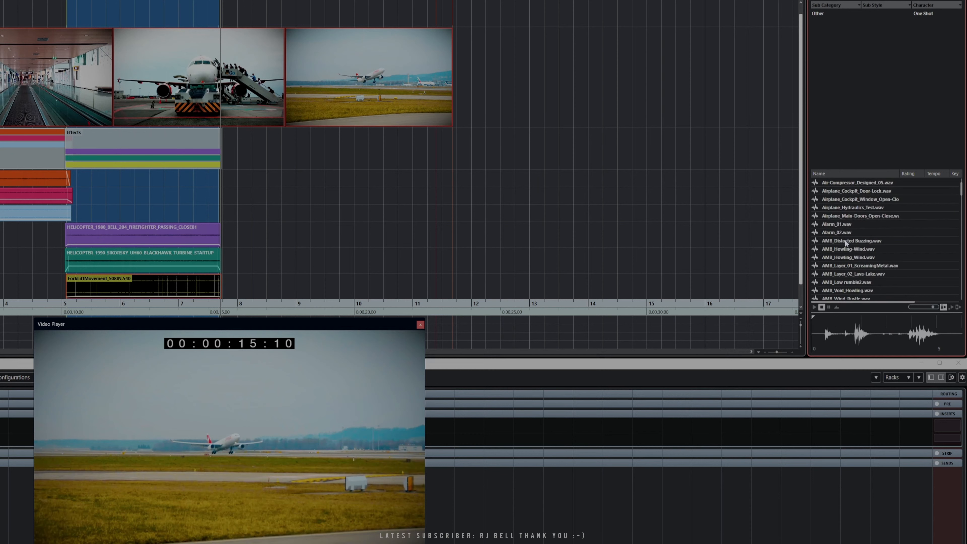
{"action": "left_click", "coordinate": [839, 241]}
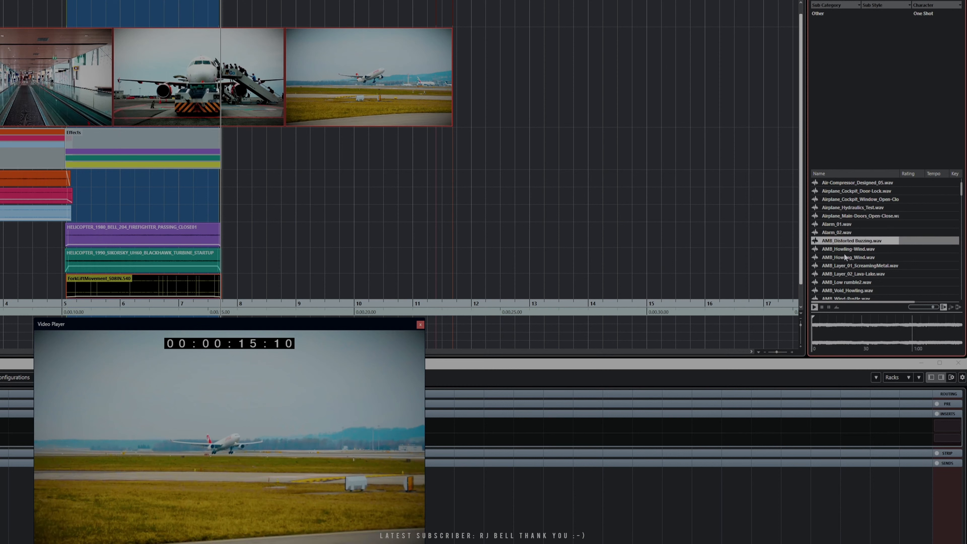
{"action": "left_click", "coordinate": [837, 250]}
{"action": "left_click", "coordinate": [837, 258]}
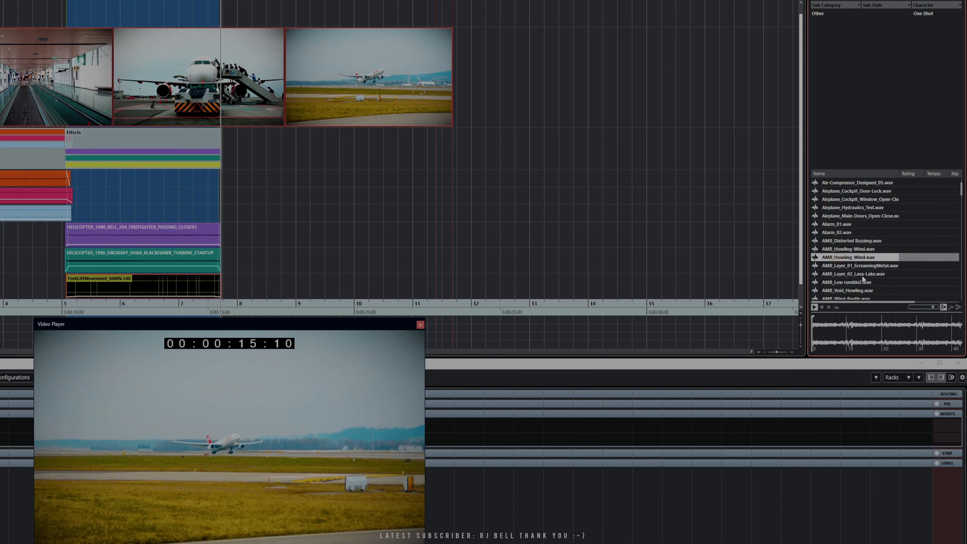
Preview ambience recordings further down the list, including Ambience_Forest_Insects_Noon.wav and Ambience_Farm_Calm_Birds_02.wav, and the Buffing_Machine_Designed_02.wav effect
{"action": "scroll", "coordinate": [862, 275], "scroll_direction": "down", "scroll_amount": 4}
{"action": "left_click", "coordinate": [843, 266]}
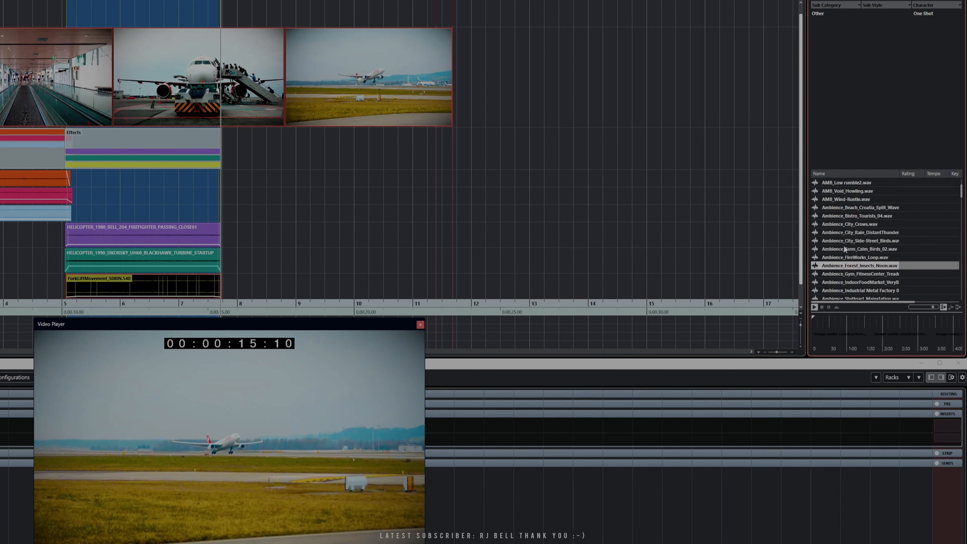
{"action": "left_click", "coordinate": [843, 225]}
{"action": "left_click", "coordinate": [845, 248]}
{"action": "scroll", "coordinate": [848, 251], "scroll_direction": "down", "scroll_amount": 5}
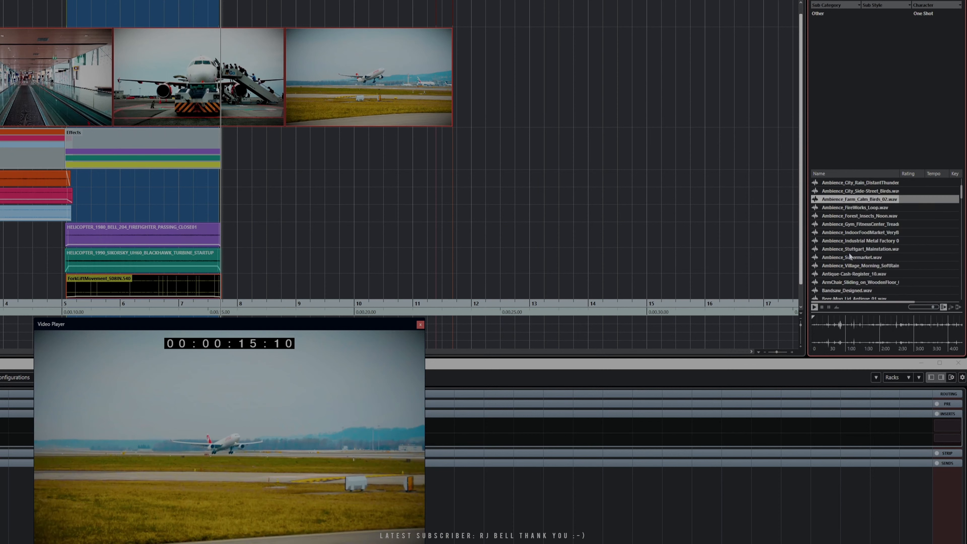
{"action": "left_click", "coordinate": [849, 250]}
{"action": "left_click", "coordinate": [845, 282]}
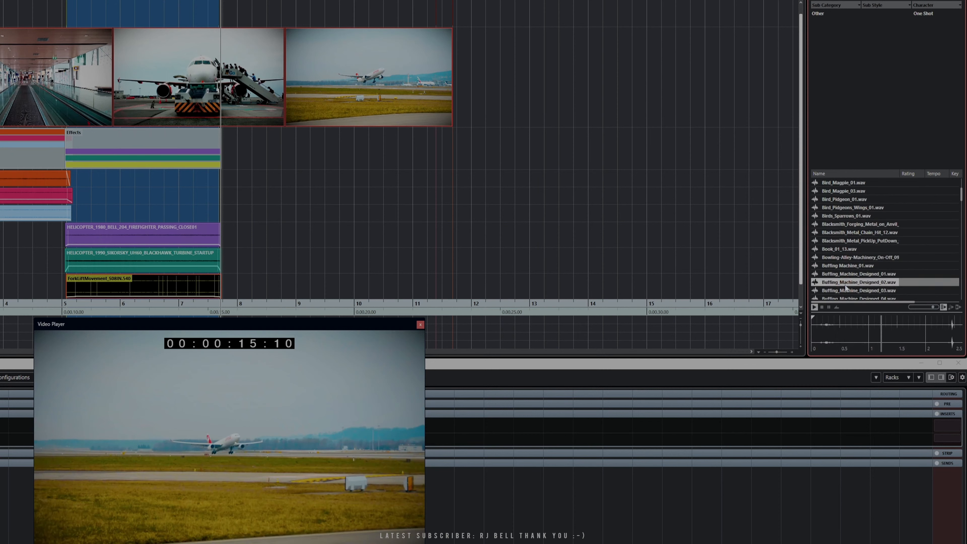
Audition Bird_Magpie_01.wav and Bird_Pidgeon_01.wav, and return to the ambience files to replay Ambience_Forest_Insects_Noon.wav
{"action": "scroll", "coordinate": [844, 283], "scroll_direction": "up", "scroll_amount": 3}
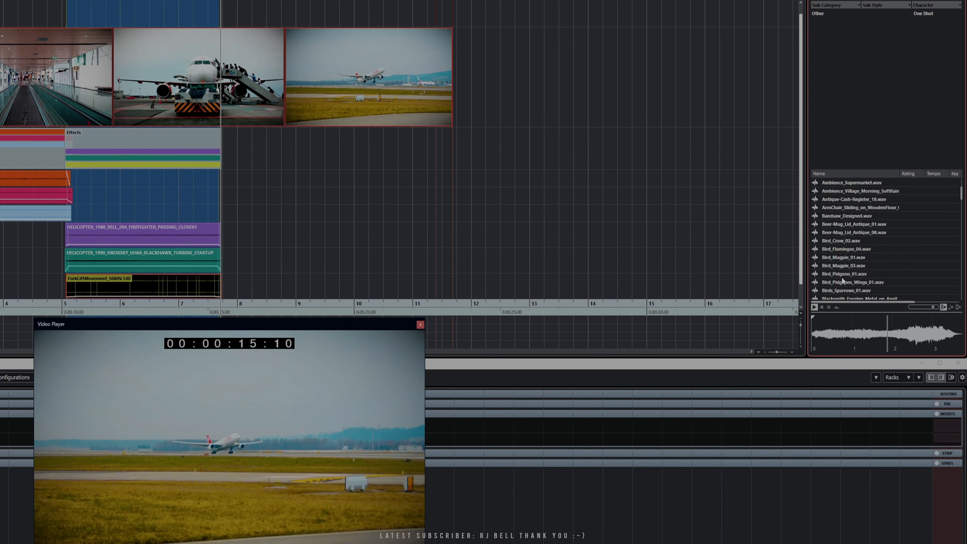
{"action": "left_click", "coordinate": [840, 257]}
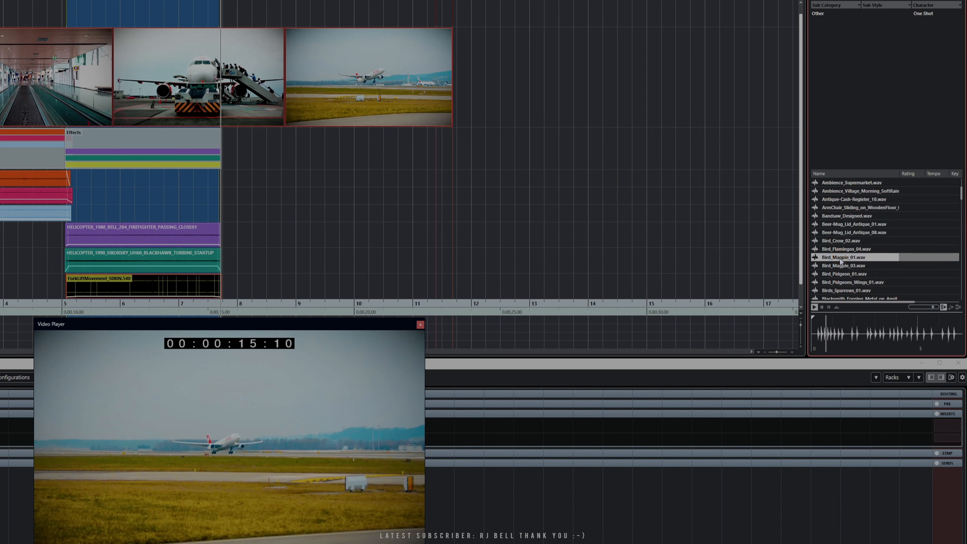
{"action": "left_click", "coordinate": [840, 275]}
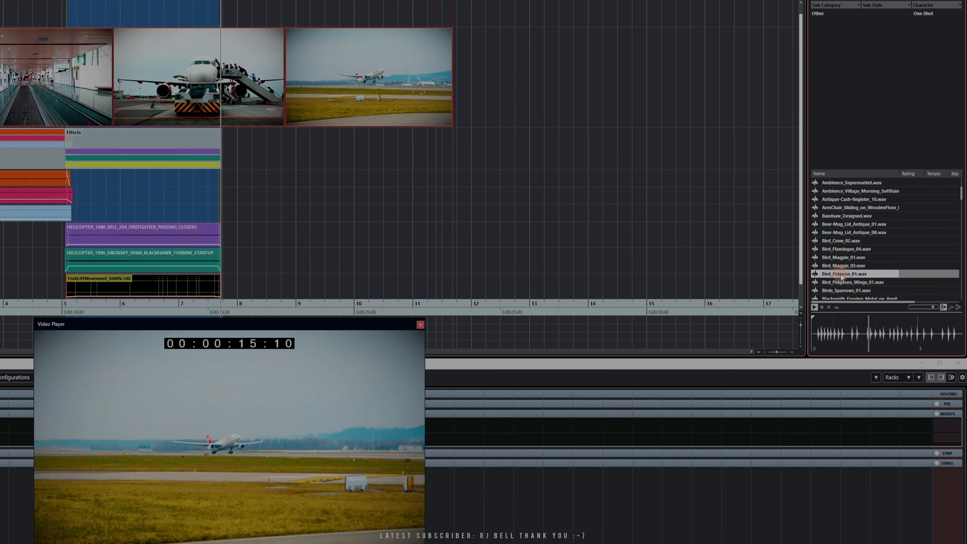
{"action": "scroll", "coordinate": [841, 277], "scroll_direction": "up", "scroll_amount": 1}
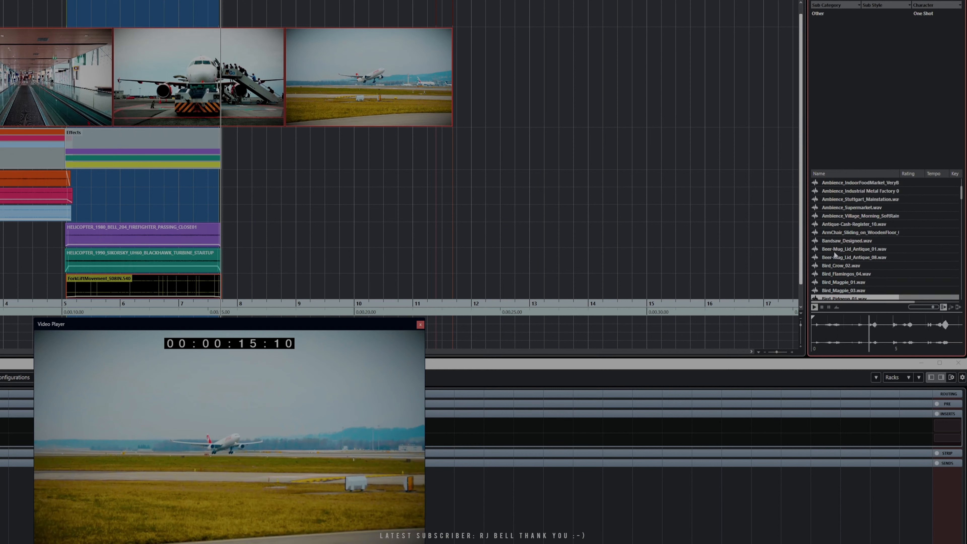
{"action": "scroll", "coordinate": [845, 250], "scroll_direction": "up", "scroll_amount": 1}
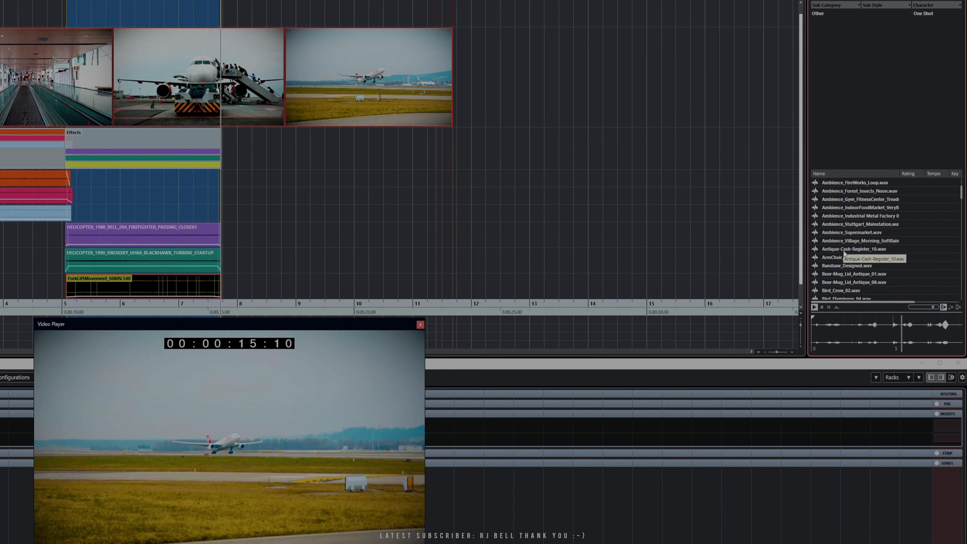
{"action": "scroll", "coordinate": [842, 249], "scroll_direction": "up", "scroll_amount": 1}
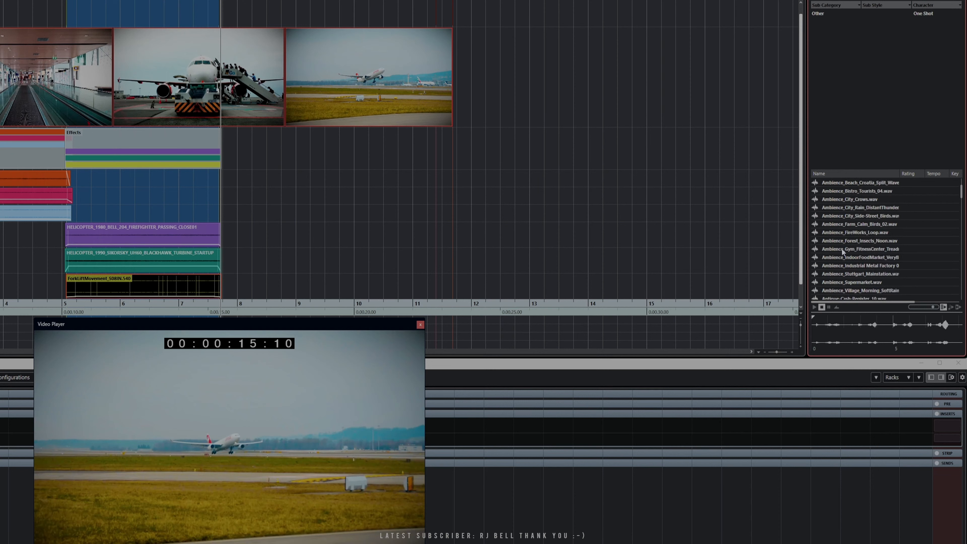
{"action": "scroll", "coordinate": [842, 248], "scroll_direction": "up", "scroll_amount": 1}
{"action": "left_click", "coordinate": [840, 240]}
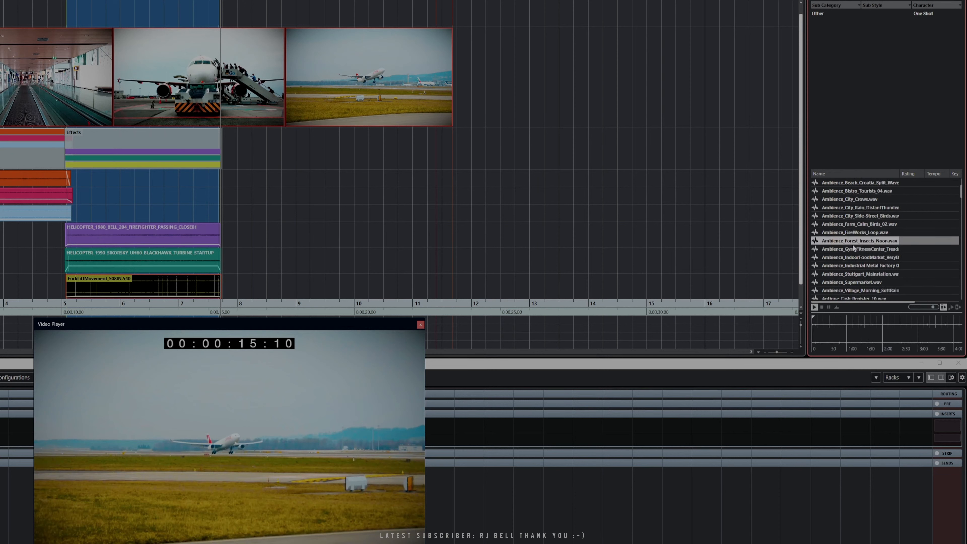